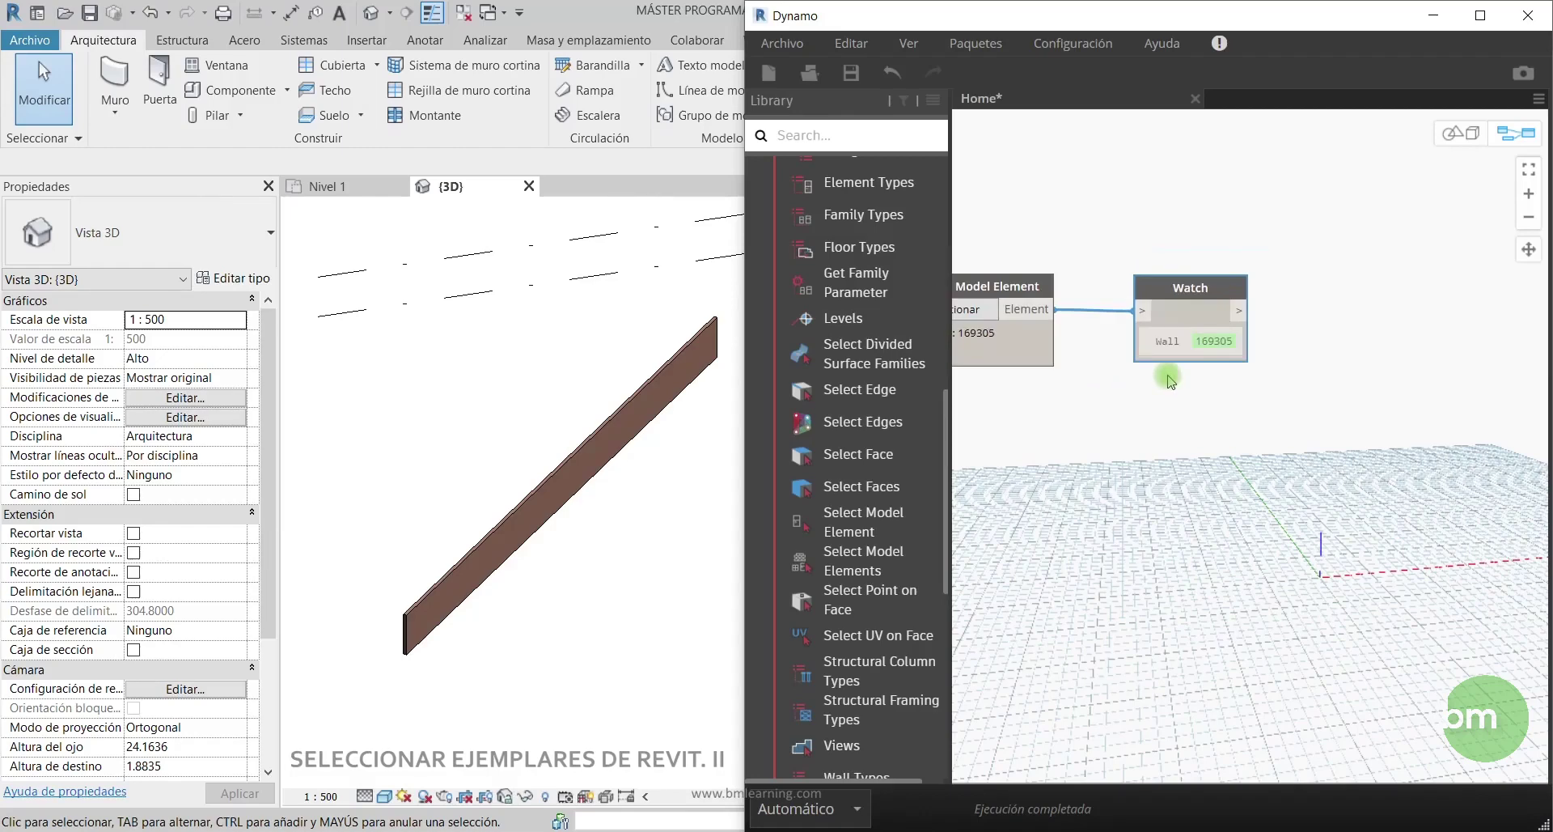
pyautogui.scroll(-1, 1275, 275)
# Expand the Revit > Elements category in the Library
pyautogui.scroll(1, 1254, 372)
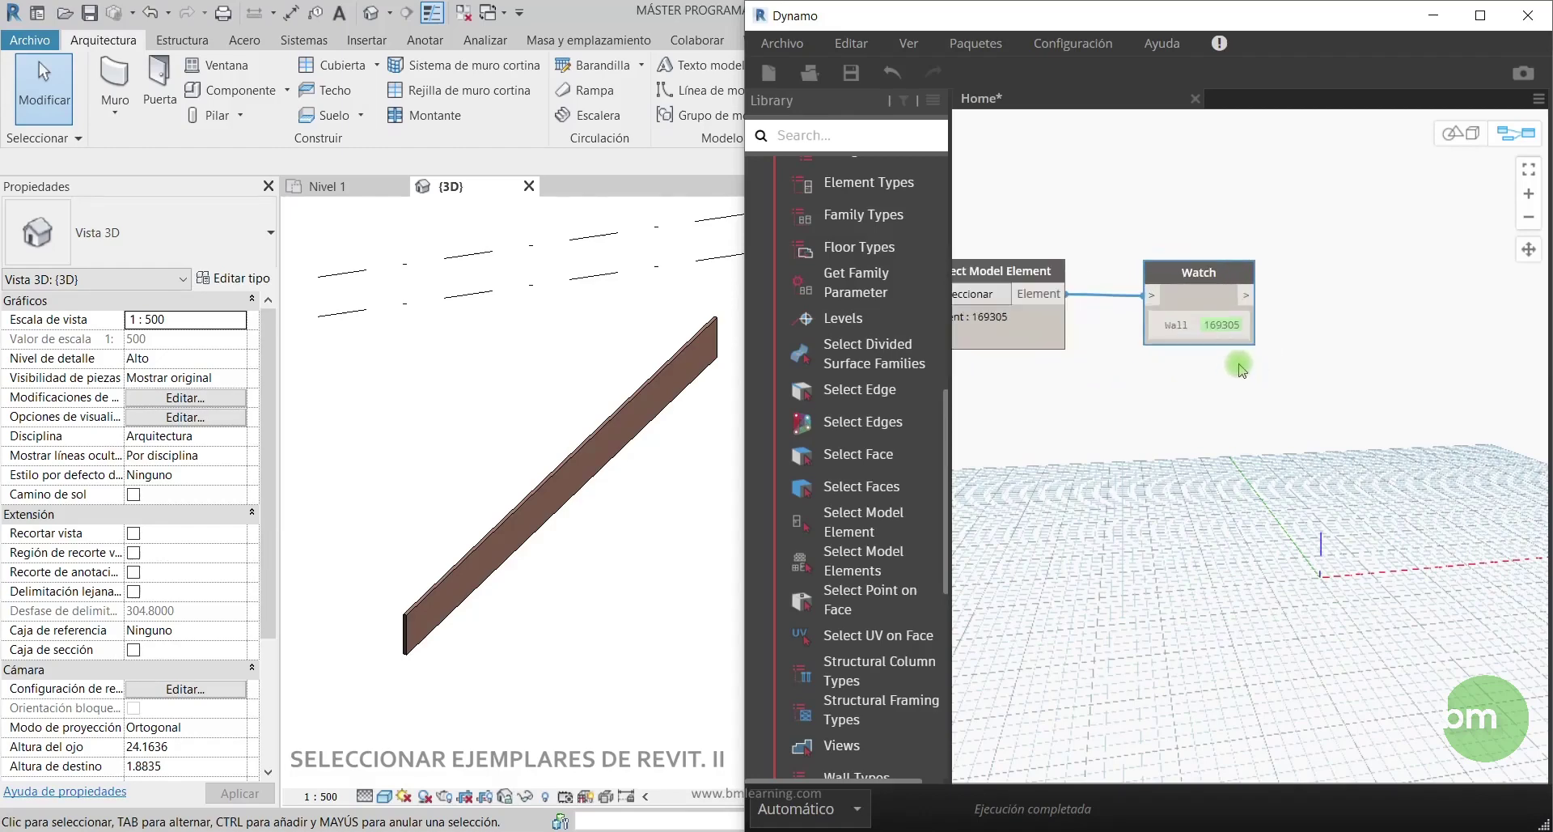
pyautogui.scroll(1, 1254, 372)
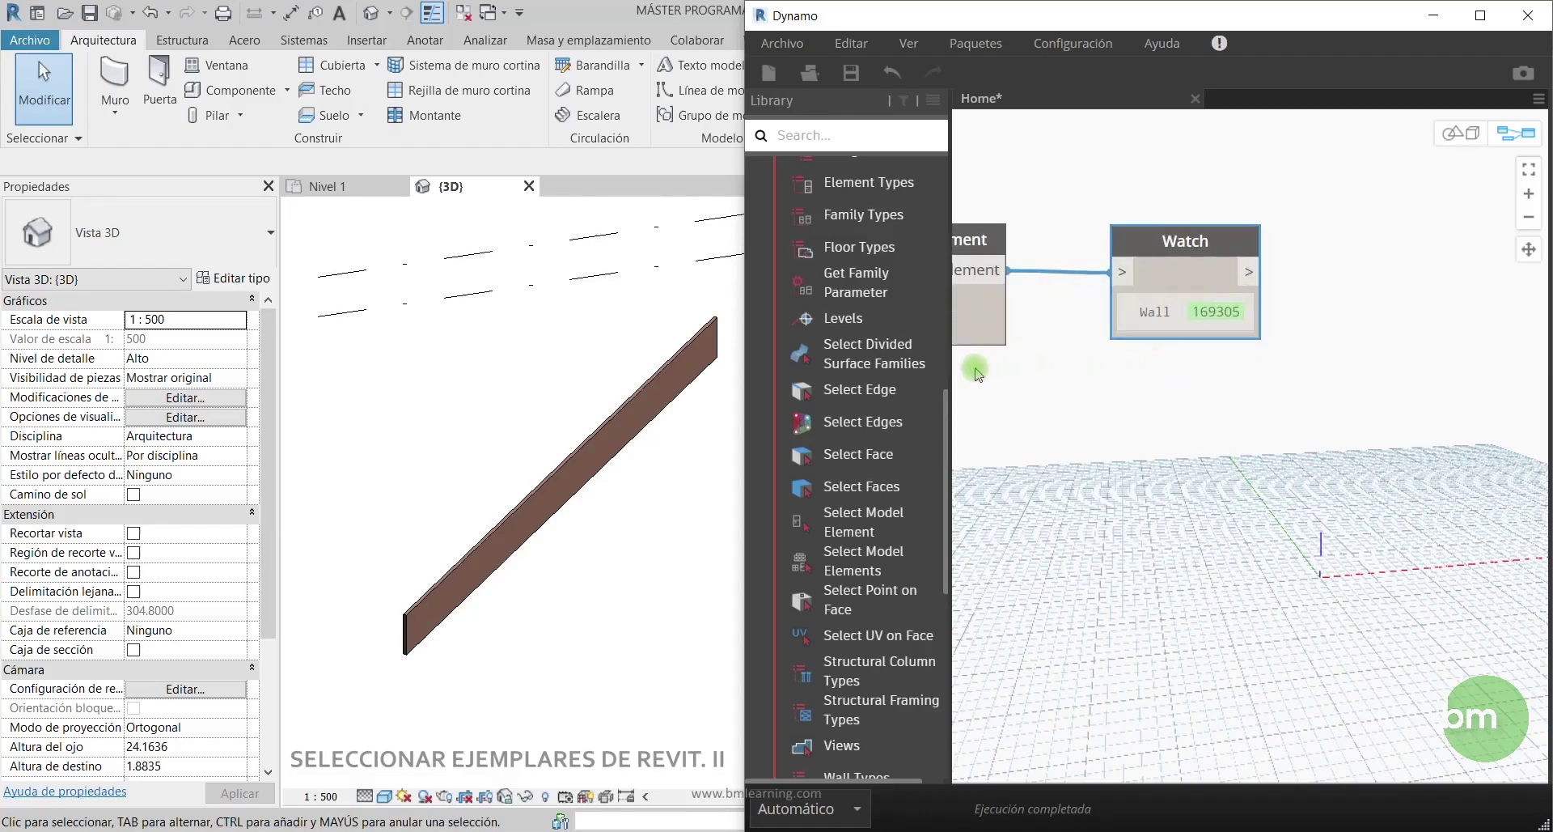
pyautogui.scroll(-1, 1307, 389)
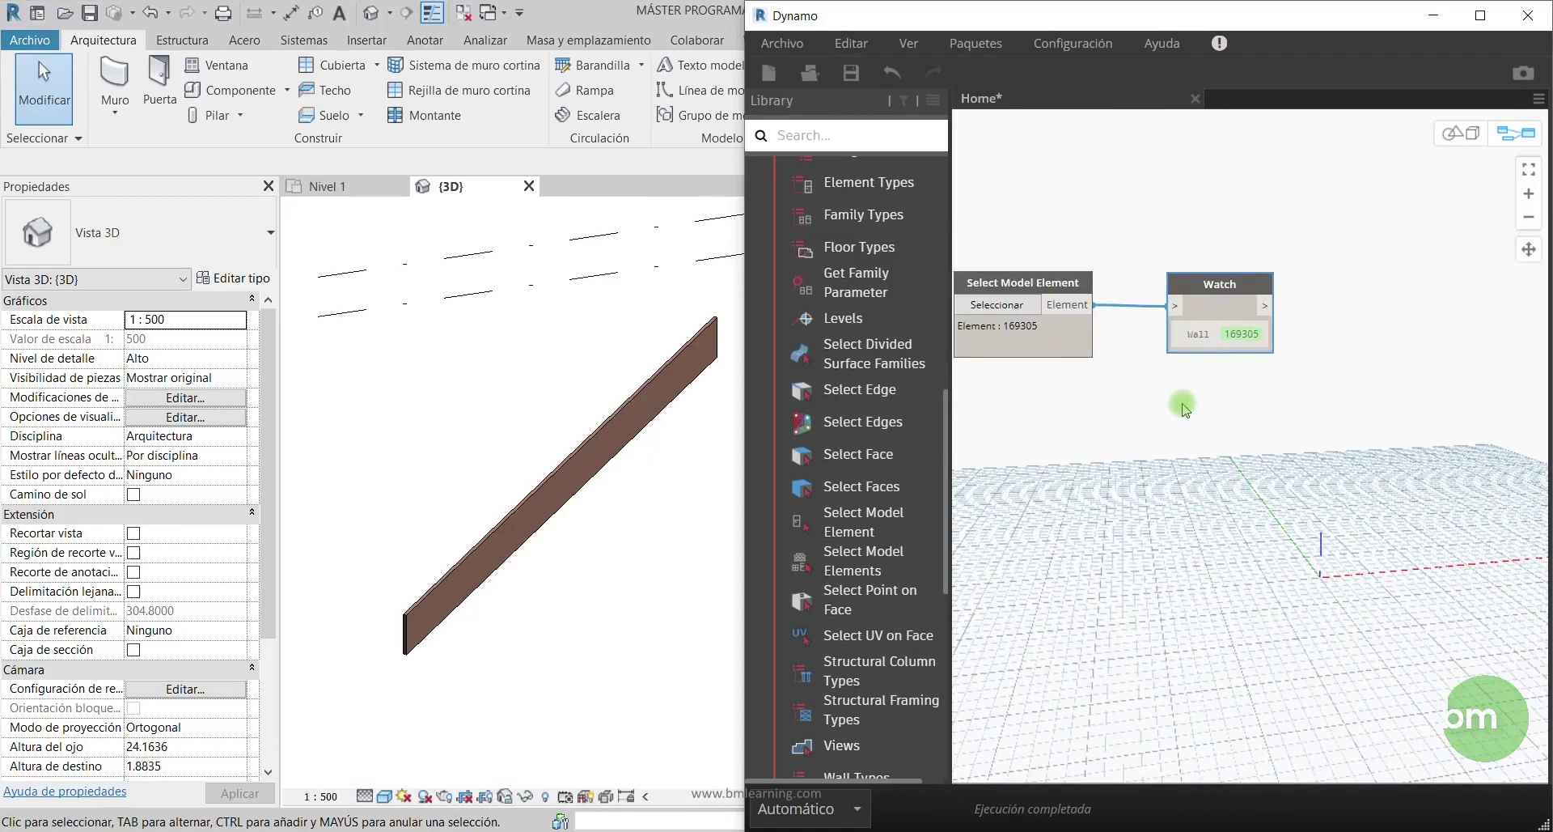
pyautogui.scroll(-1, 1026, 397)
pyautogui.scroll(1, 1028, 392)
pyautogui.scroll(2, 1031, 384)
pyautogui.moveTo(860, 390)
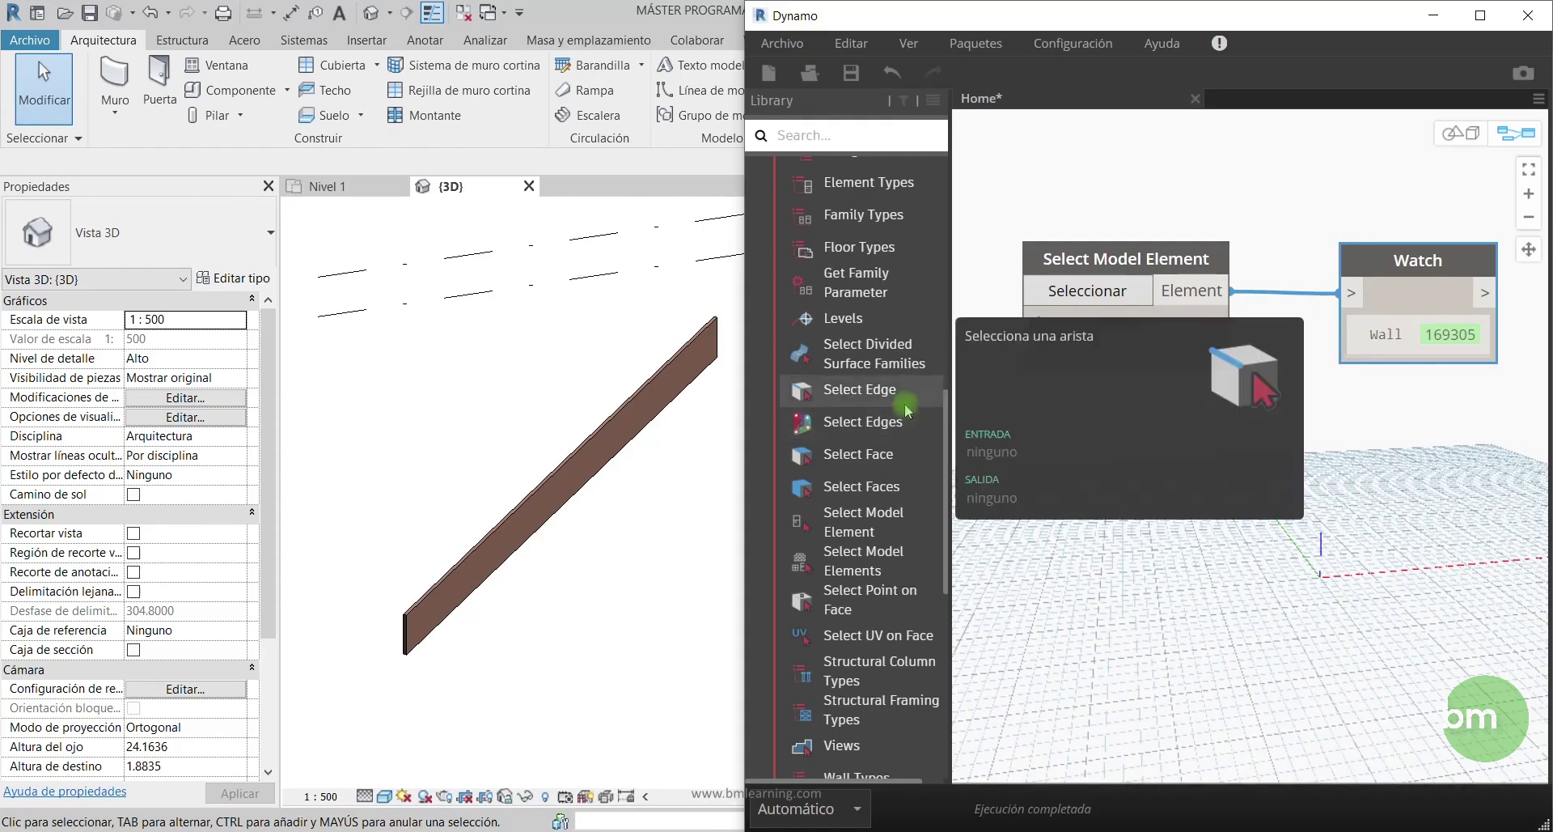
pyautogui.scroll(3, 906, 401)
pyautogui.scroll(2, 906, 404)
pyautogui.scroll(3, 906, 396)
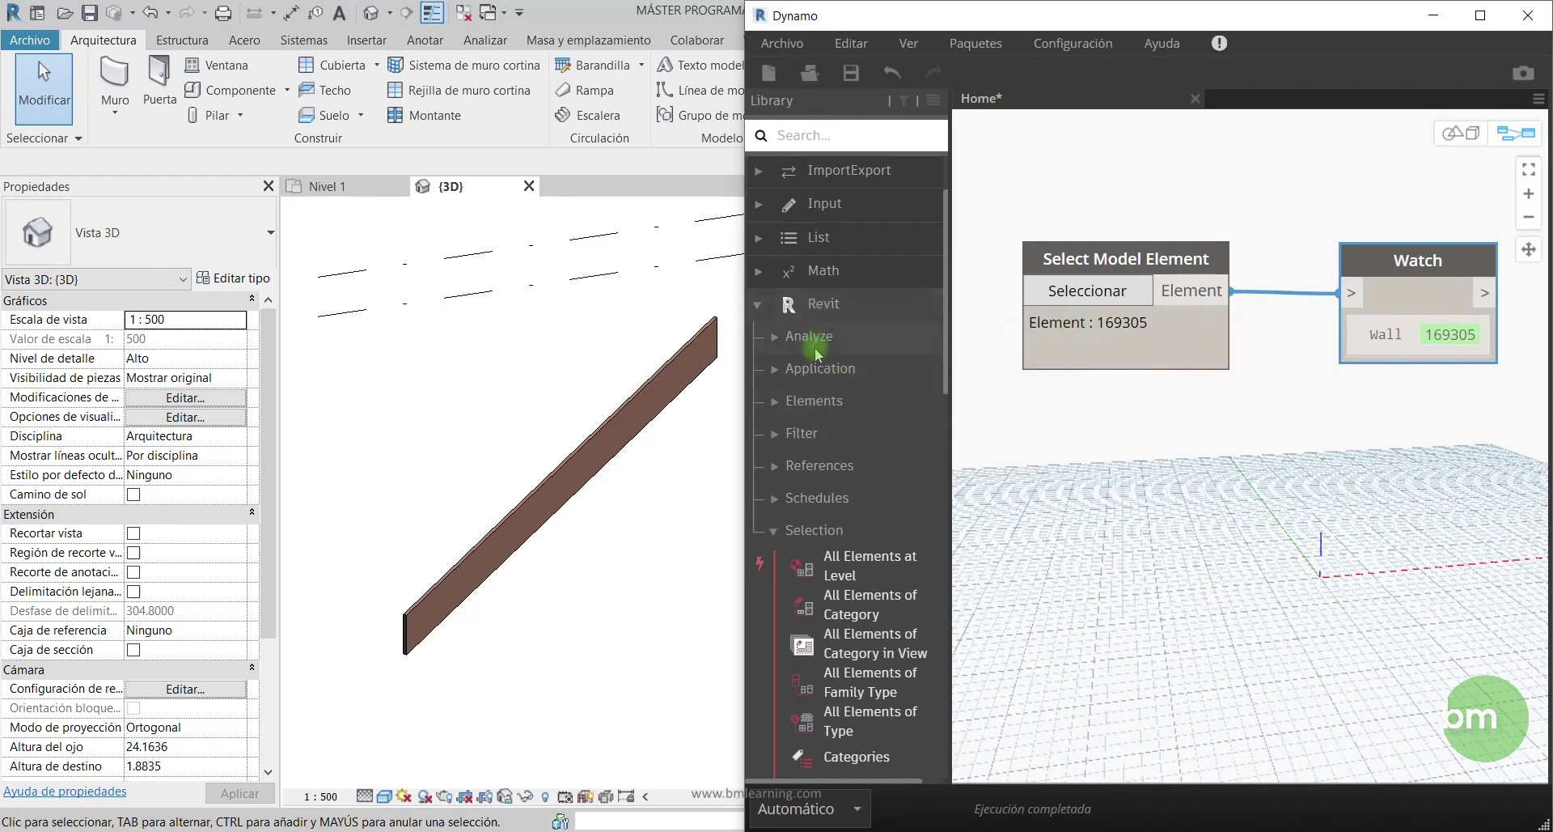
pyautogui.click(775, 403)
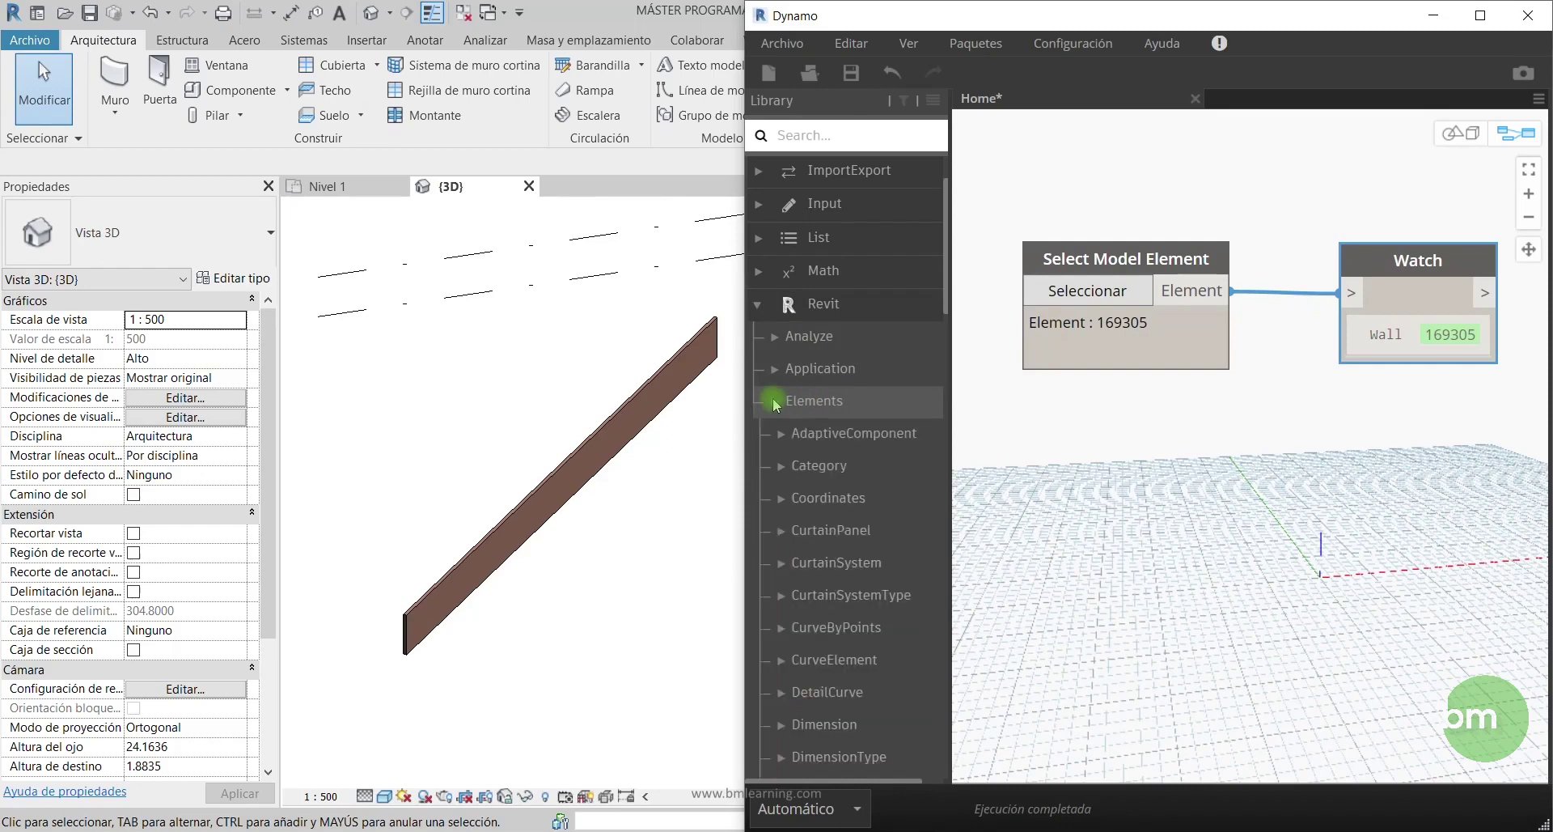
pyautogui.scroll(-5, 775, 402)
pyautogui.scroll(-2, 783, 437)
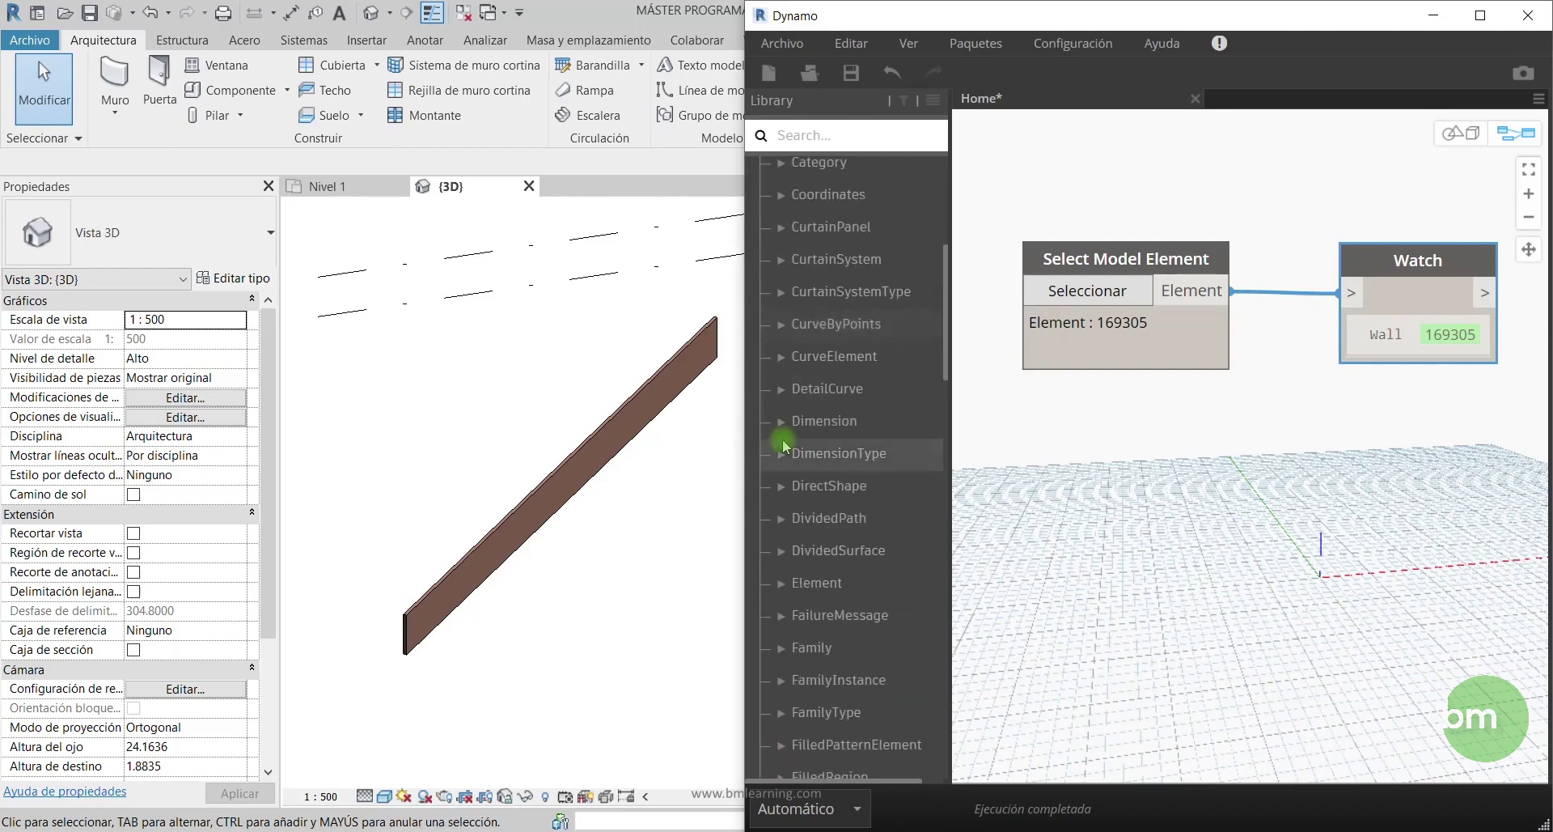
pyautogui.scroll(-2, 809, 486)
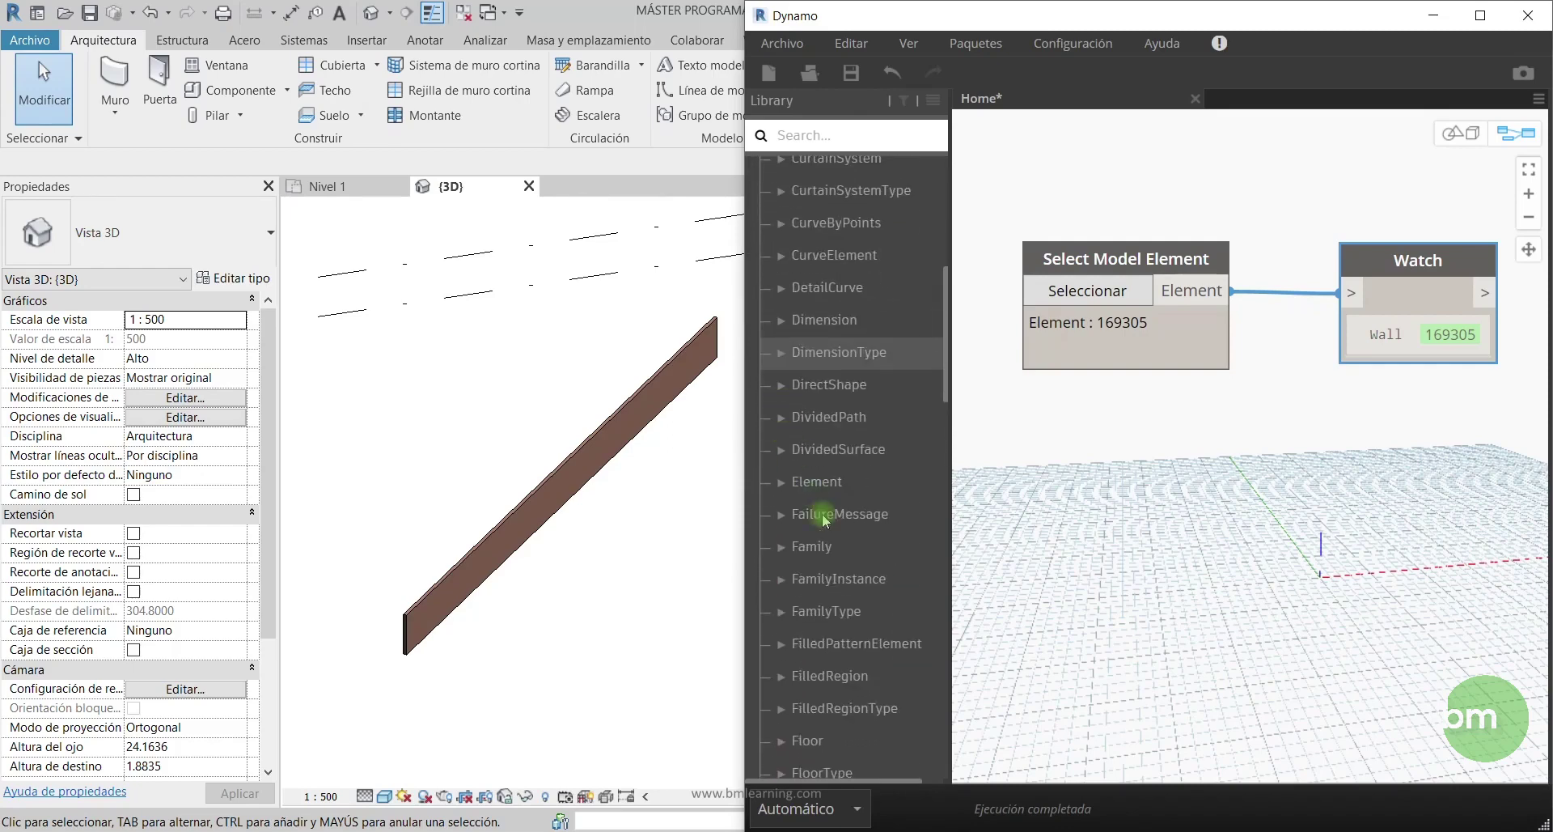
# Expand the Element group to list nodes such as Geometry, Name and Parameters
pyautogui.click(785, 484)
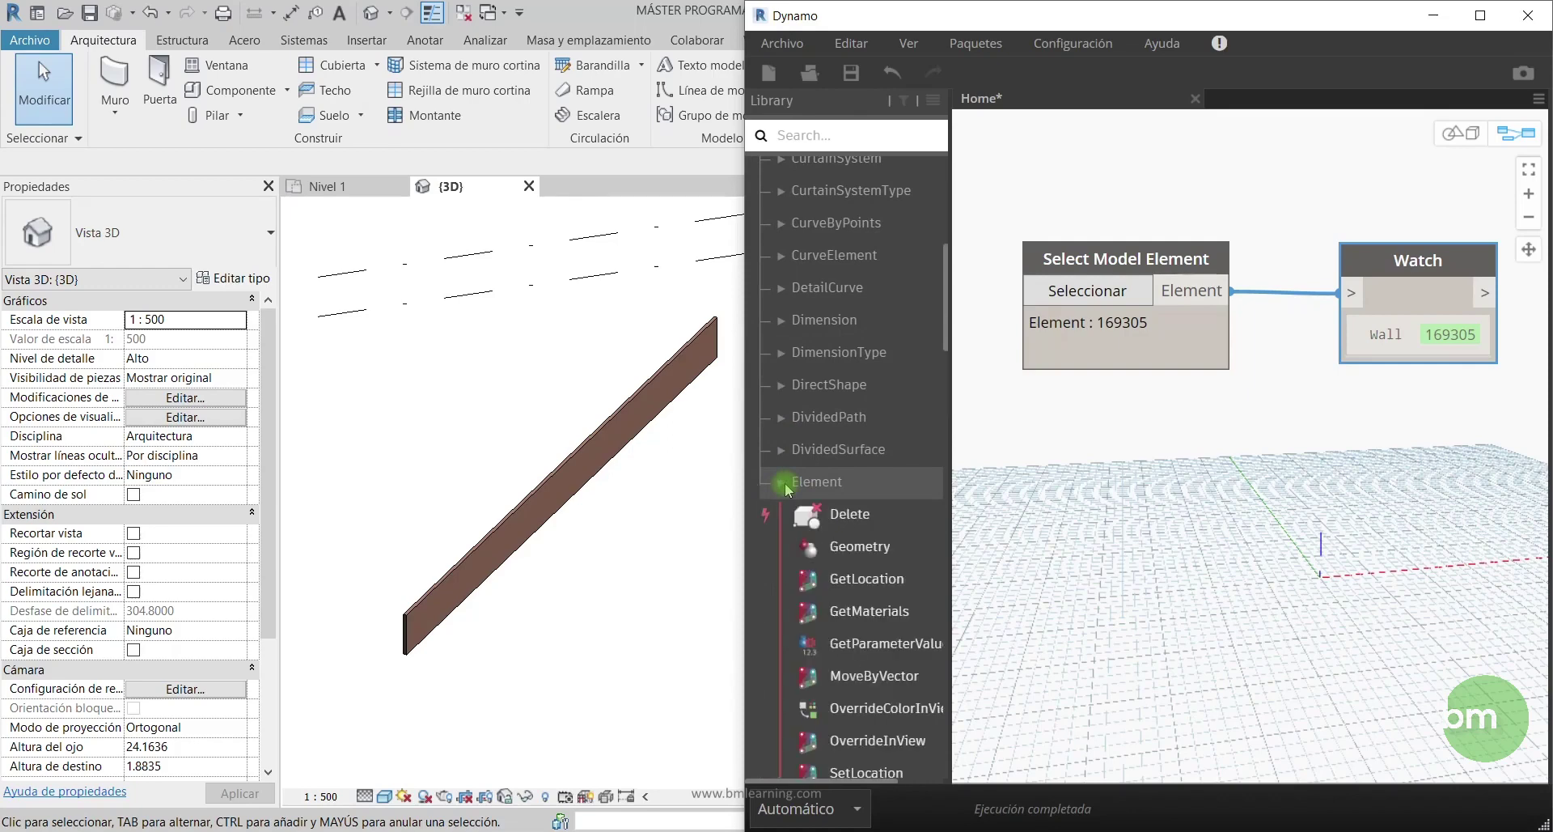
pyautogui.scroll(-2, 785, 482)
pyautogui.scroll(-3, 785, 482)
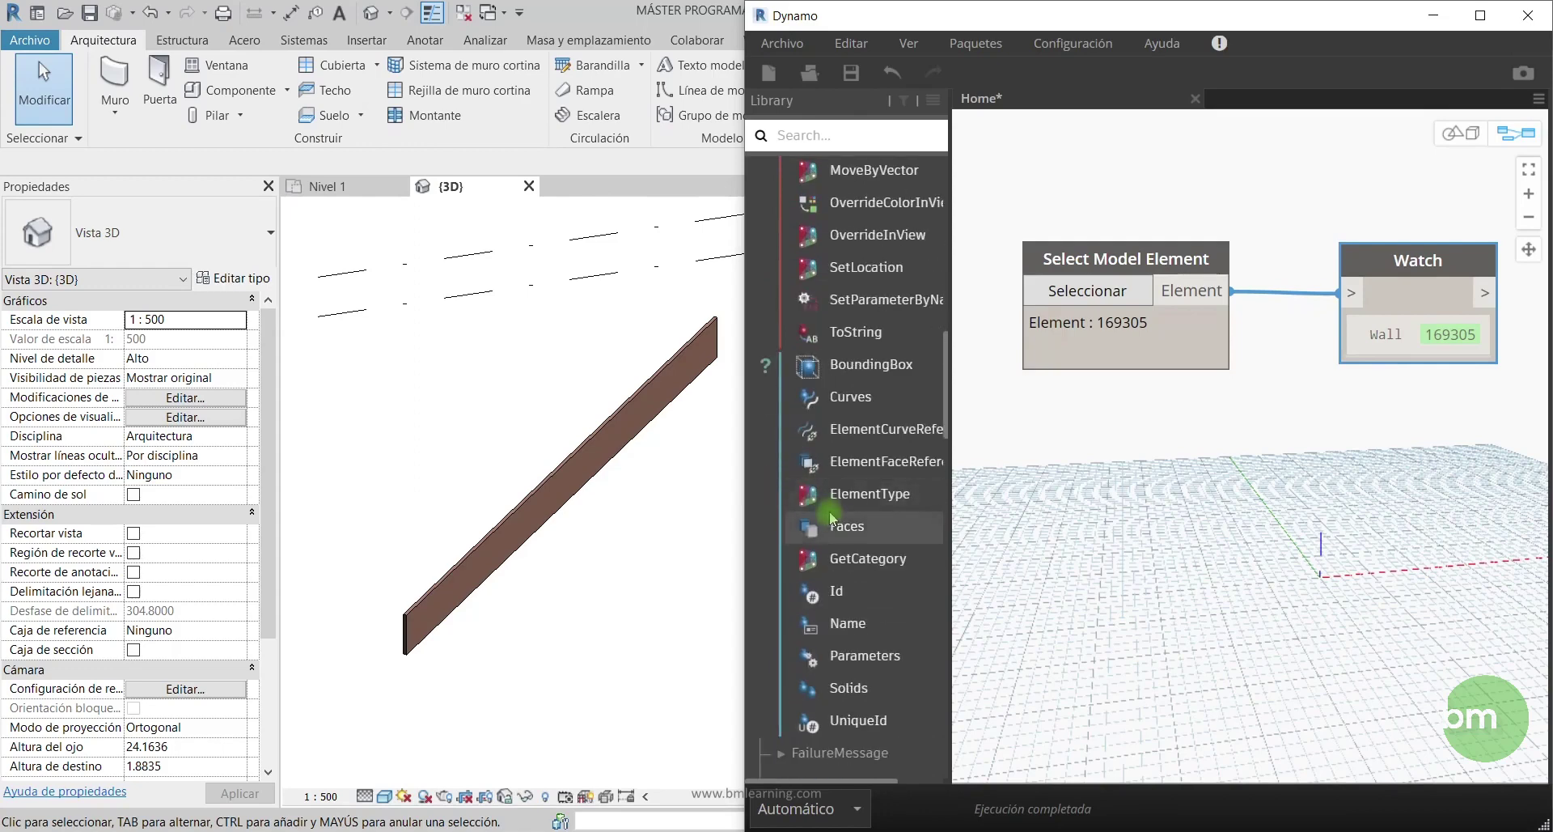
pyautogui.scroll(5, 801, 490)
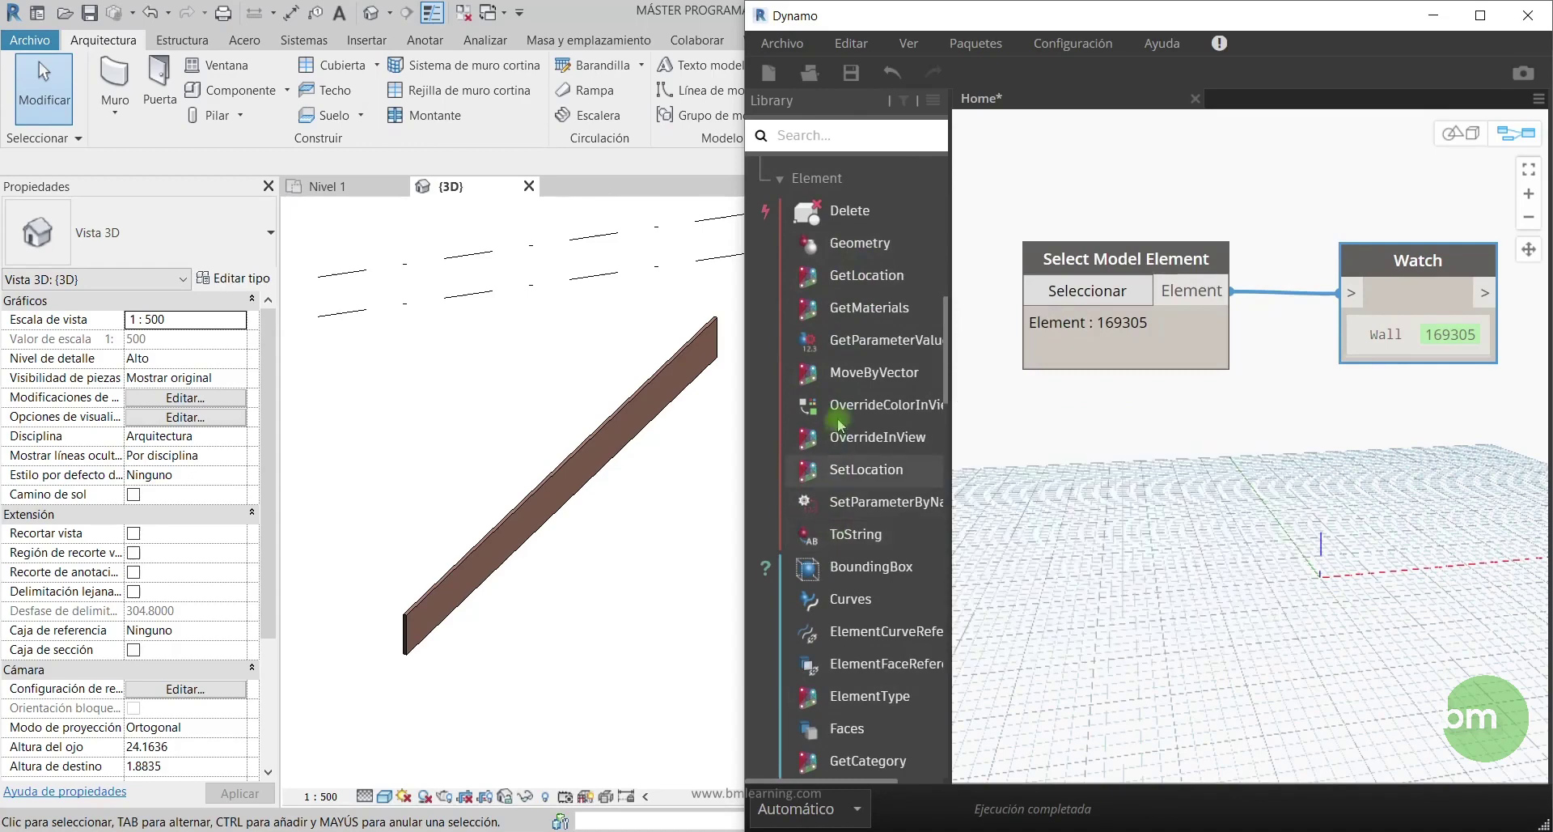
pyautogui.scroll(-4, 842, 518)
pyautogui.scroll(4, 846, 498)
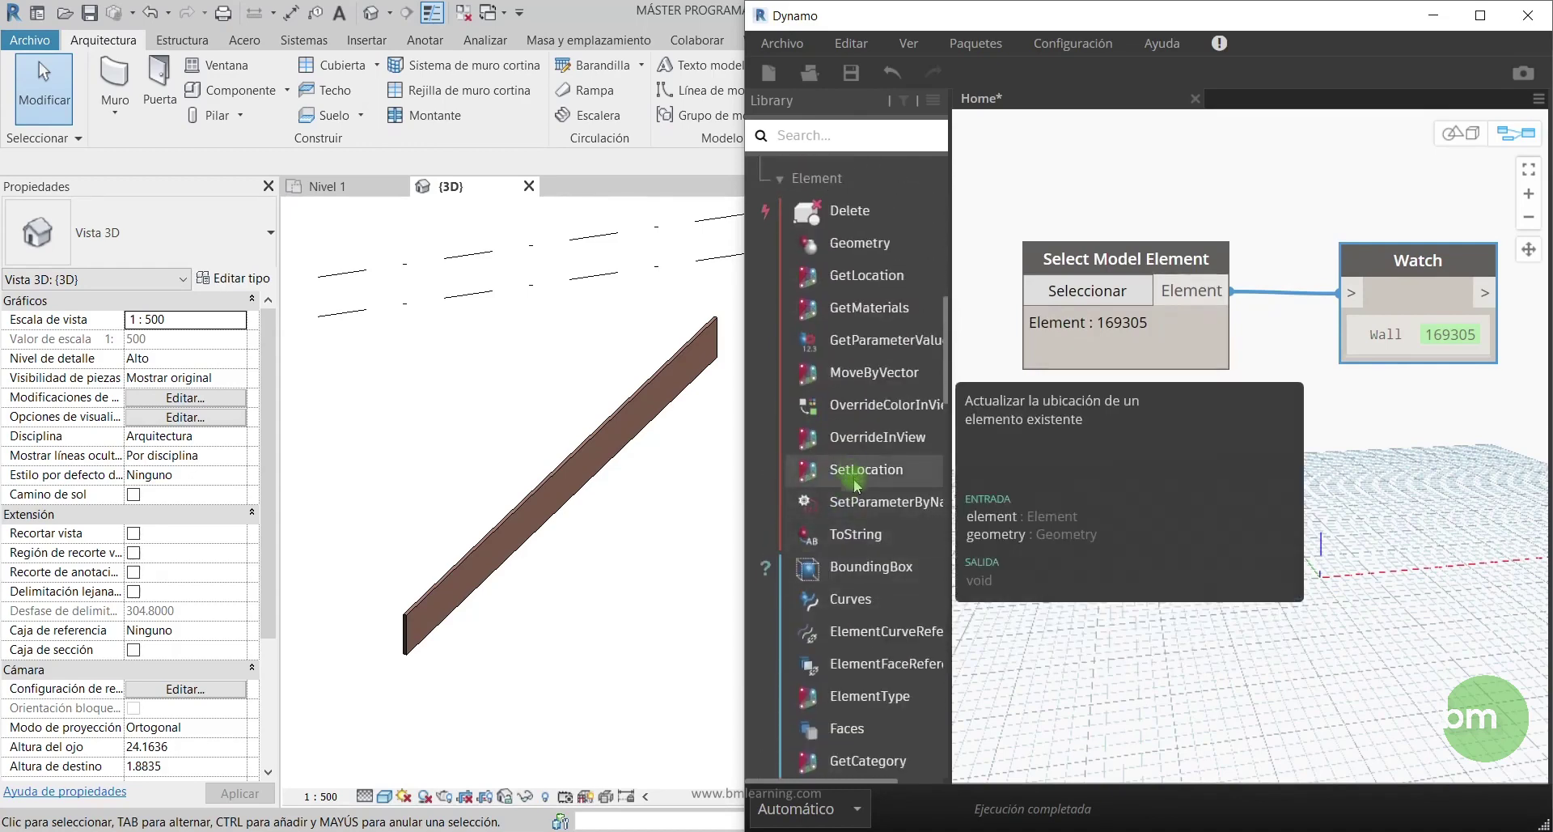
pyautogui.scroll(-2, 1048, 494)
pyautogui.scroll(-1, 1047, 495)
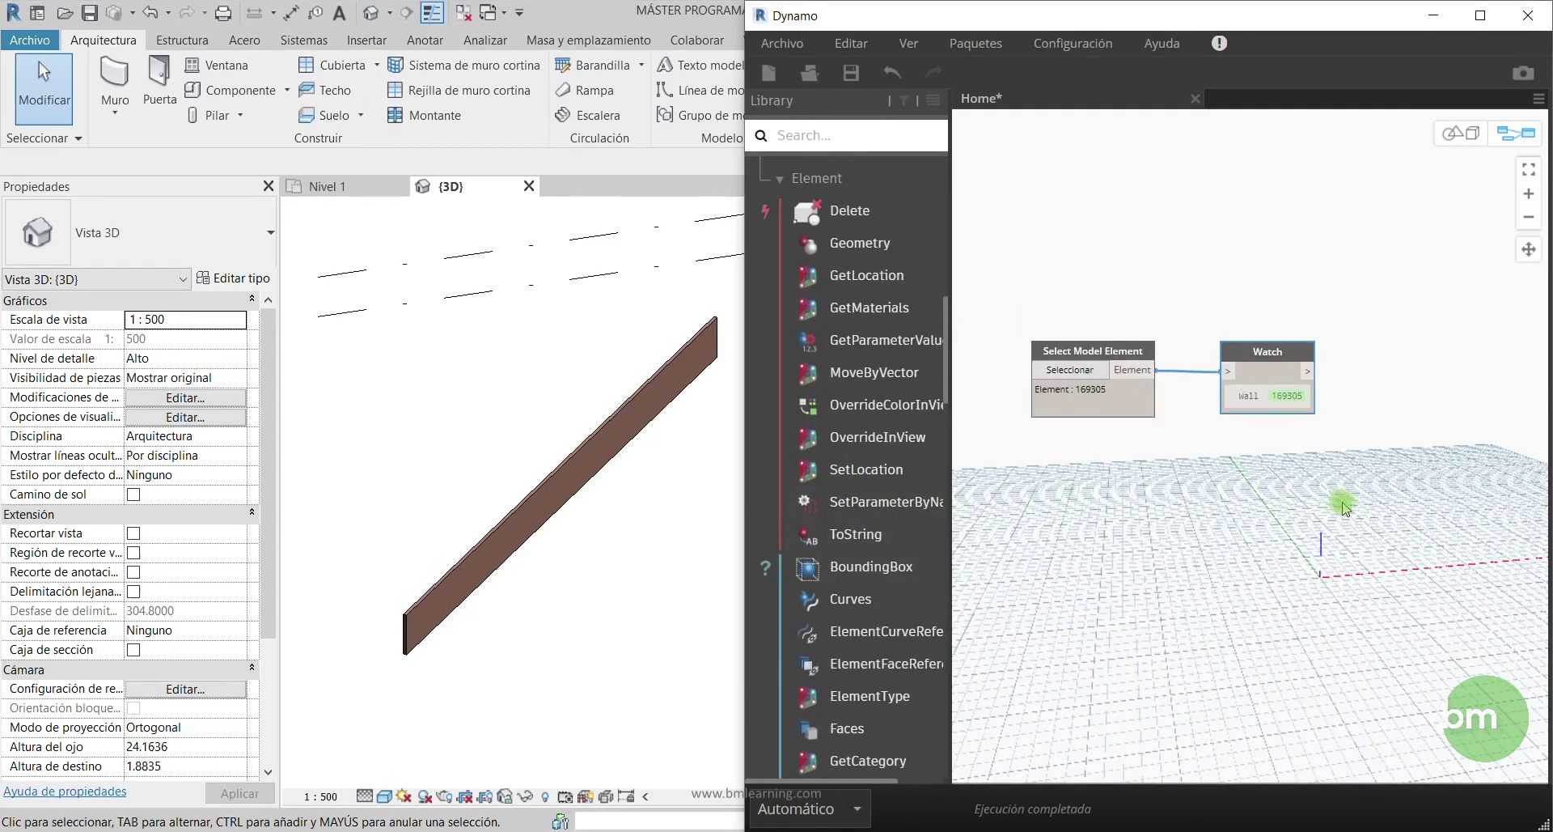
pyautogui.scroll(-1, 1056, 466)
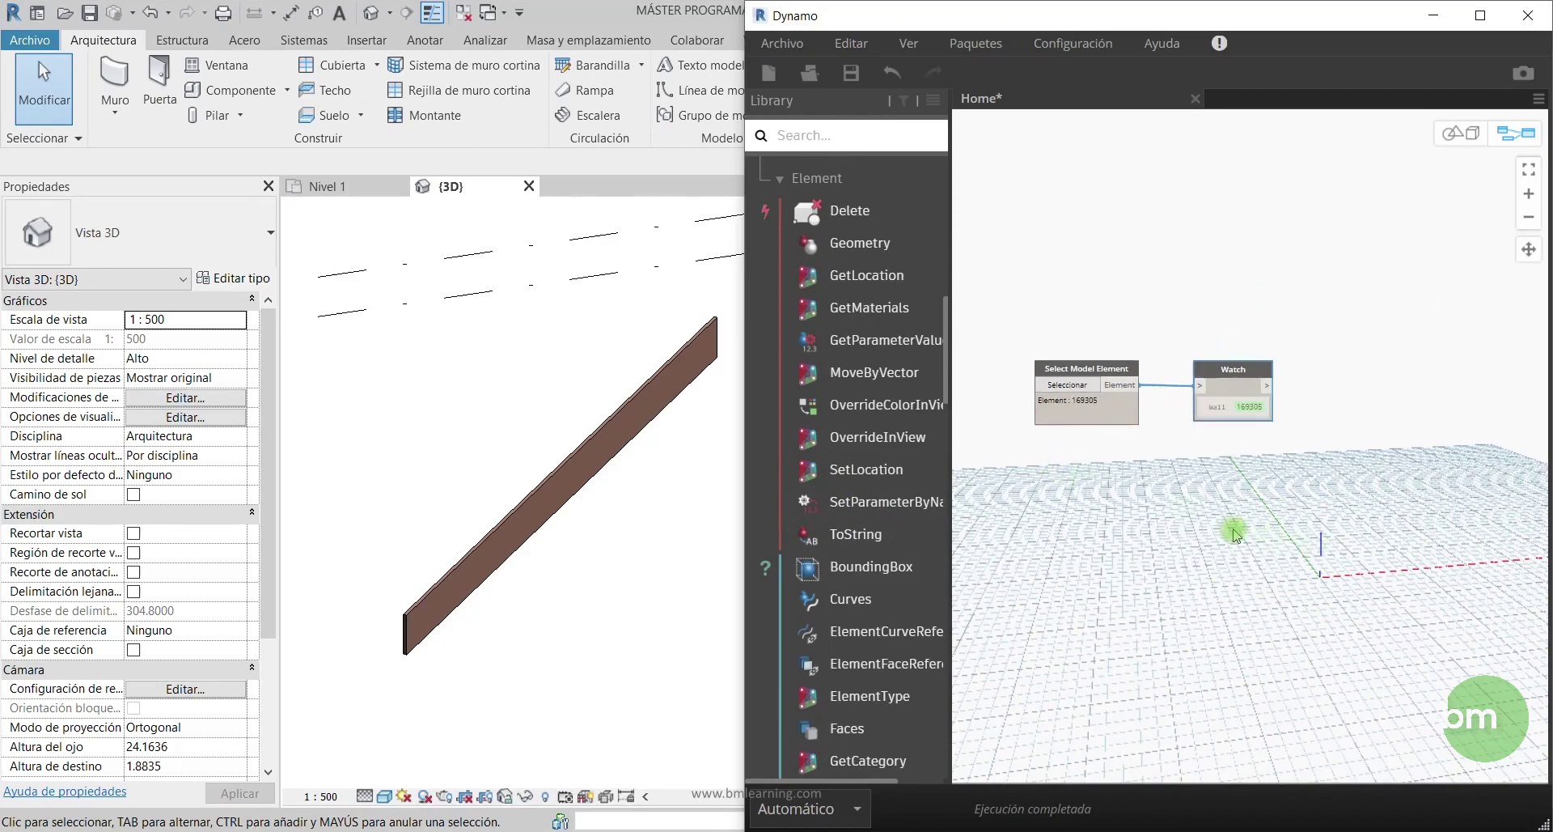
pyautogui.scroll(1, 1233, 530)
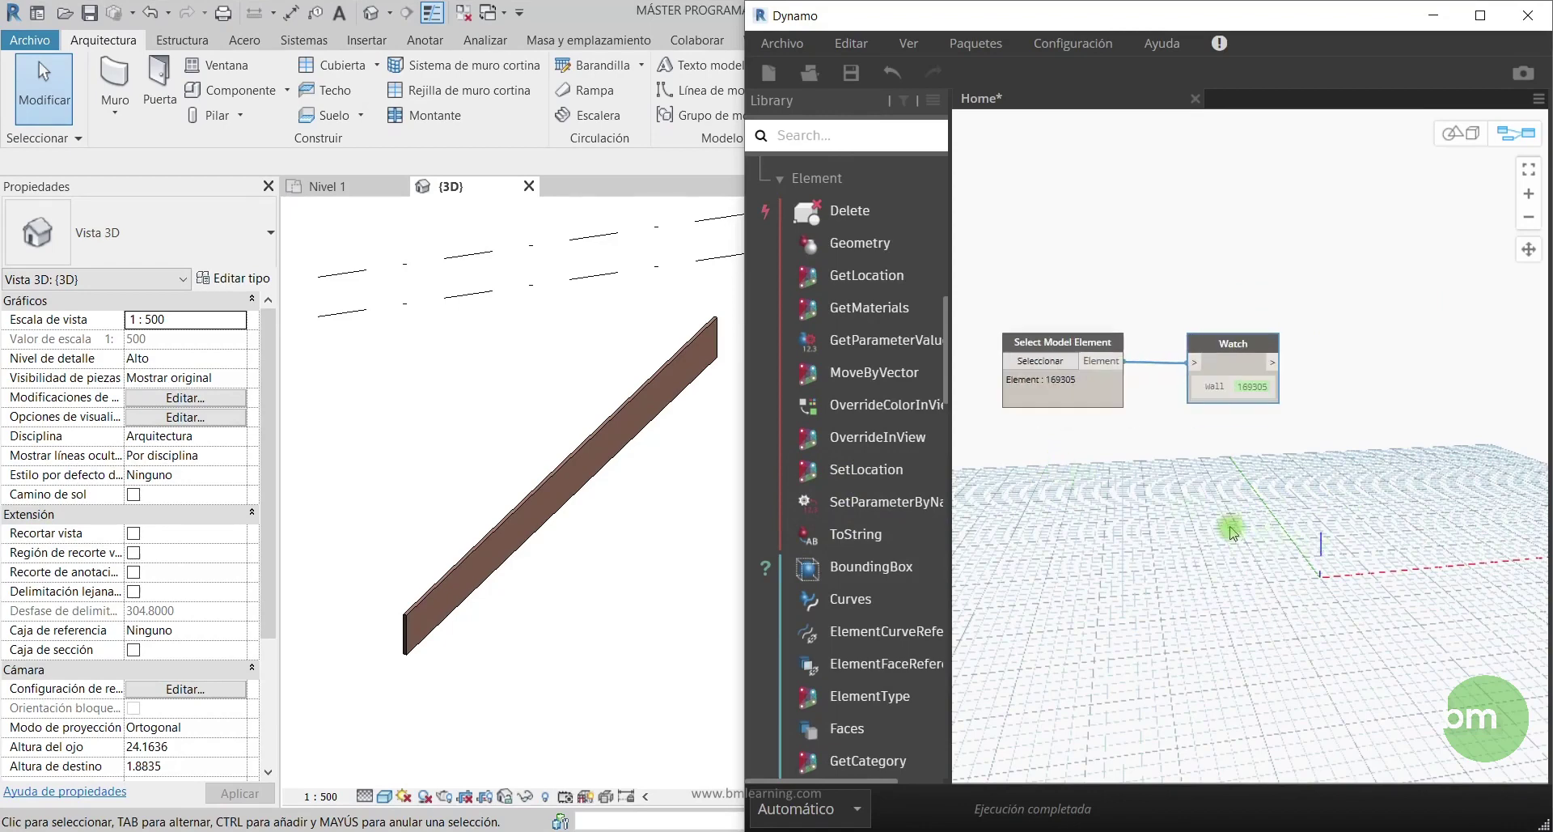
# Place an Element.Geometry node right of Watch and wire Watch's output into its element input
pyautogui.click(856, 246)
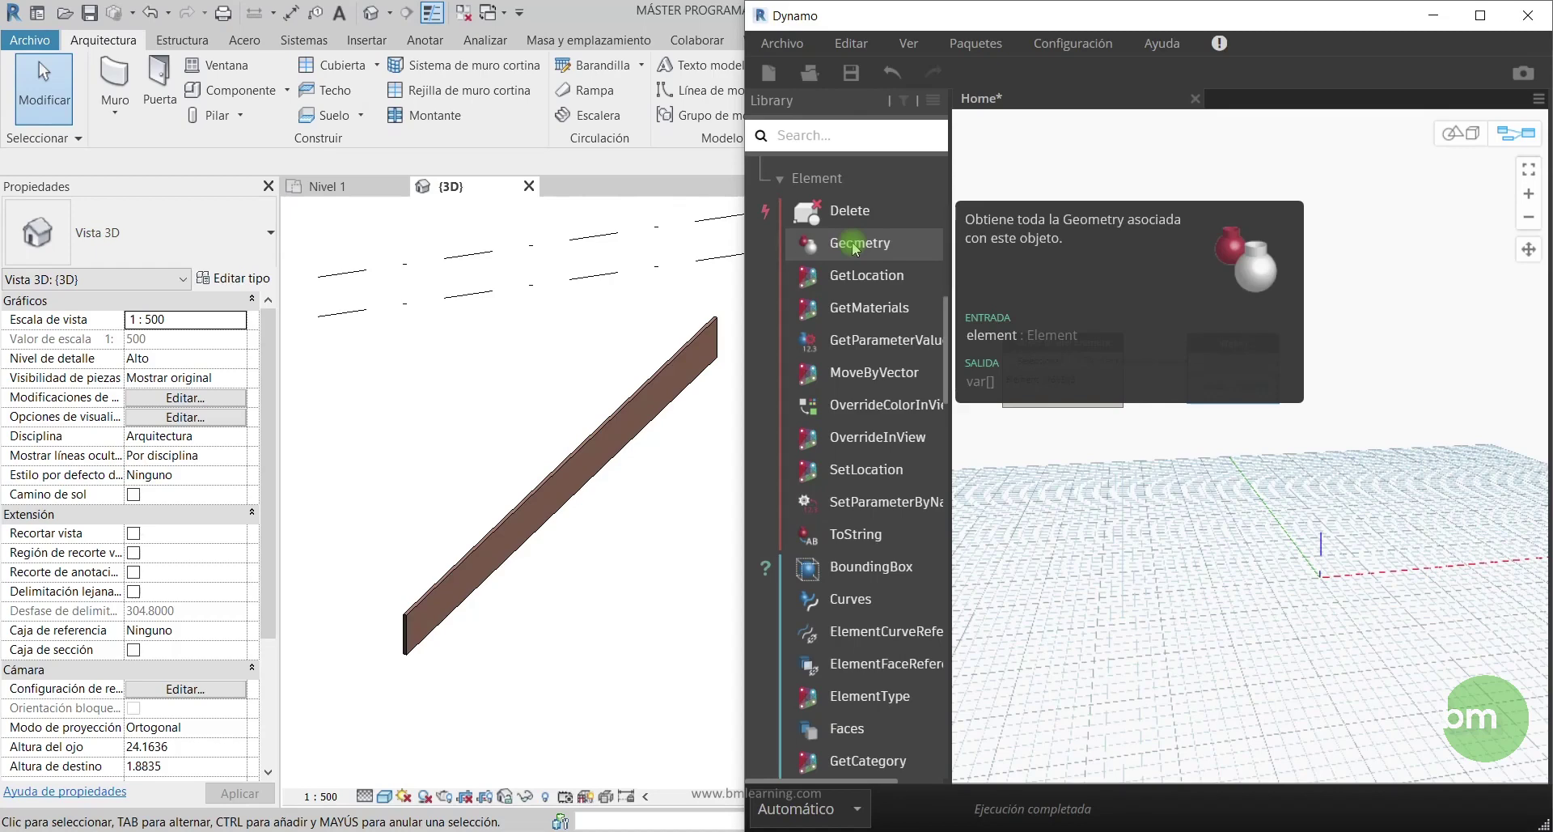
pyautogui.click(856, 243)
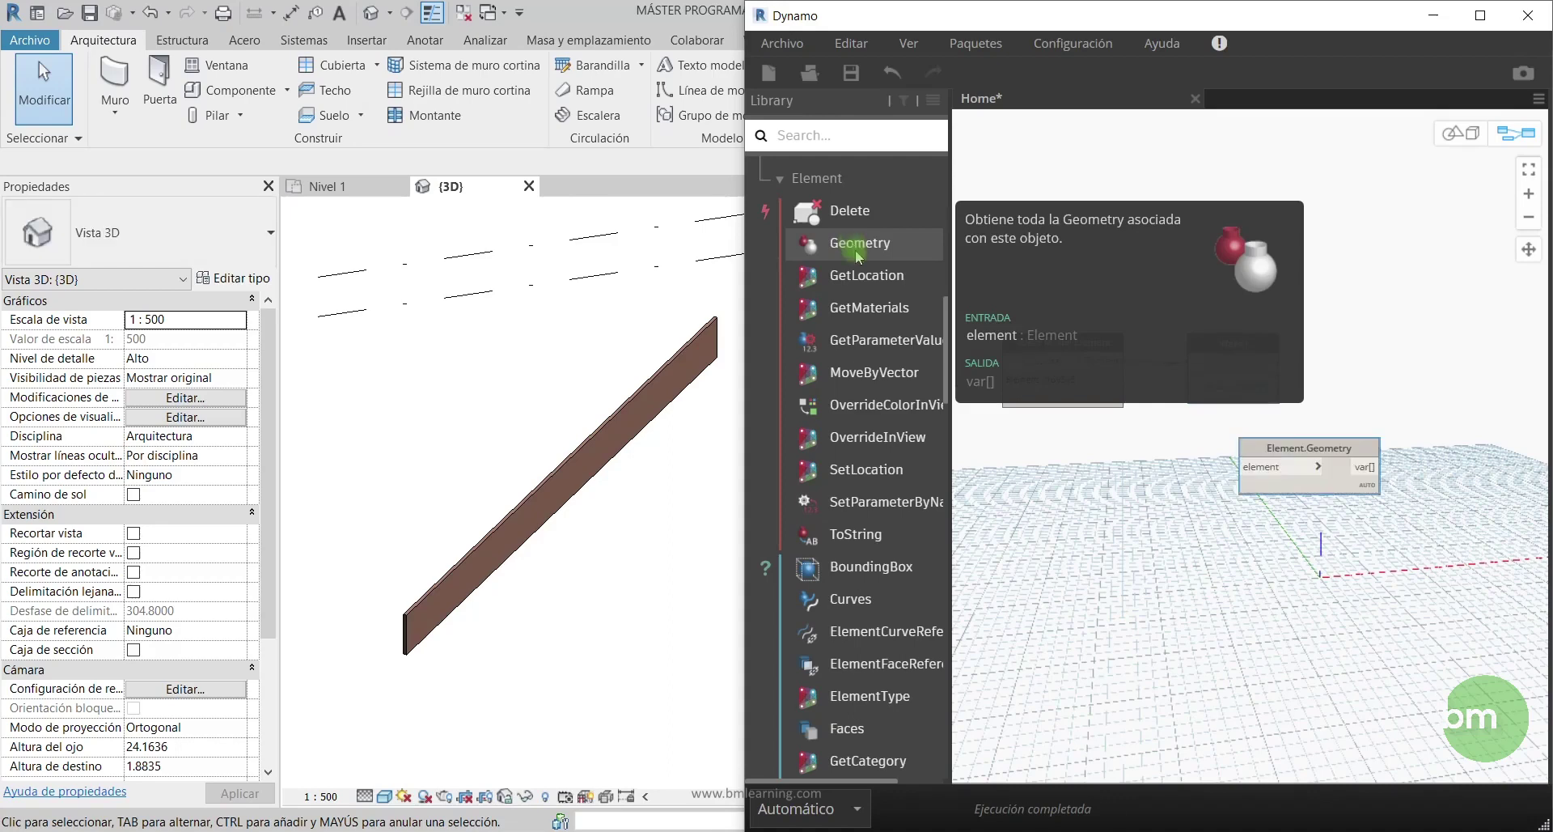
pyautogui.moveTo(1303, 431)
pyautogui.mouseDown()
pyautogui.moveTo(1367, 419)
pyautogui.moveTo(1385, 340)
pyautogui.mouseUp()
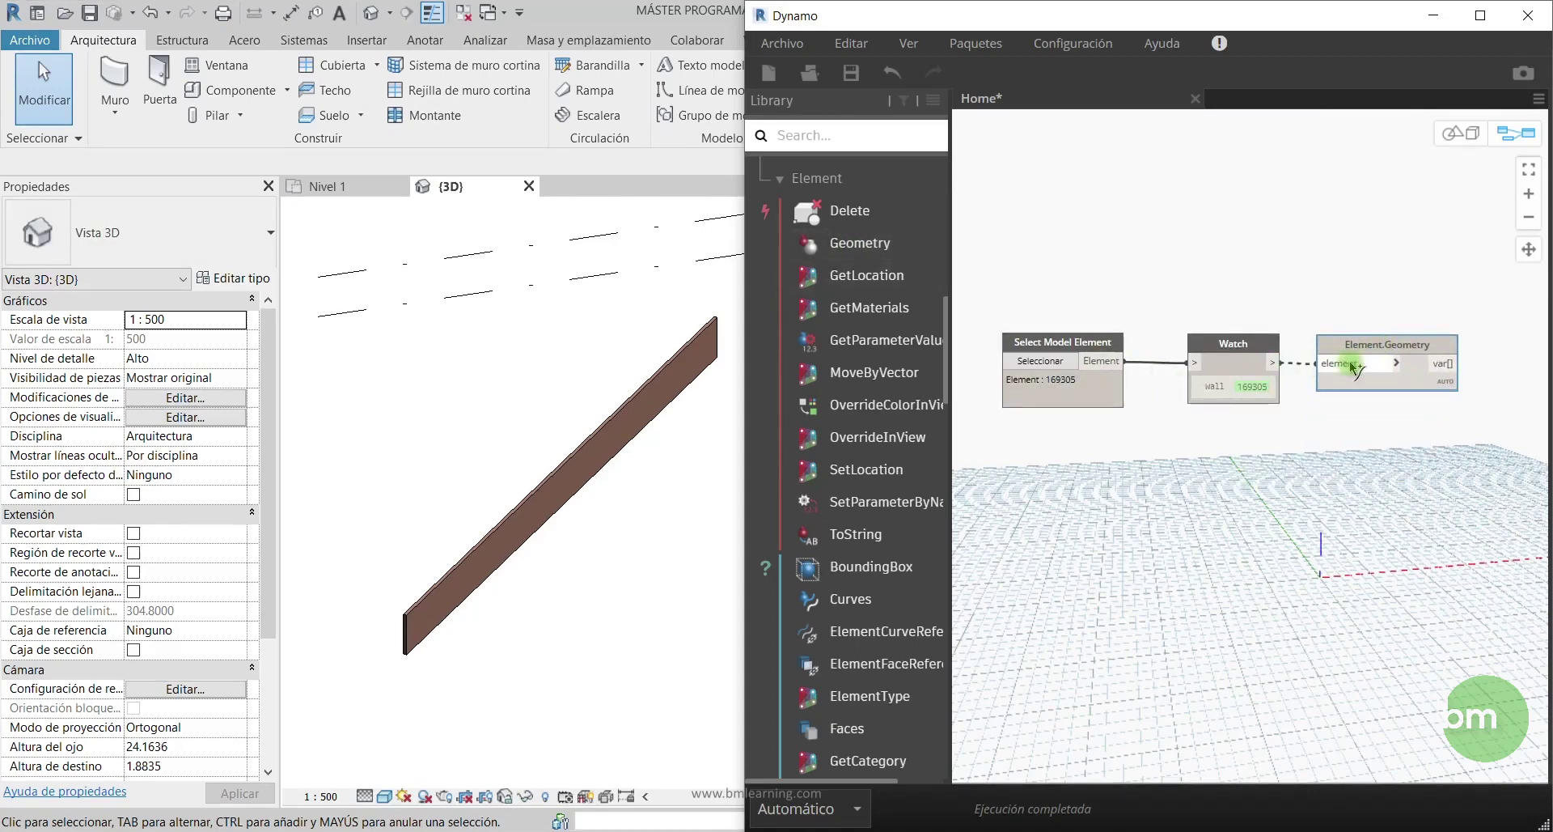
pyautogui.moveTo(1274, 362); pyautogui.dragTo(1326, 362)
pyautogui.scroll(-1, 1165, 482)
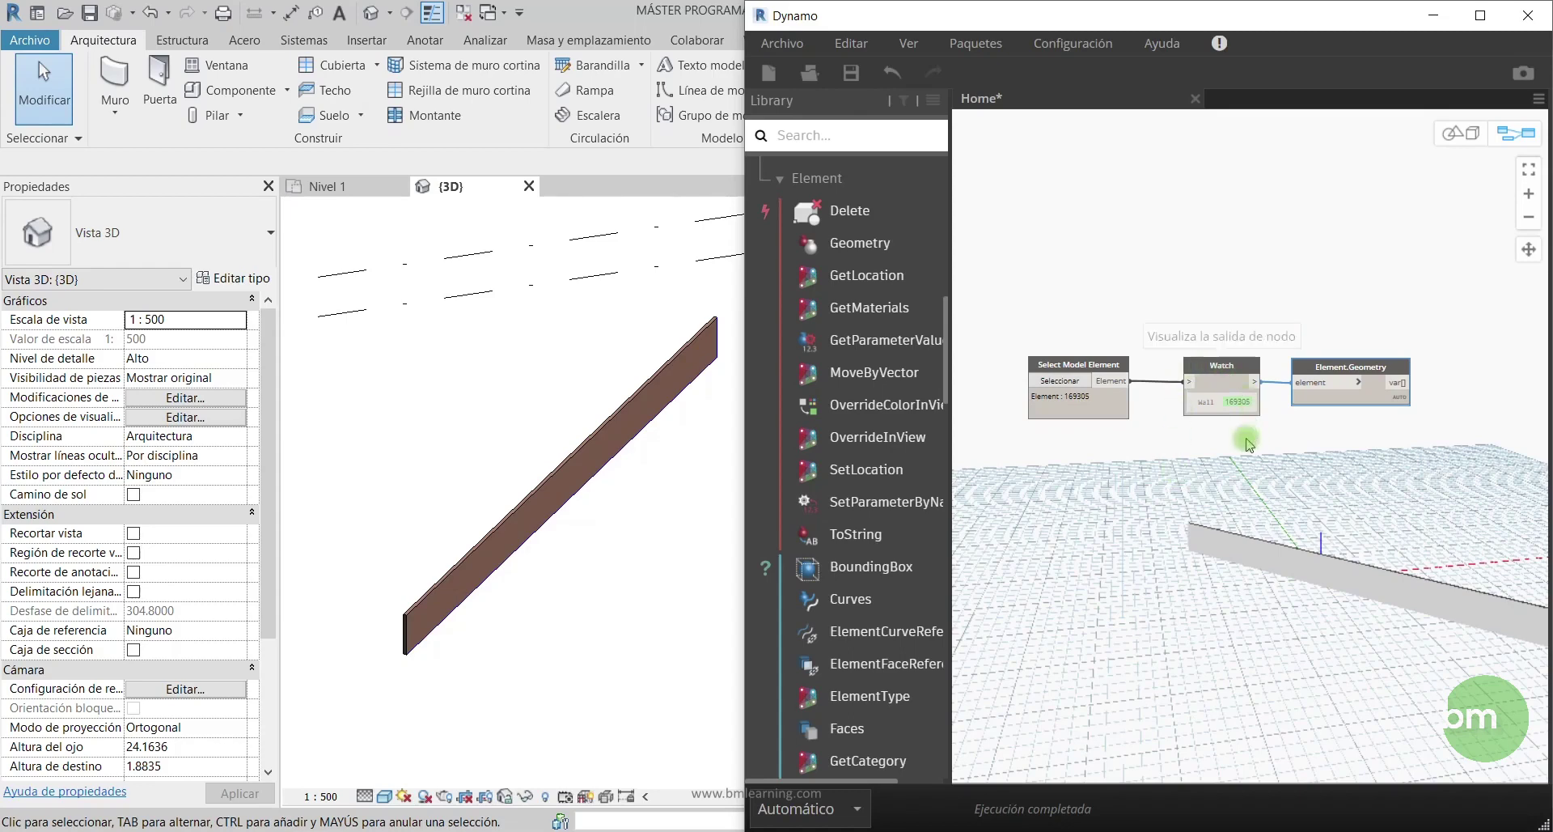
pyautogui.scroll(-1, 1343, 293)
pyautogui.scroll(1, 1339, 421)
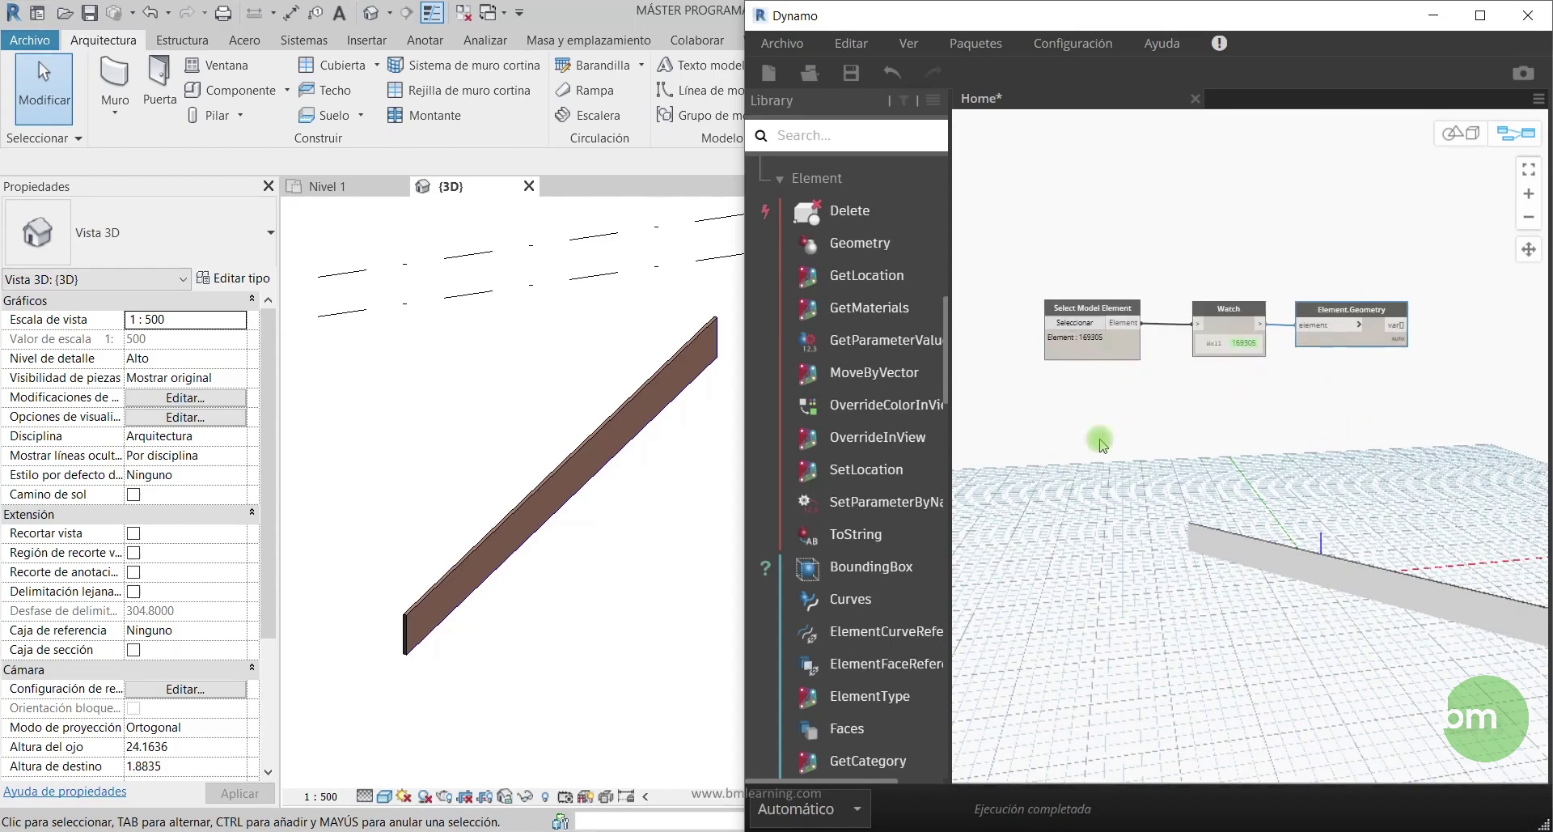
pyautogui.scroll(-3, 863, 405)
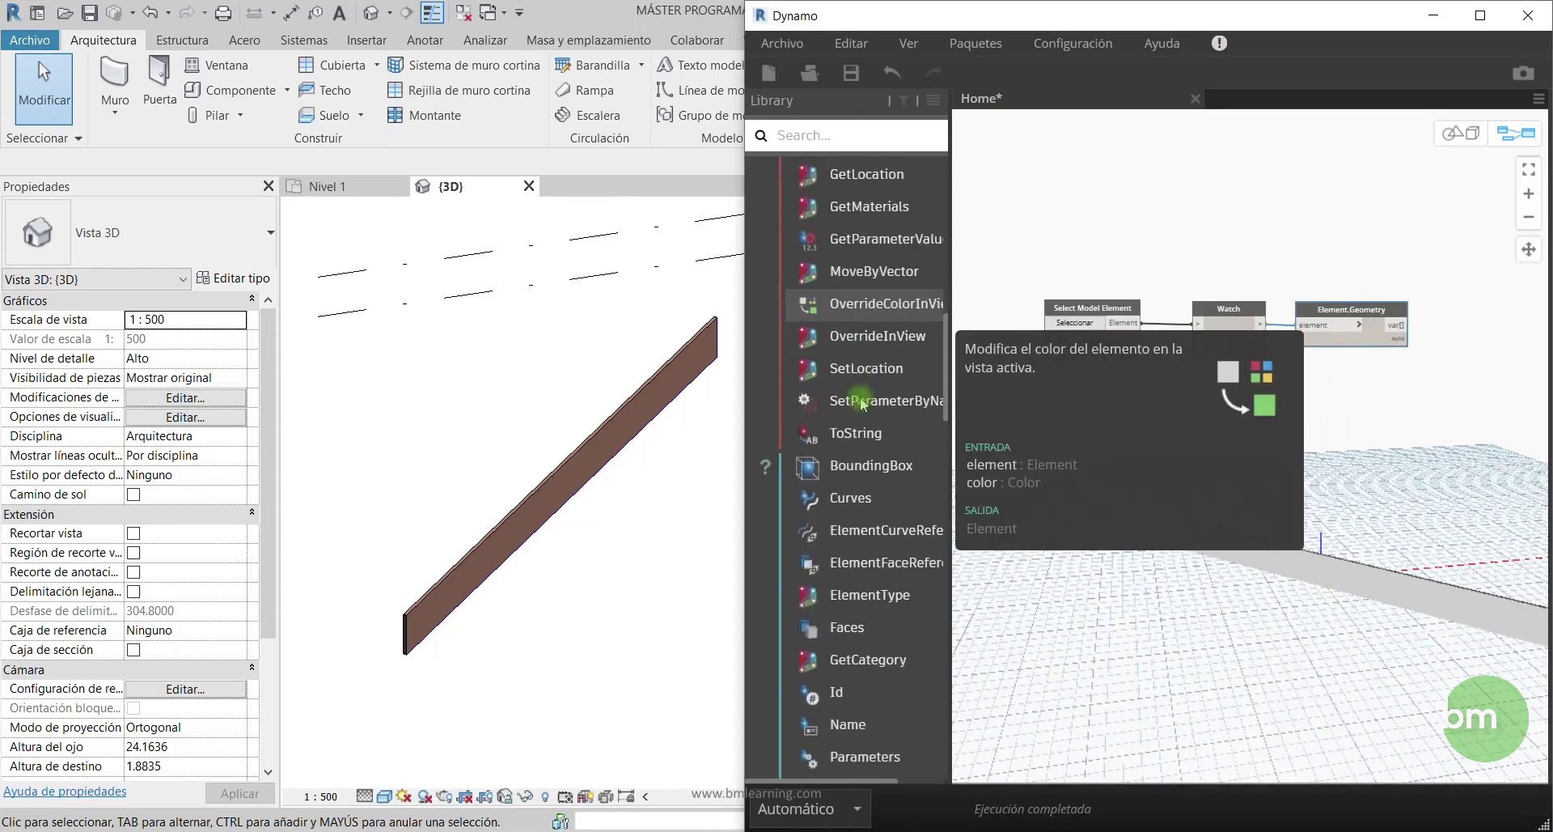
pyautogui.scroll(-3, 863, 404)
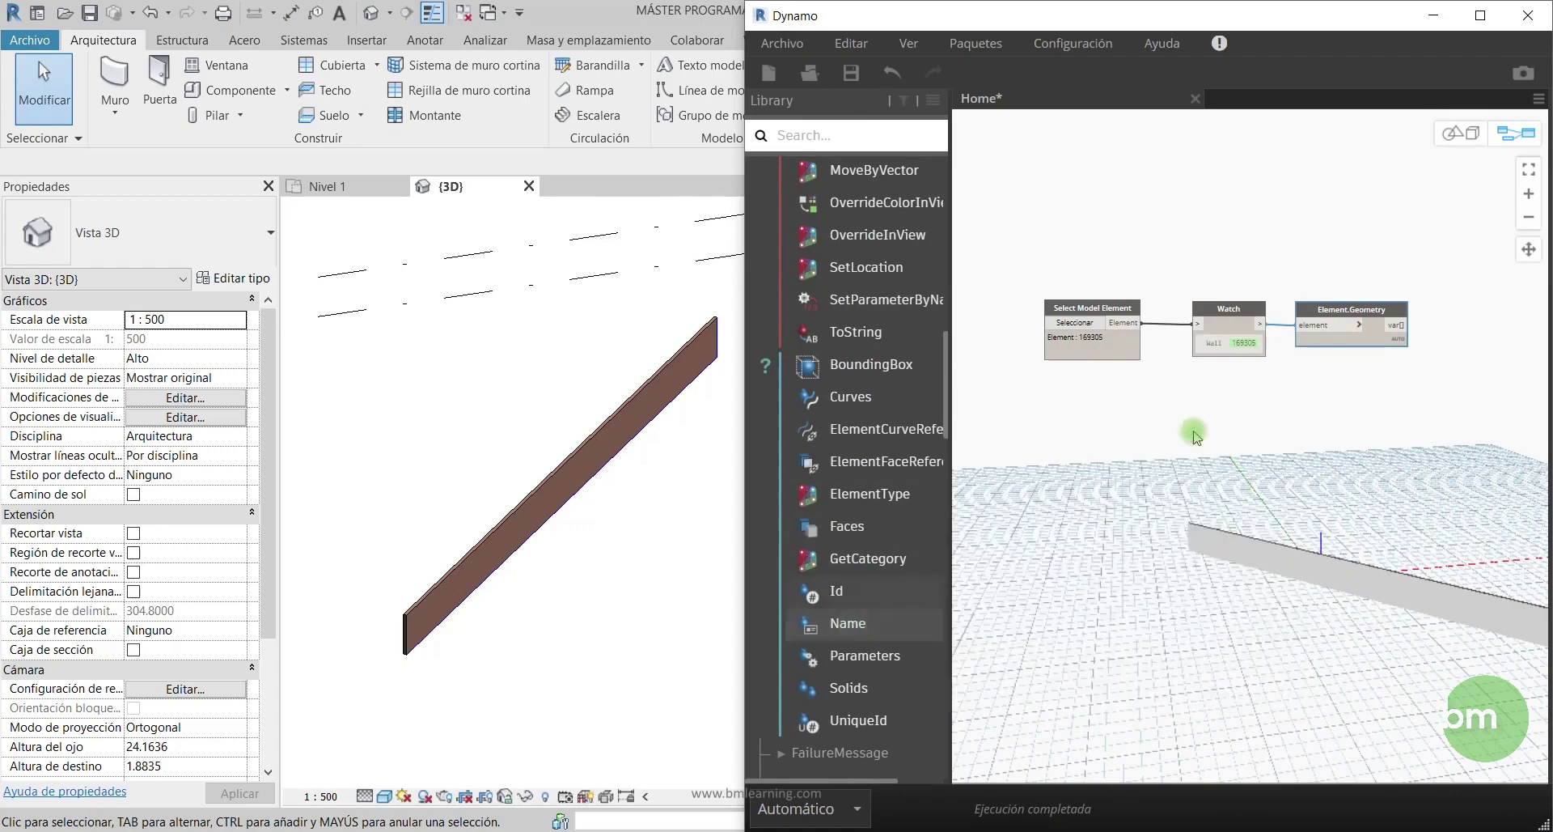
pyautogui.scroll(2, 1246, 374)
pyautogui.scroll(1, 1246, 373)
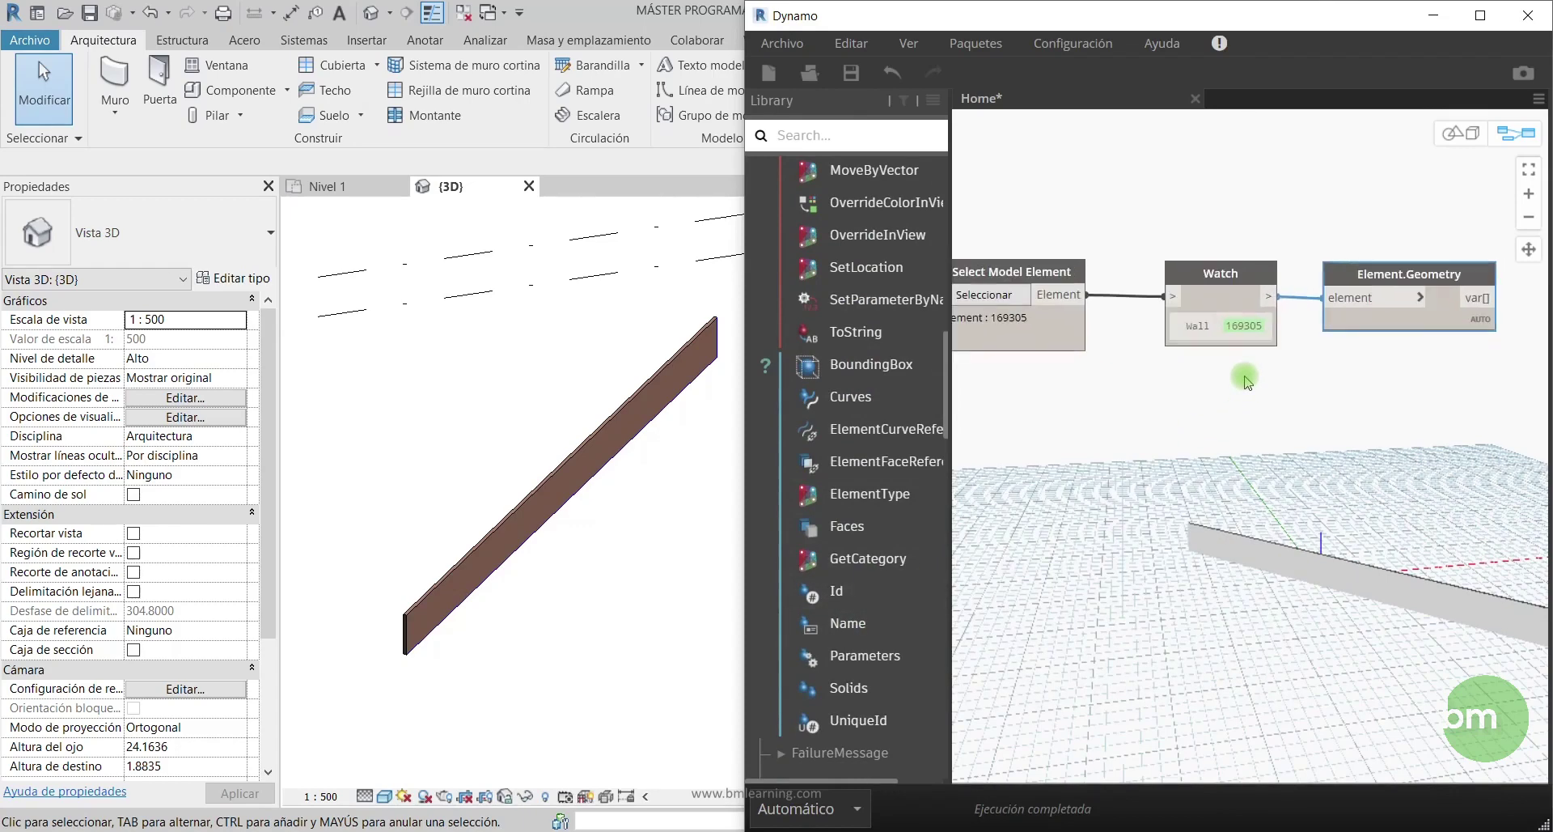
pyautogui.doubleClick(1223, 284)
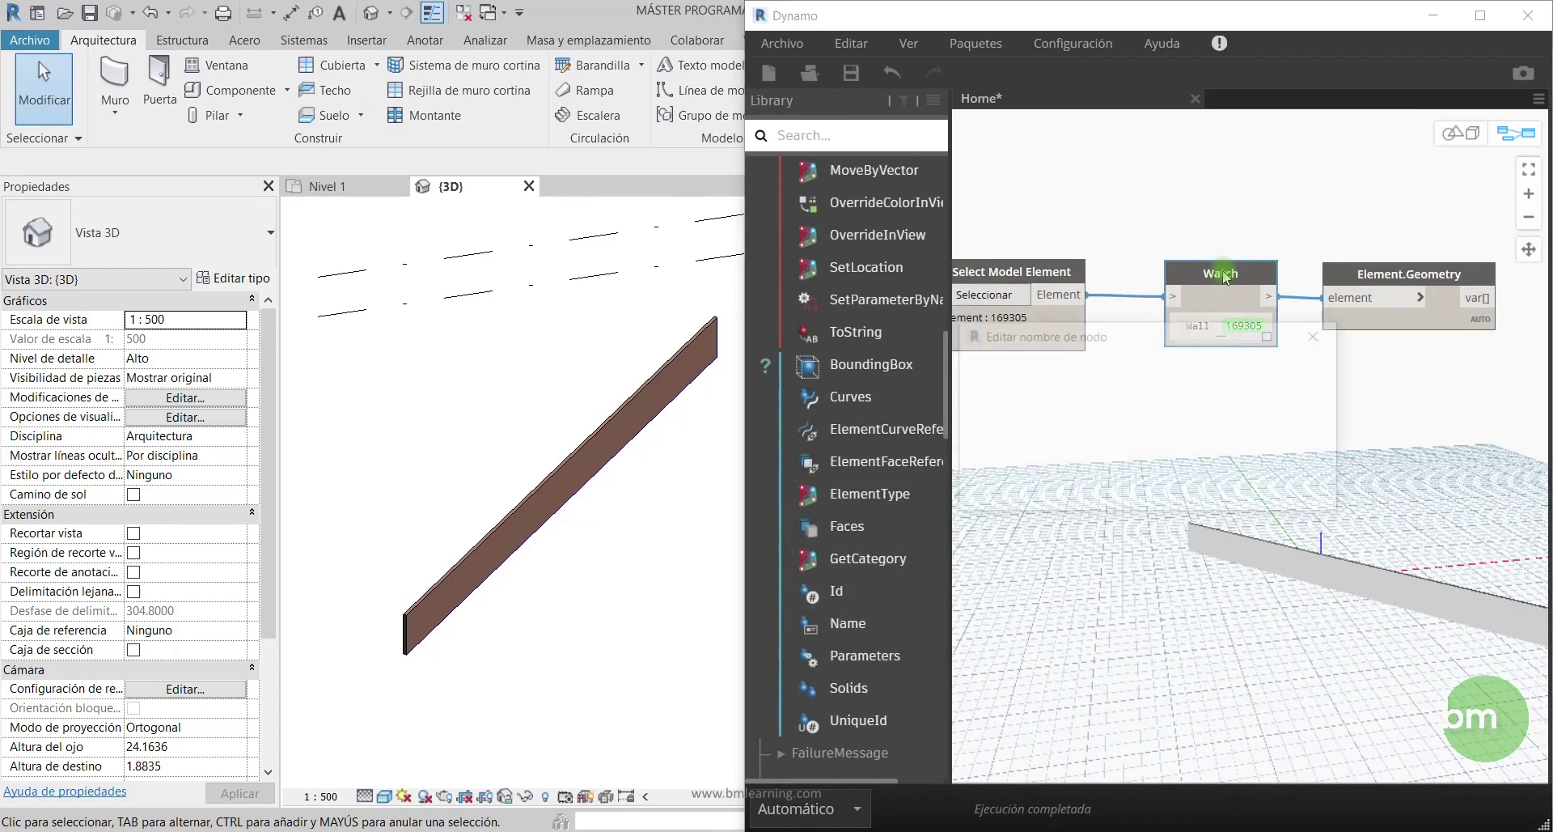
pyautogui.click(1320, 334)
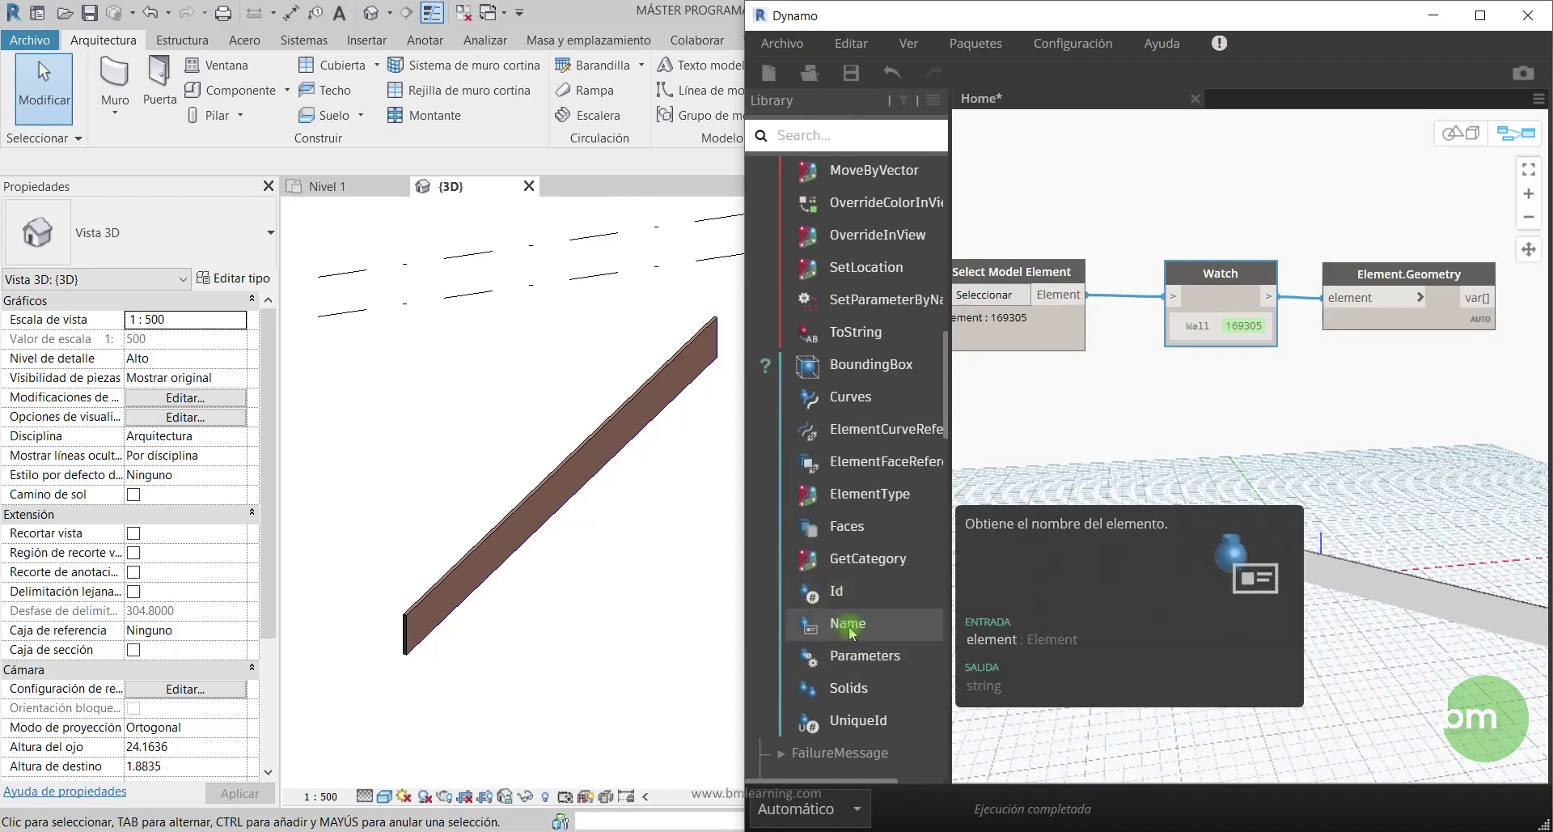
# Place an Element.Name node and connect the picked wall into it
pyautogui.click(851, 632)
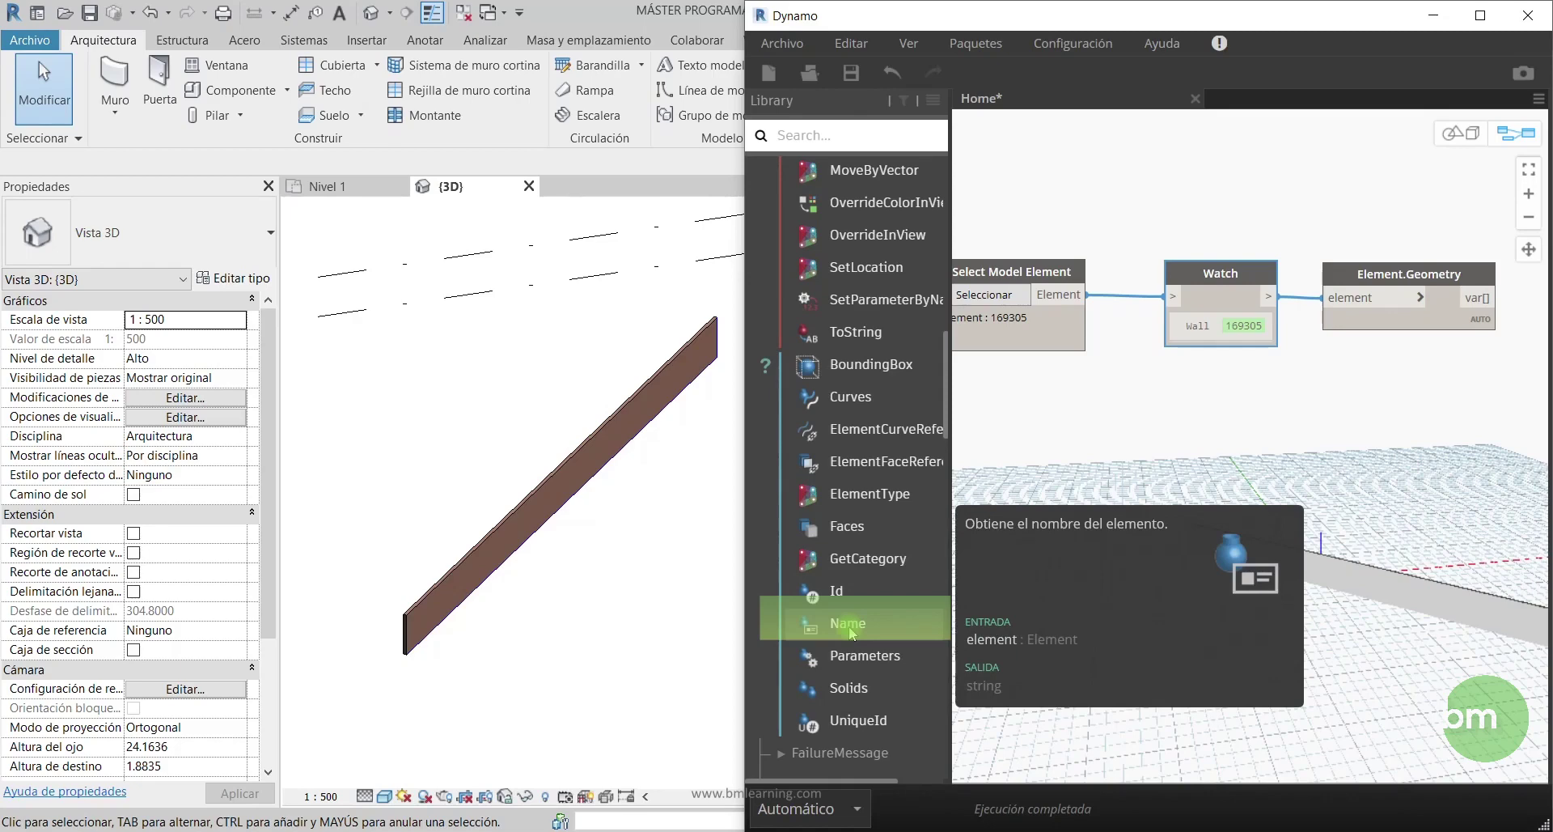
pyautogui.moveTo(1331, 469); pyautogui.dragTo(1256, 385)
pyautogui.click(1067, 298)
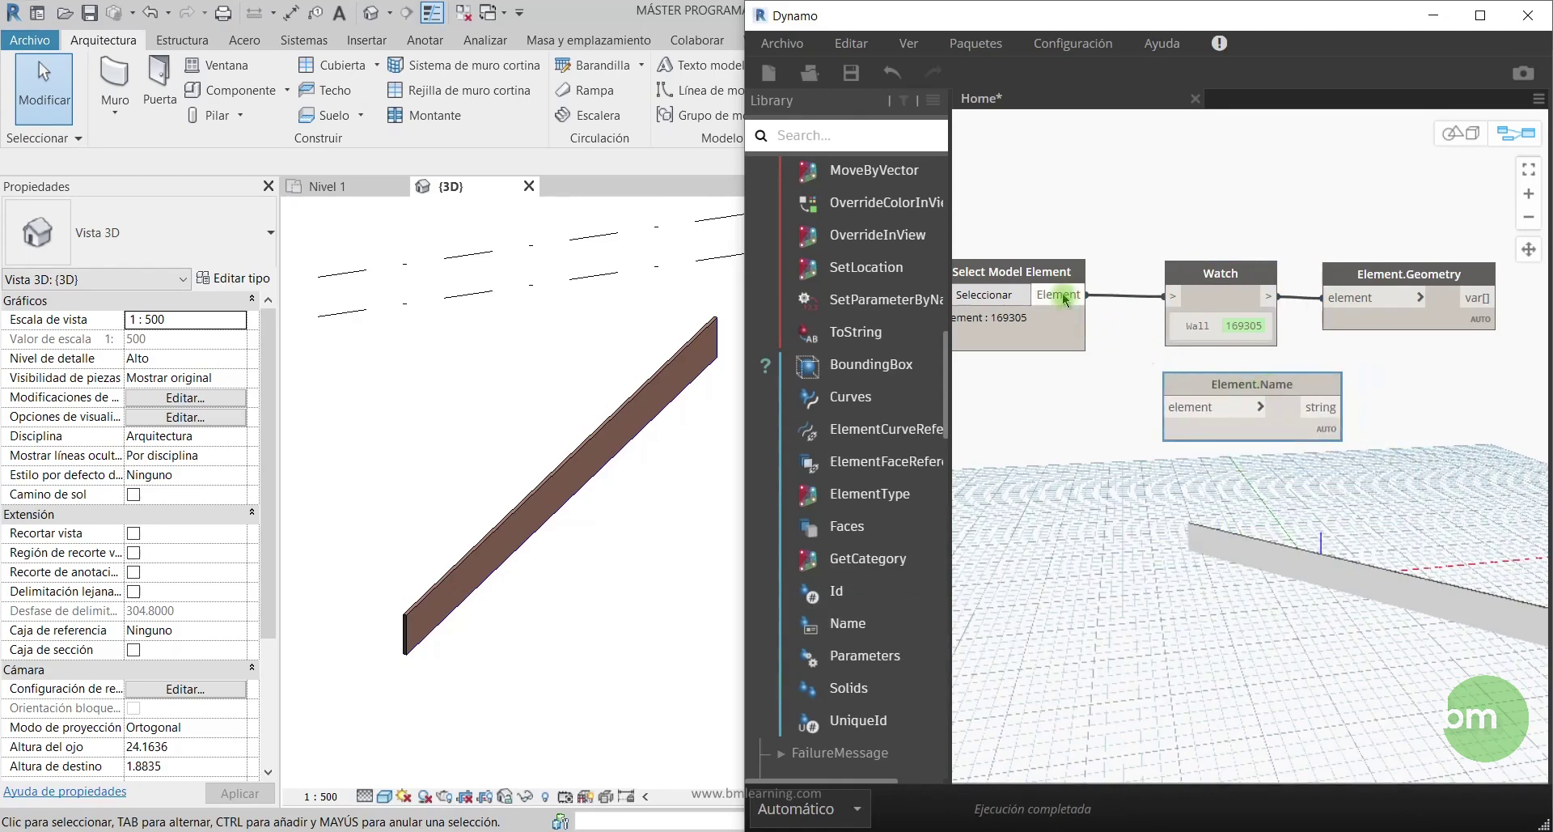
pyautogui.click(1167, 407)
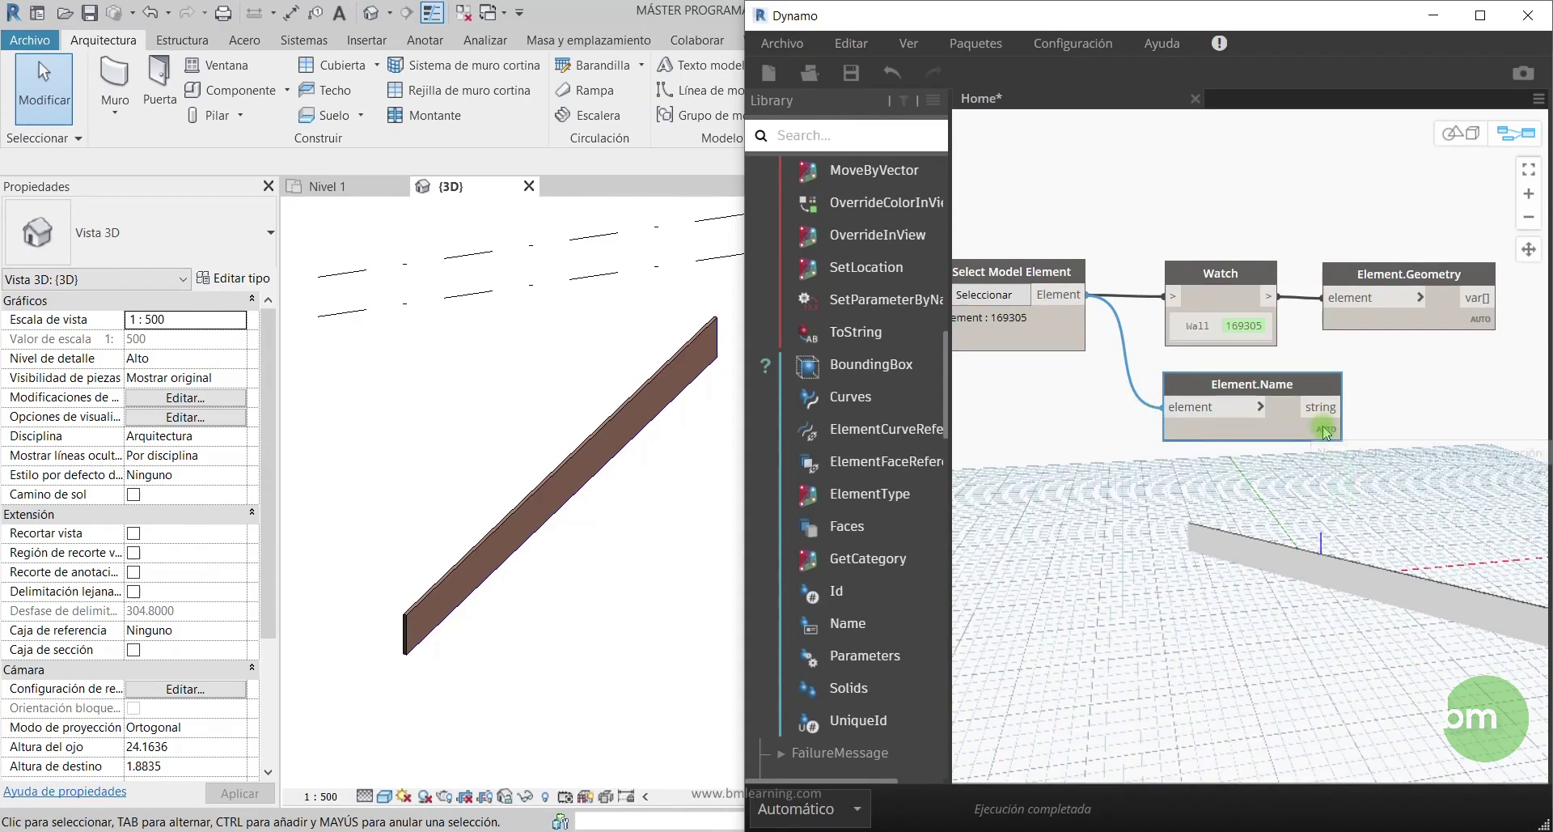
pyautogui.scroll(-3, 1068, 491)
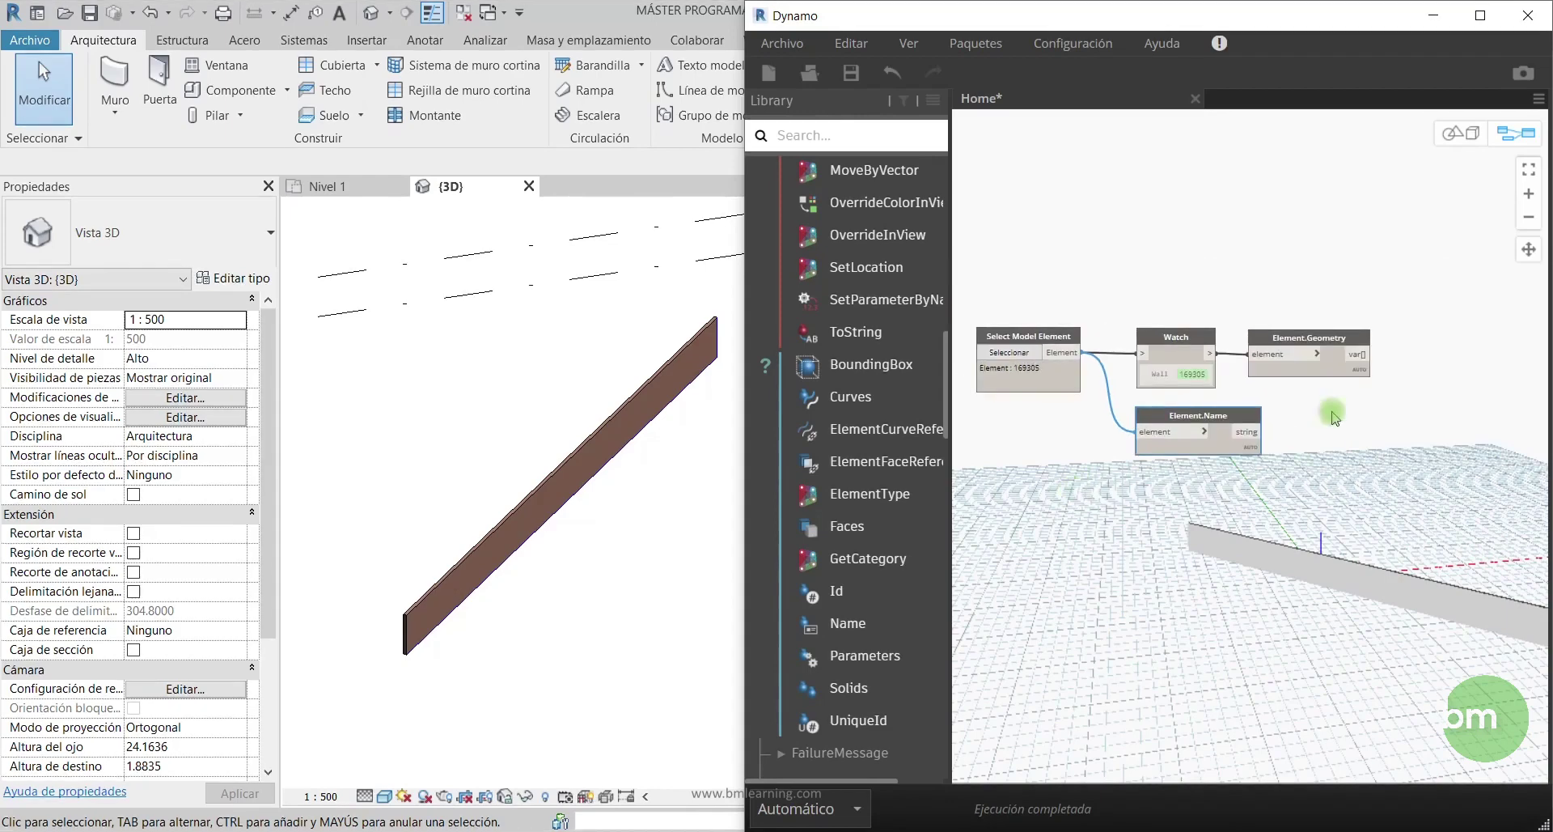
# Detach Element.Geometry from Watch and show Element.Name's wall name in Watch instead
pyautogui.click(1374, 332)
pyautogui.moveTo(1373, 332); pyautogui.dragTo(1514, 276)
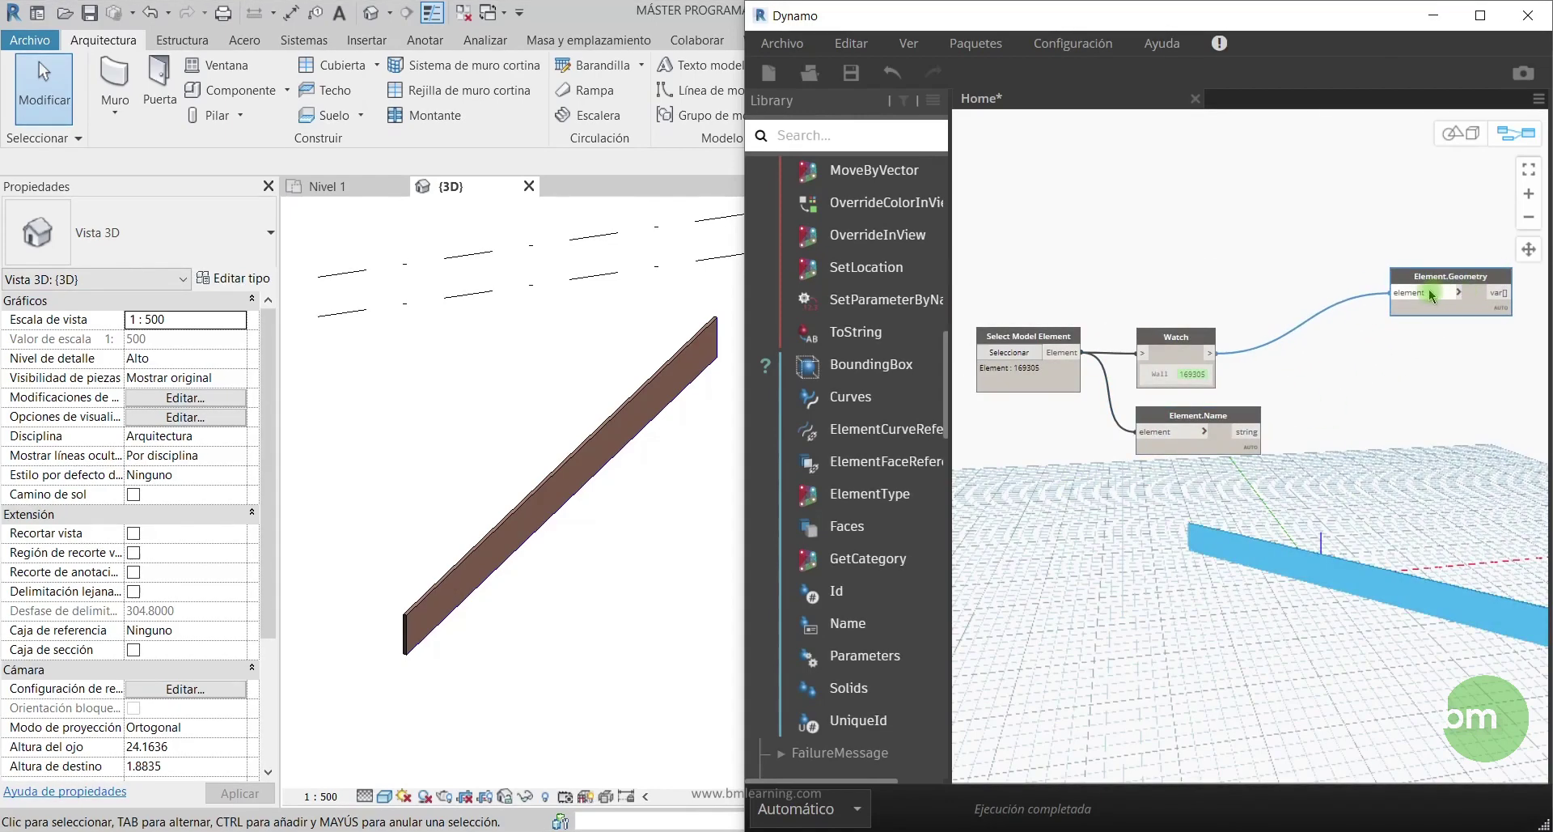
pyautogui.moveTo(1393, 292); pyautogui.dragTo(1269, 291)
pyautogui.click(1262, 293)
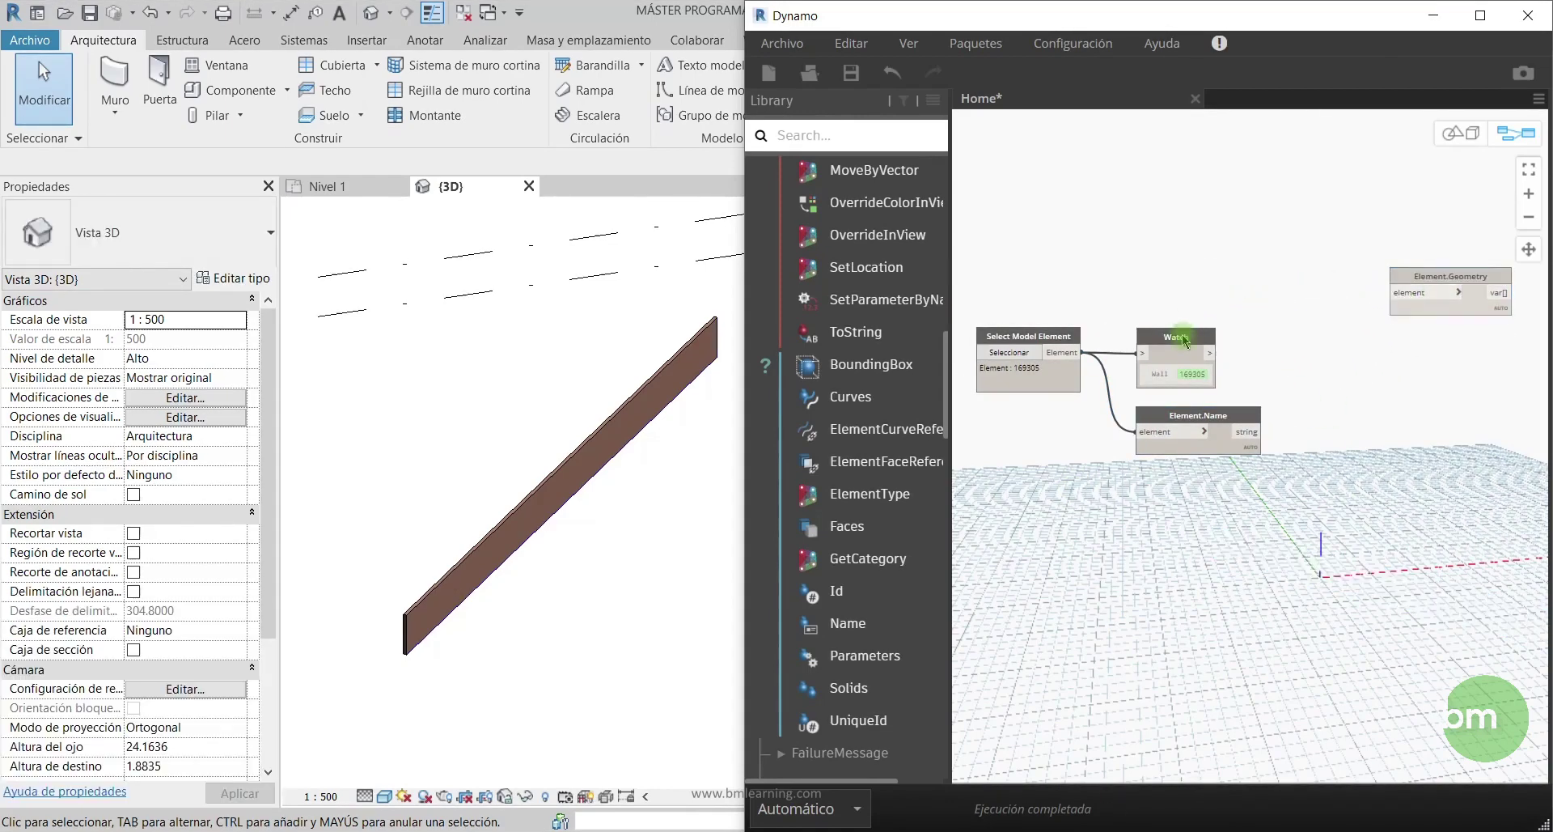
pyautogui.moveTo(1149, 360); pyautogui.dragTo(1363, 399)
pyautogui.click(1261, 431)
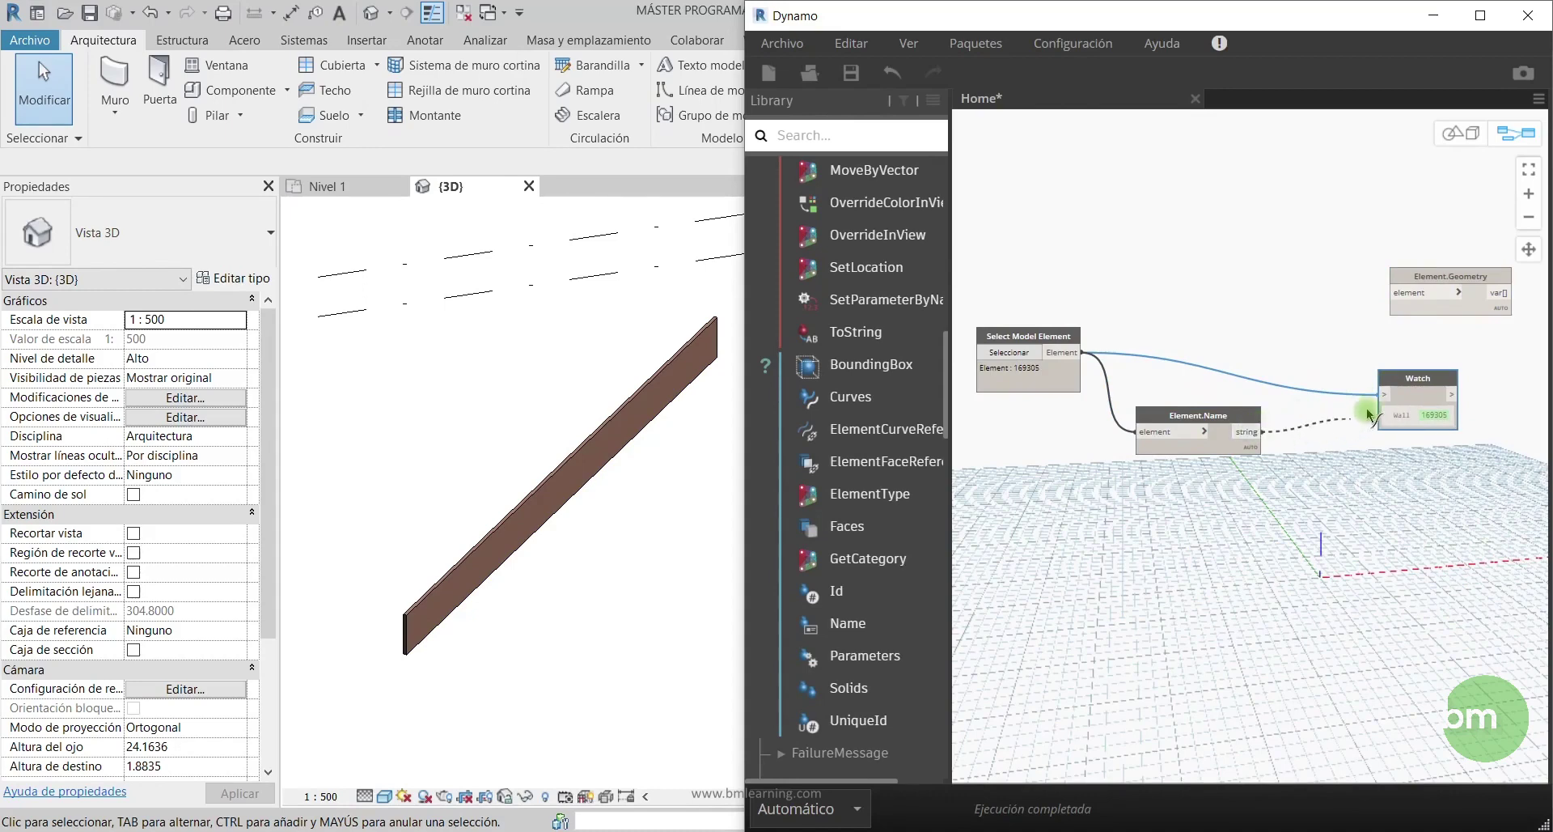
pyautogui.click(1385, 397)
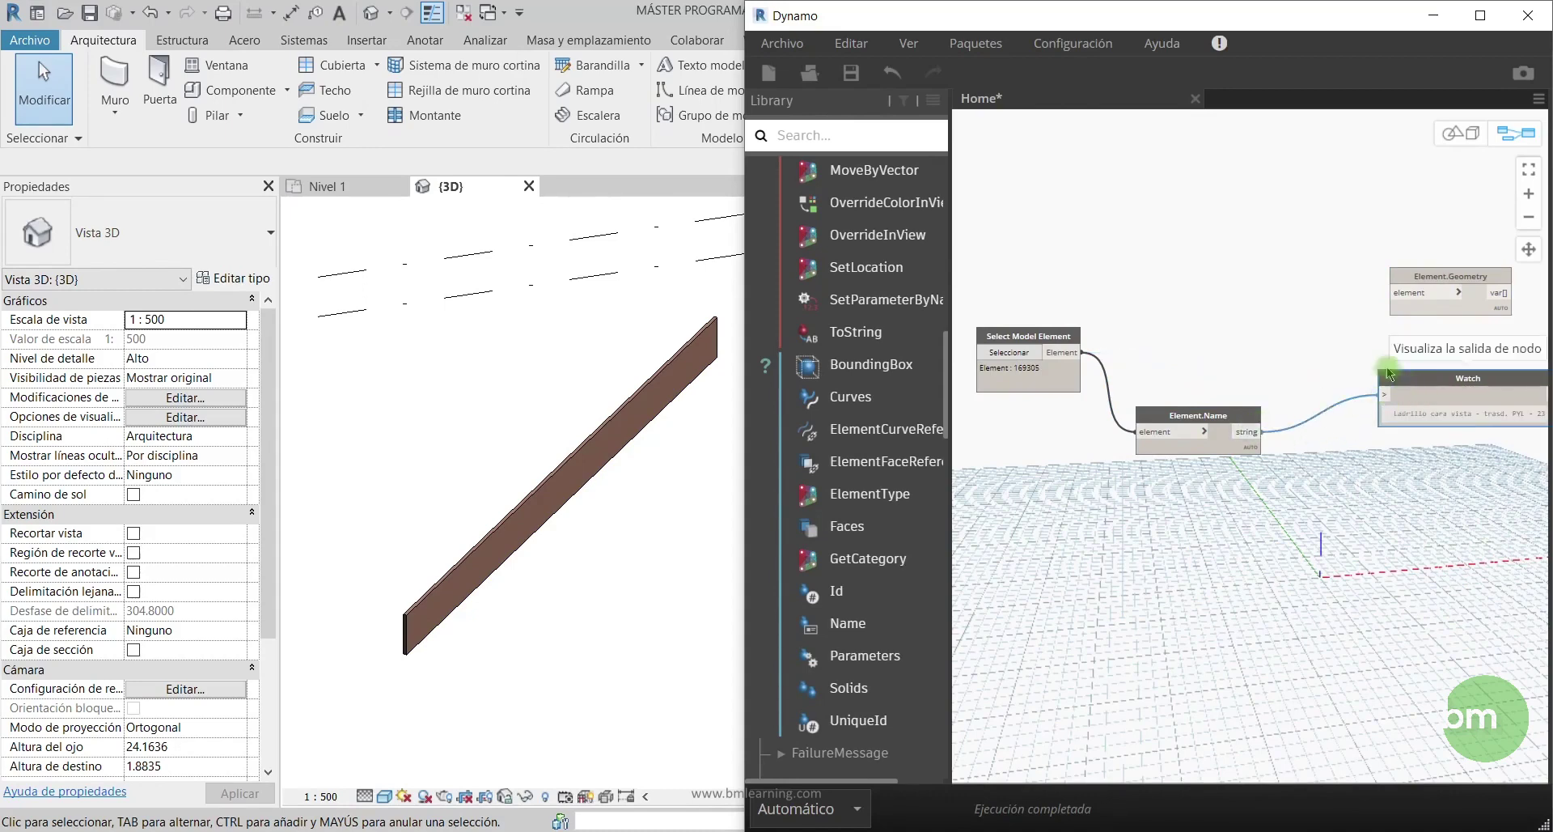
pyautogui.moveTo(1421, 395); pyautogui.dragTo(1167, 310)
pyautogui.scroll(2, 1168, 316)
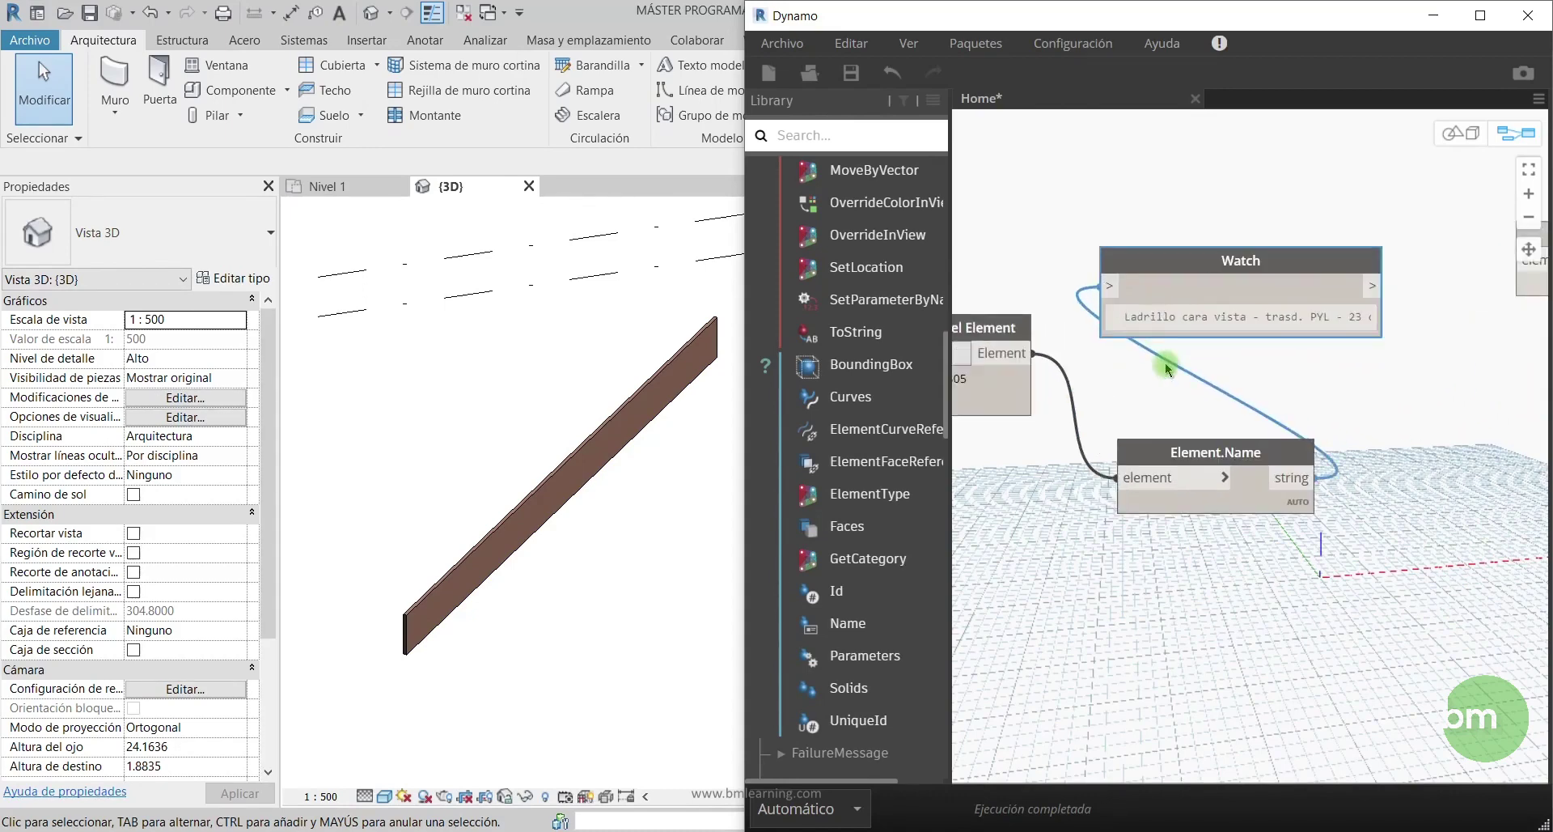
pyautogui.scroll(2, 1166, 340)
pyautogui.scroll(2, 1163, 364)
pyautogui.scroll(-1, 1120, 359)
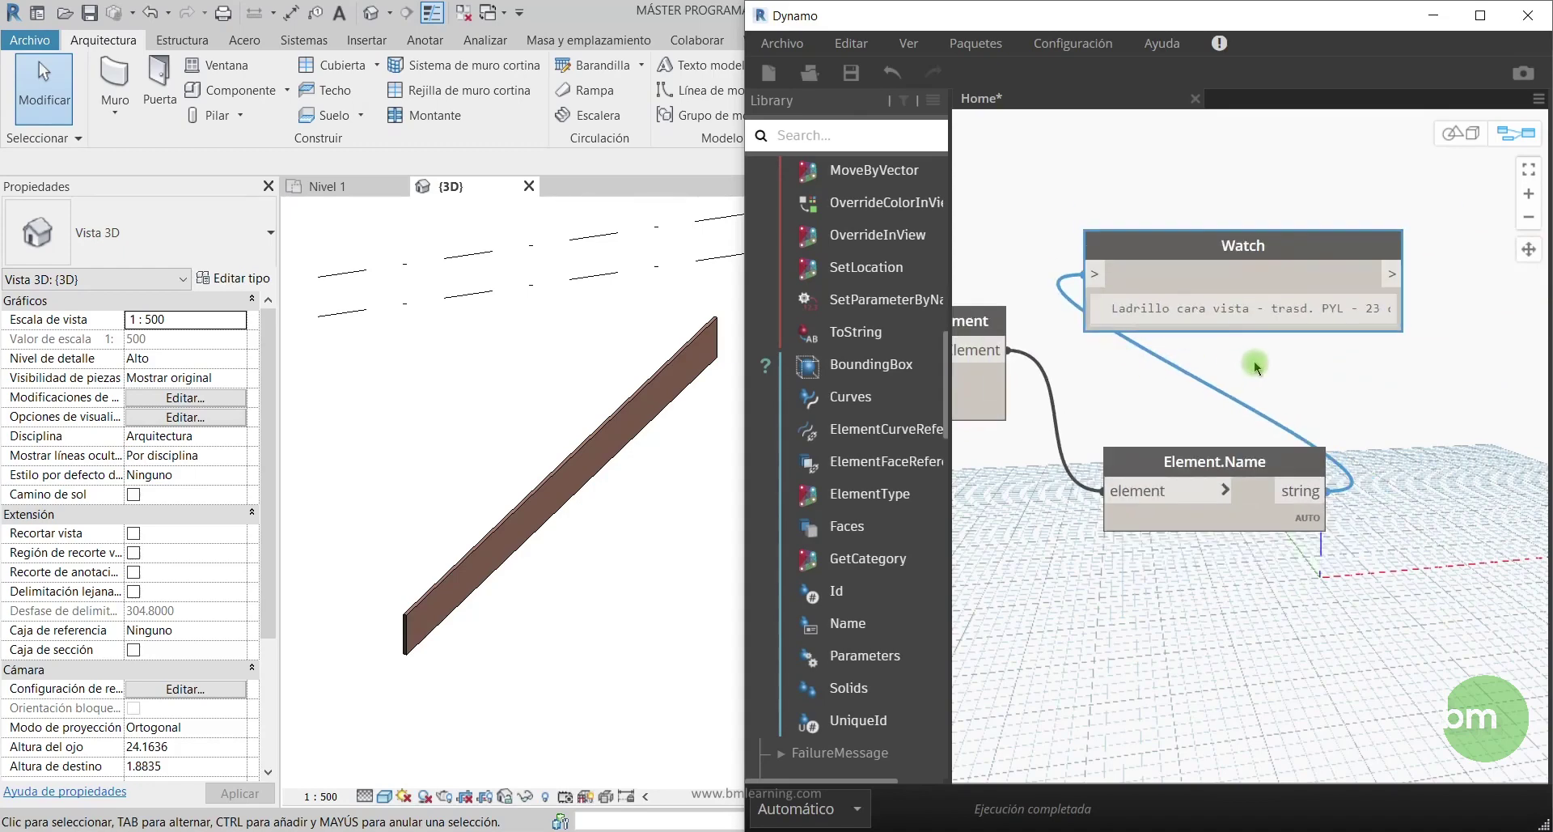
pyautogui.moveTo(1234, 332); pyautogui.dragTo(1283, 332)
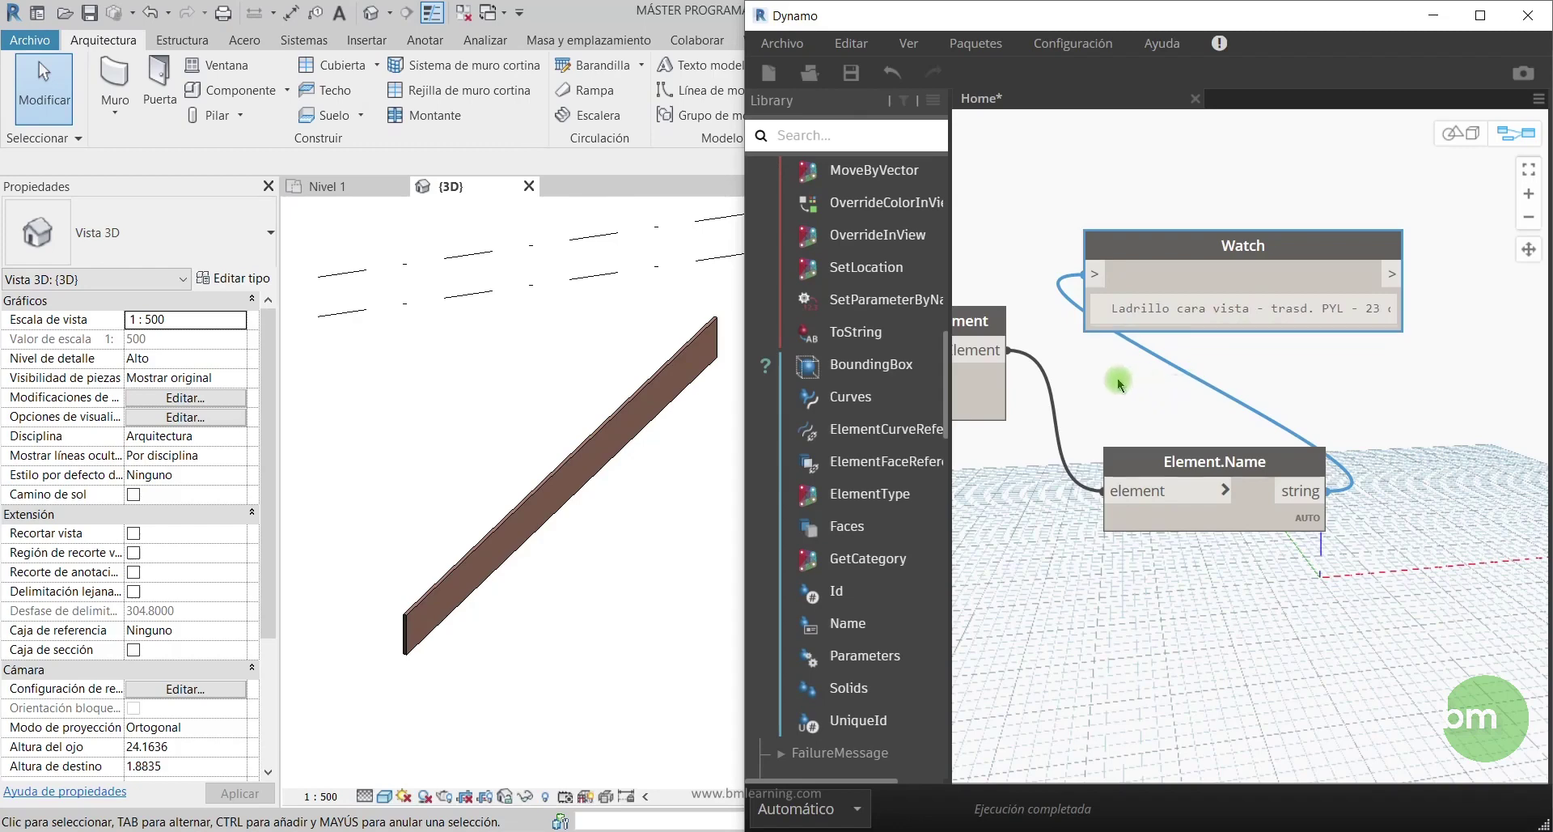
pyautogui.scroll(-3, 1120, 384)
pyautogui.scroll(1, 1392, 295)
# Delete the Element.Geometry node and add an Element.Id node to the graph
pyautogui.rightClick(1394, 291)
pyautogui.click(1327, 302)
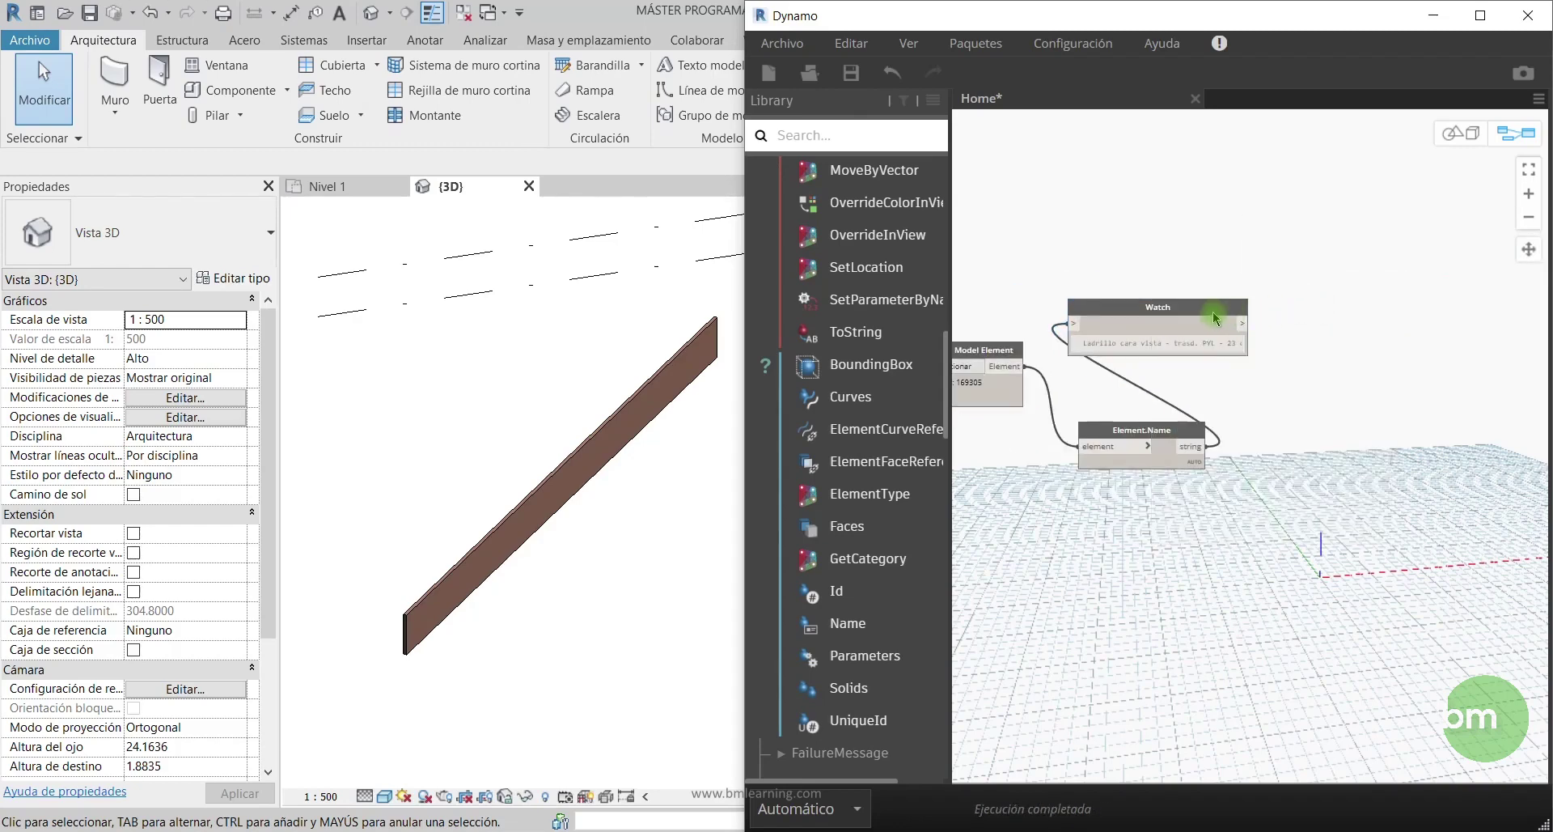
pyautogui.moveTo(1214, 314); pyautogui.dragTo(1416, 287)
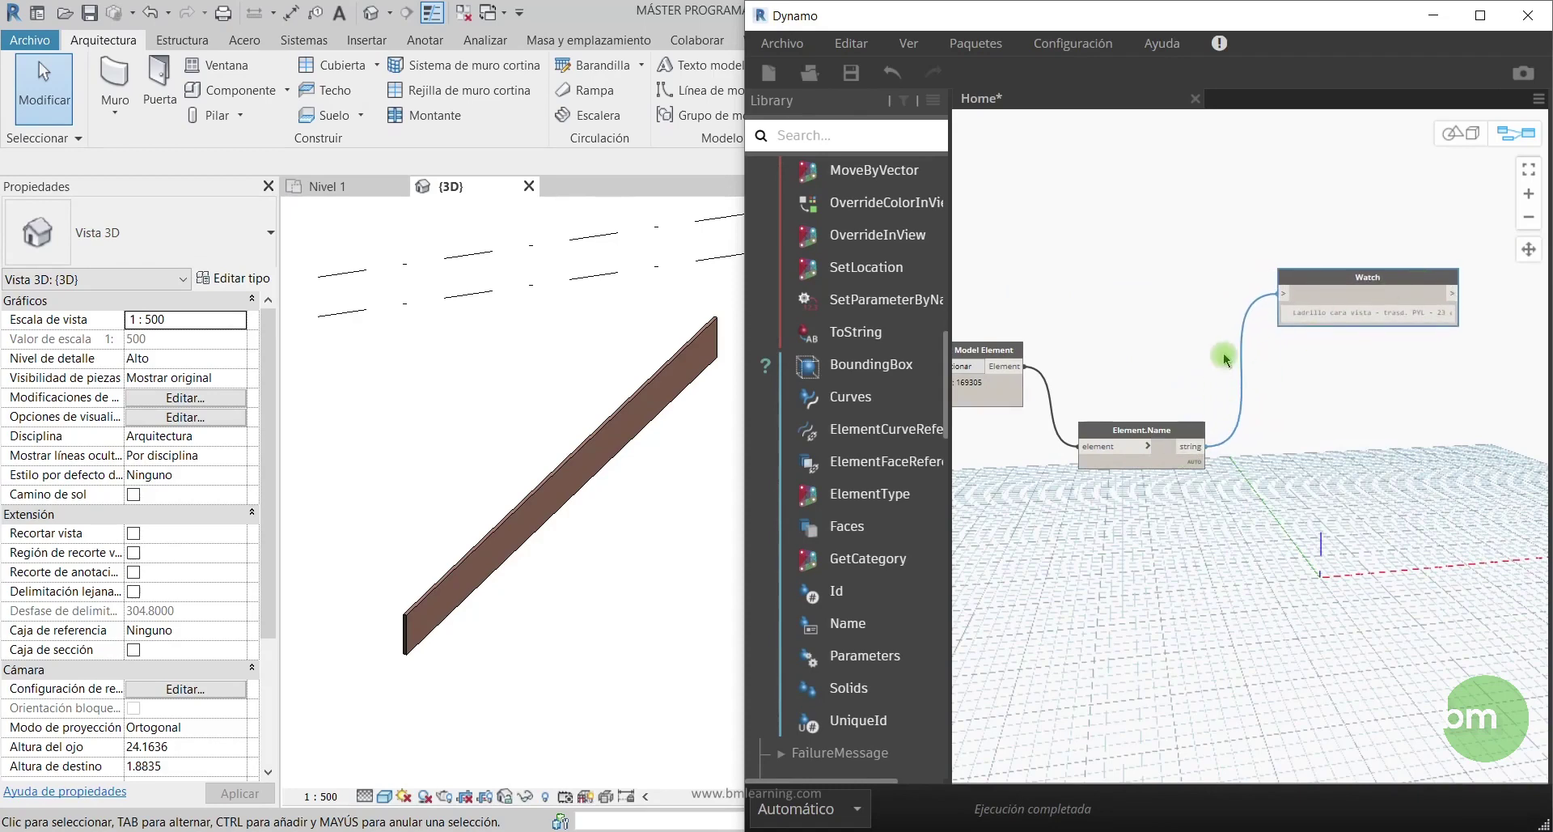
pyautogui.scroll(-1, 1218, 361)
pyautogui.scroll(1, 1061, 537)
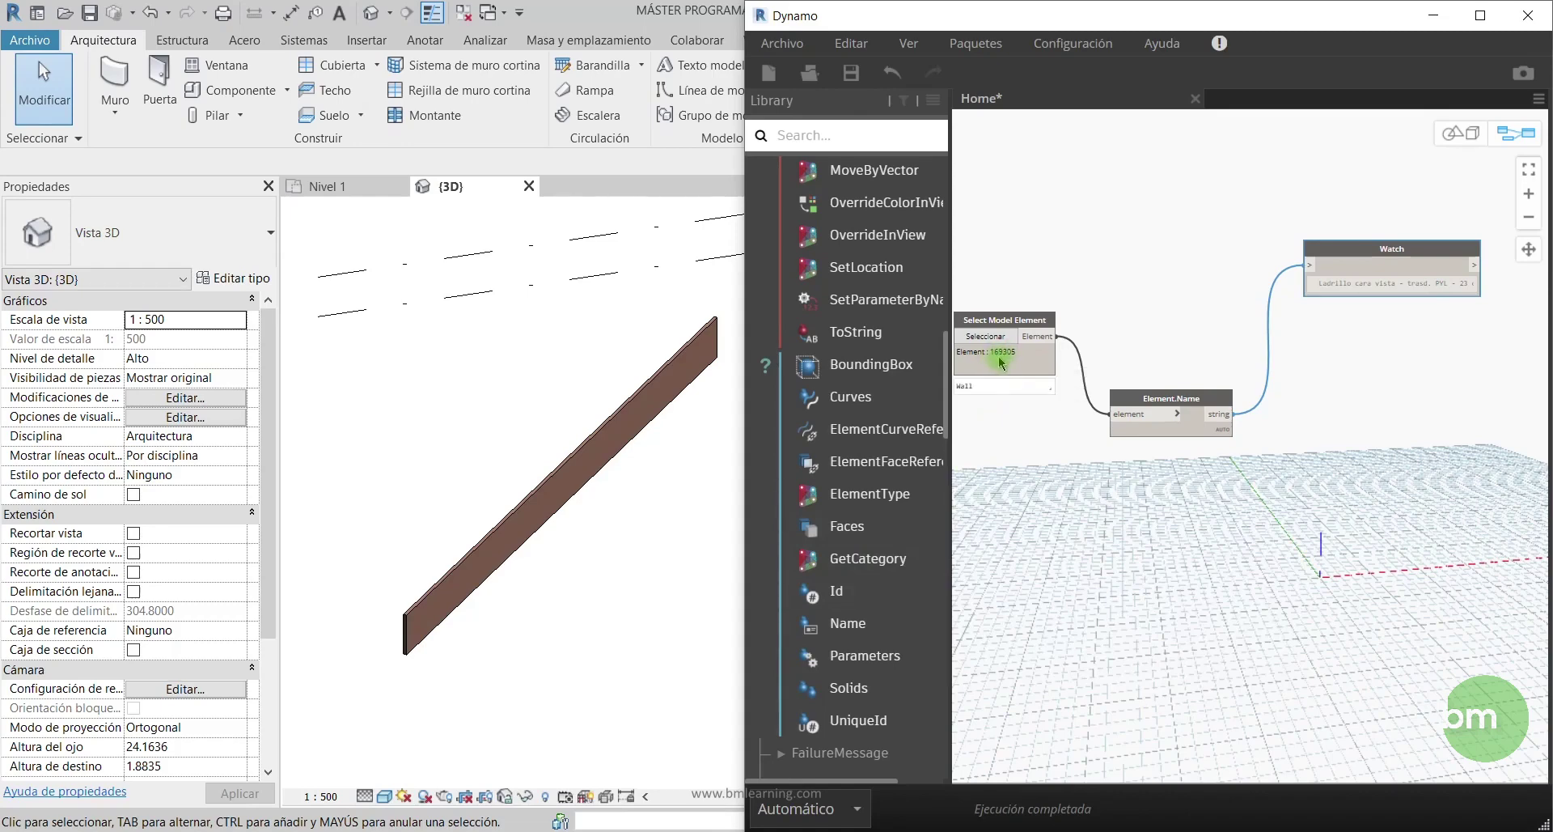
pyautogui.click(841, 596)
# Place Element.Id below Element.Name, feed it the selected wall, and show id 169305 in Watch
pyautogui.moveTo(1327, 495); pyautogui.dragTo(1168, 459)
pyautogui.scroll(2, 1134, 443)
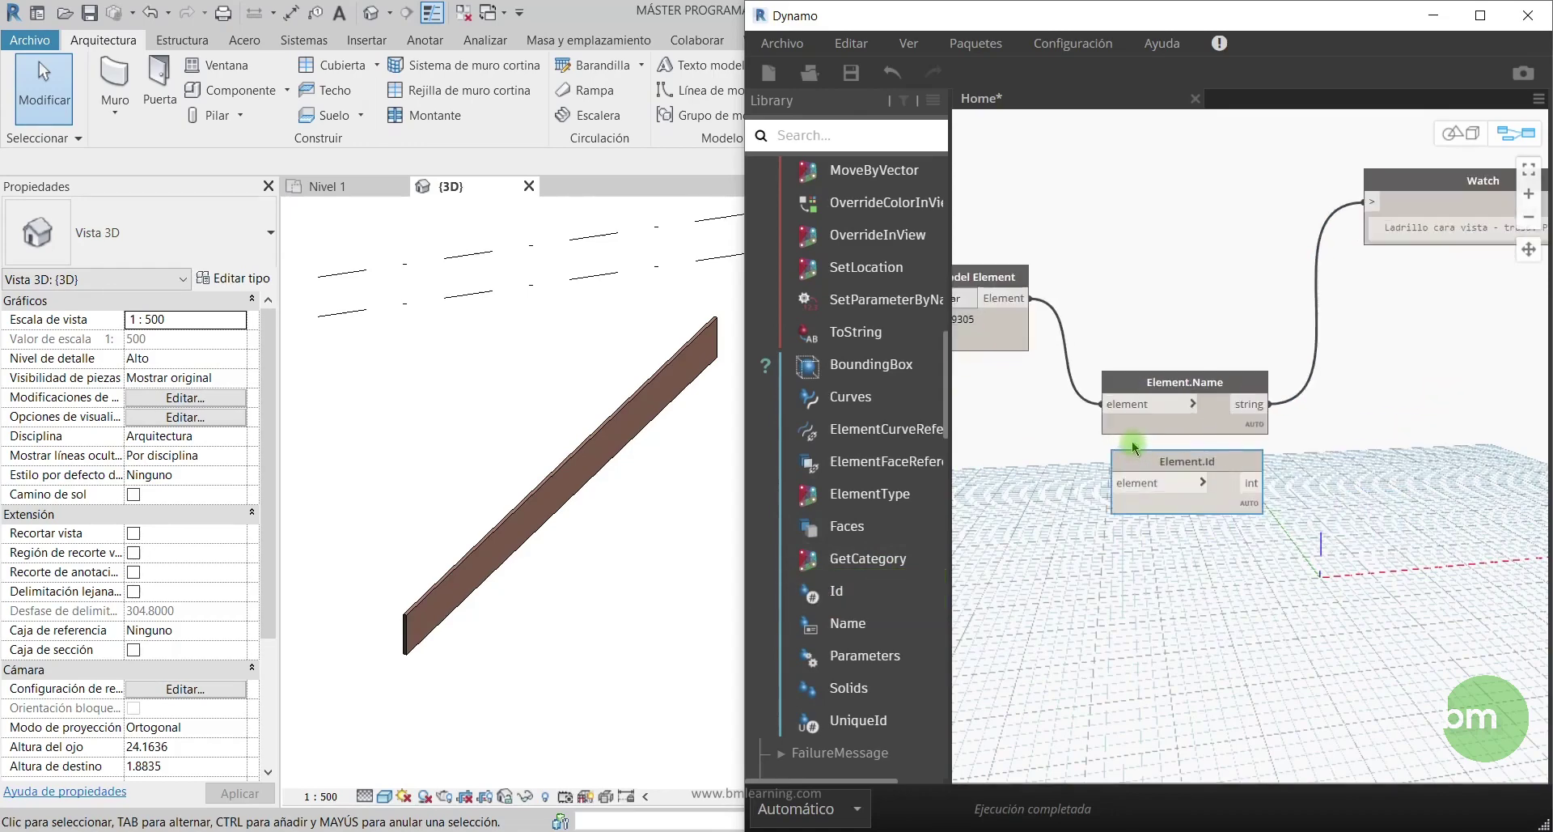
pyautogui.scroll(2, 1133, 443)
pyautogui.moveTo(1014, 276); pyautogui.dragTo(1131, 506)
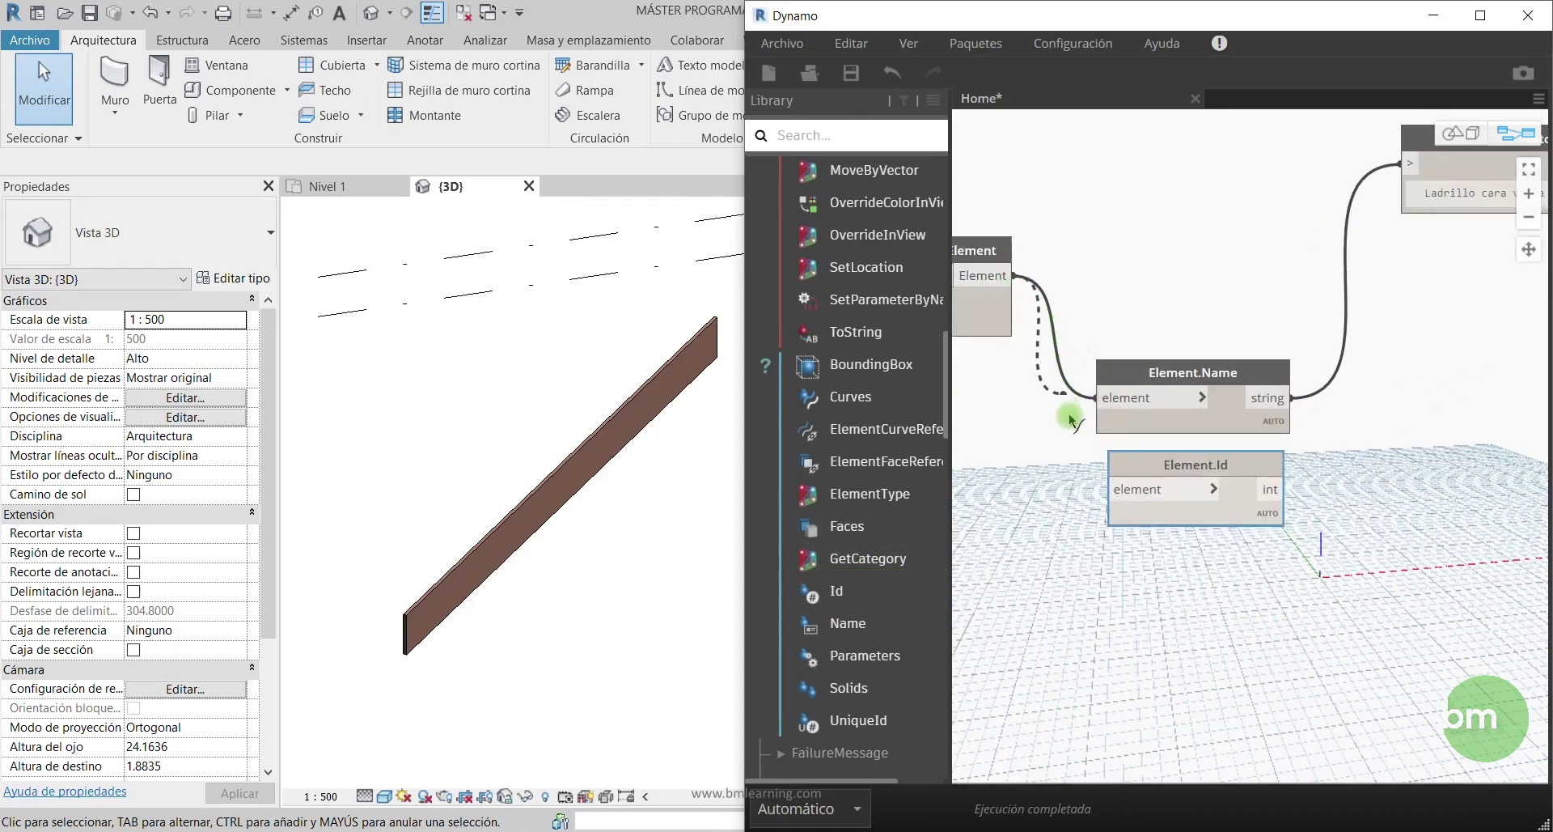
pyautogui.click(1141, 495)
pyautogui.scroll(-2, 1295, 623)
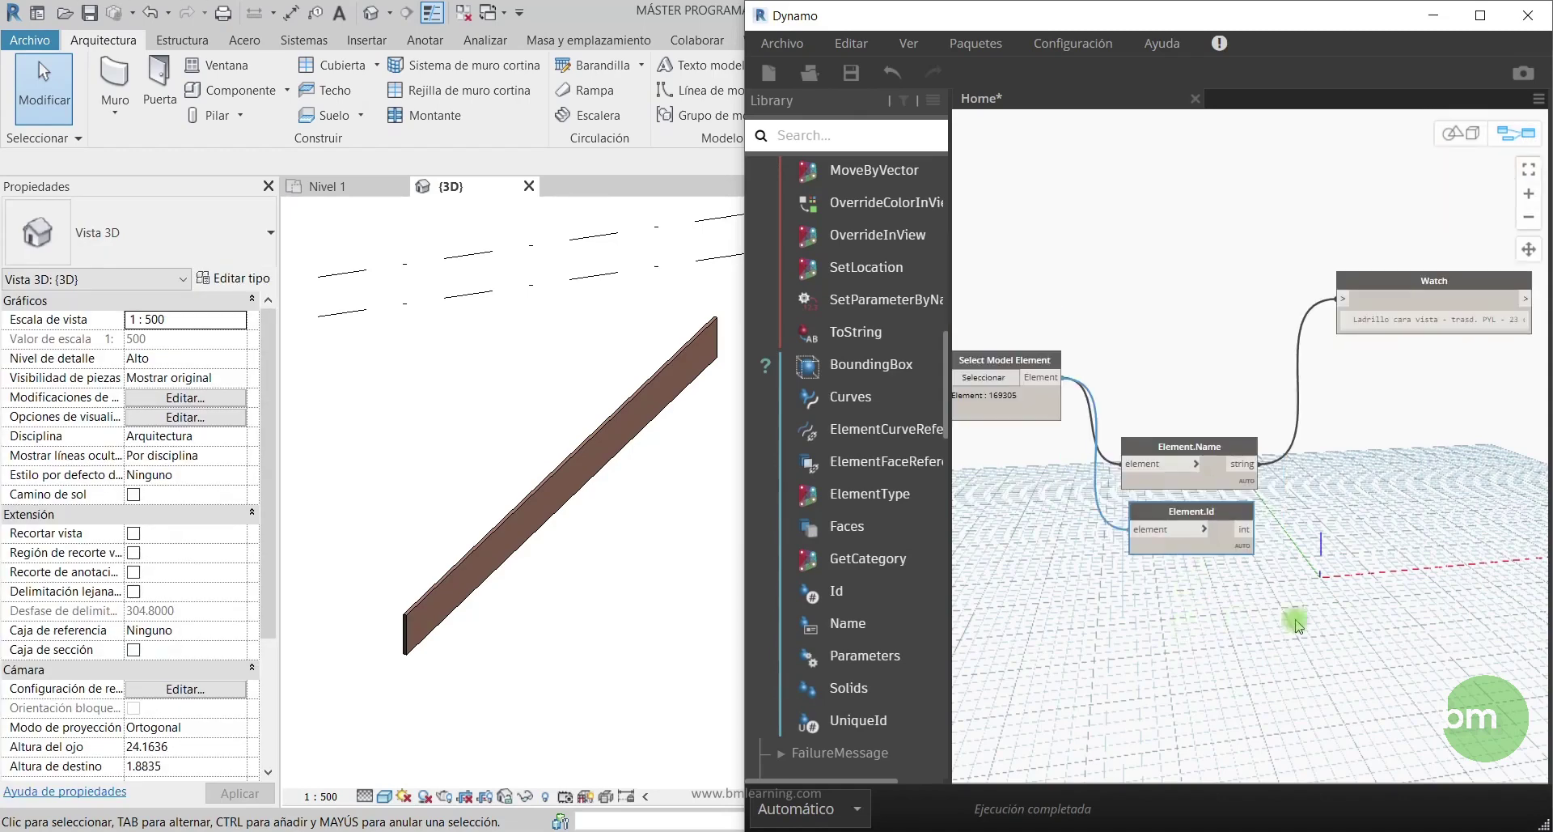
pyautogui.scroll(1, 1351, 595)
pyautogui.moveTo(1191, 534)
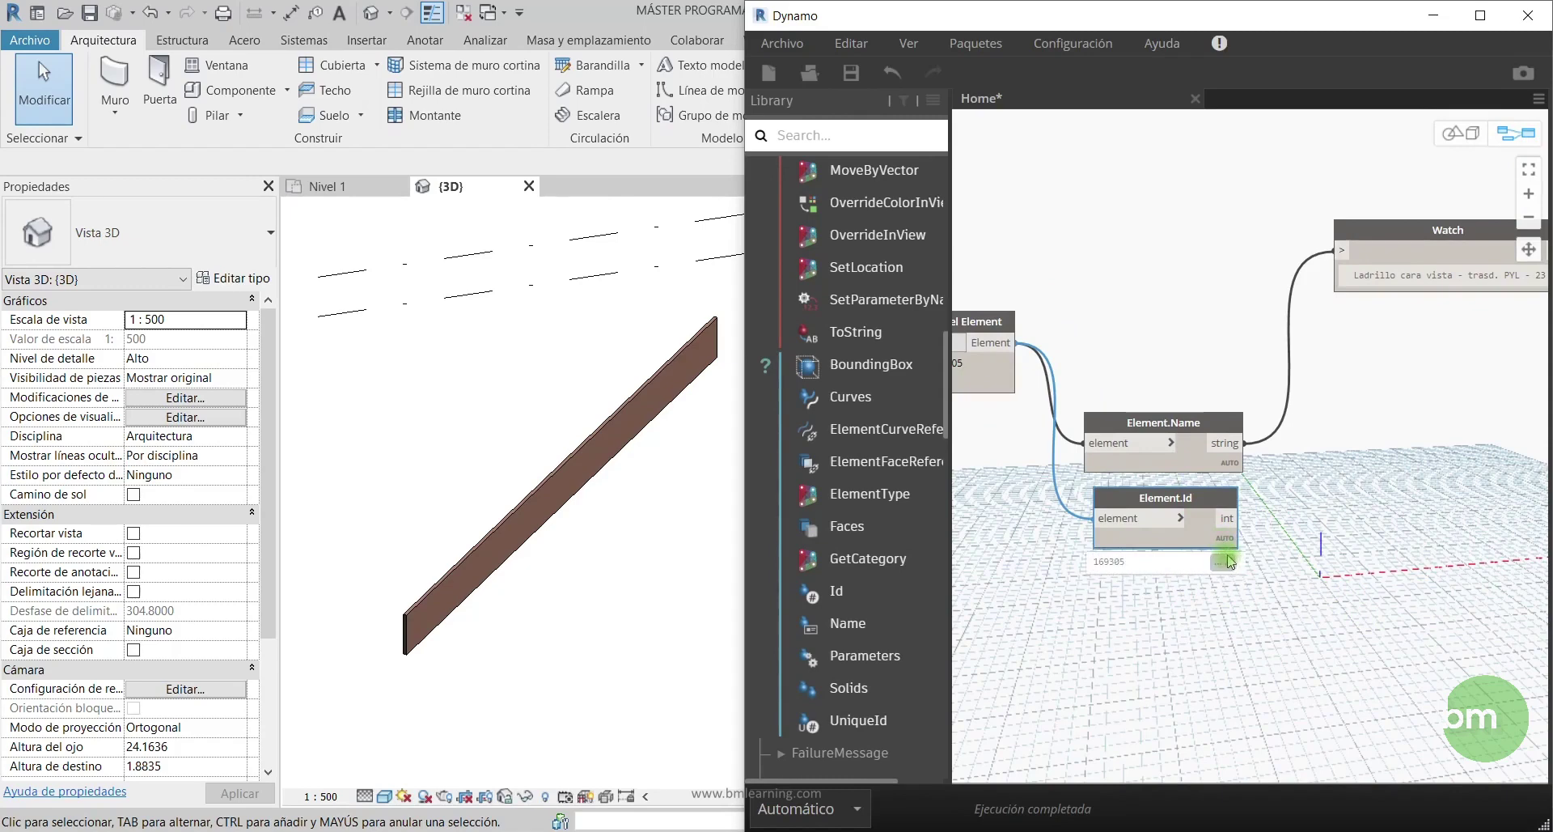
pyautogui.moveTo(1229, 519); pyautogui.dragTo(1348, 256)
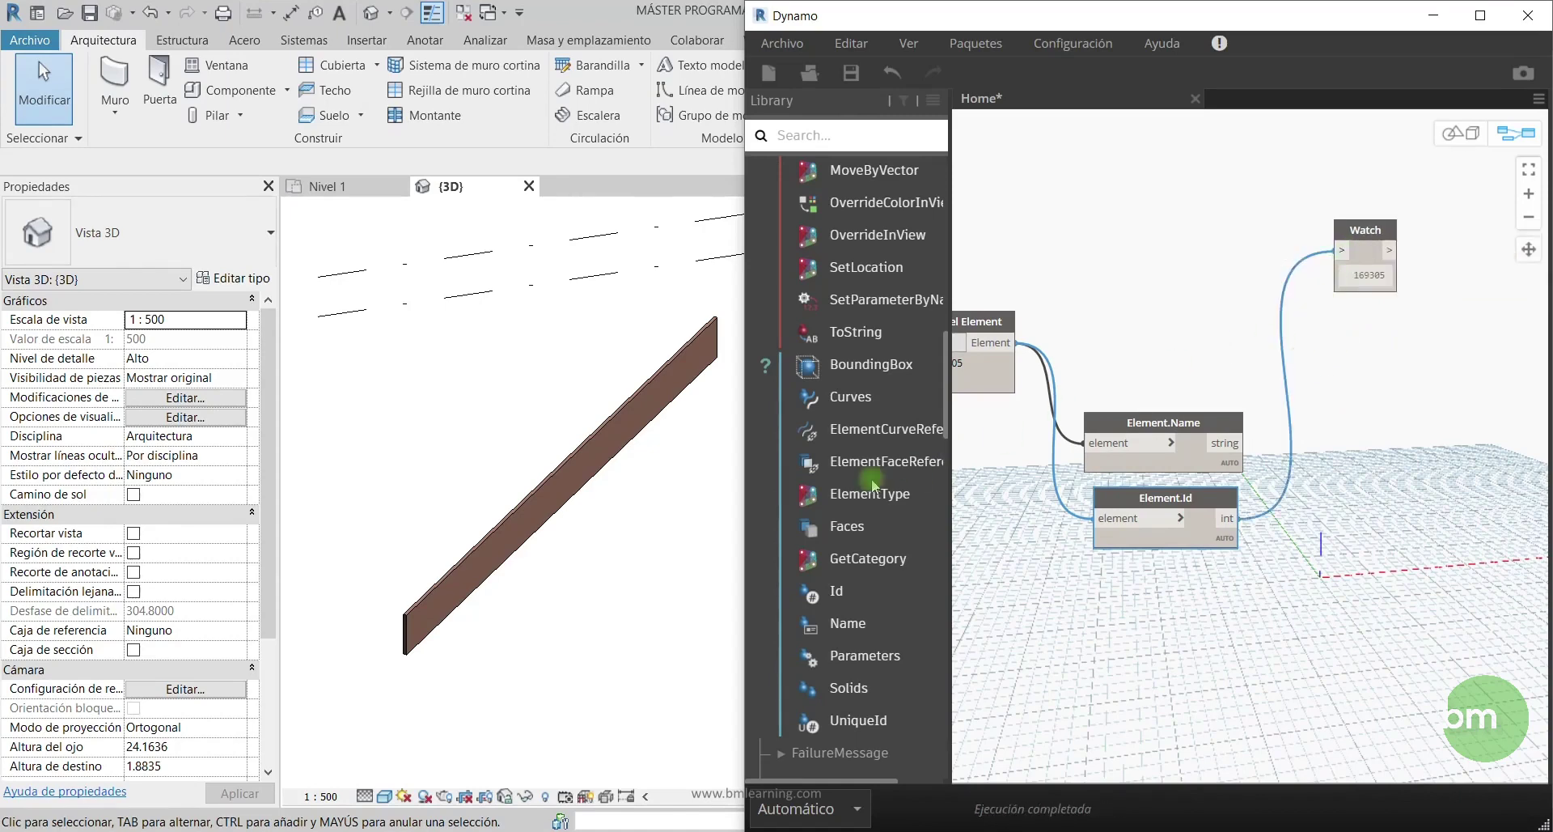
pyautogui.scroll(-2, 1365, 450)
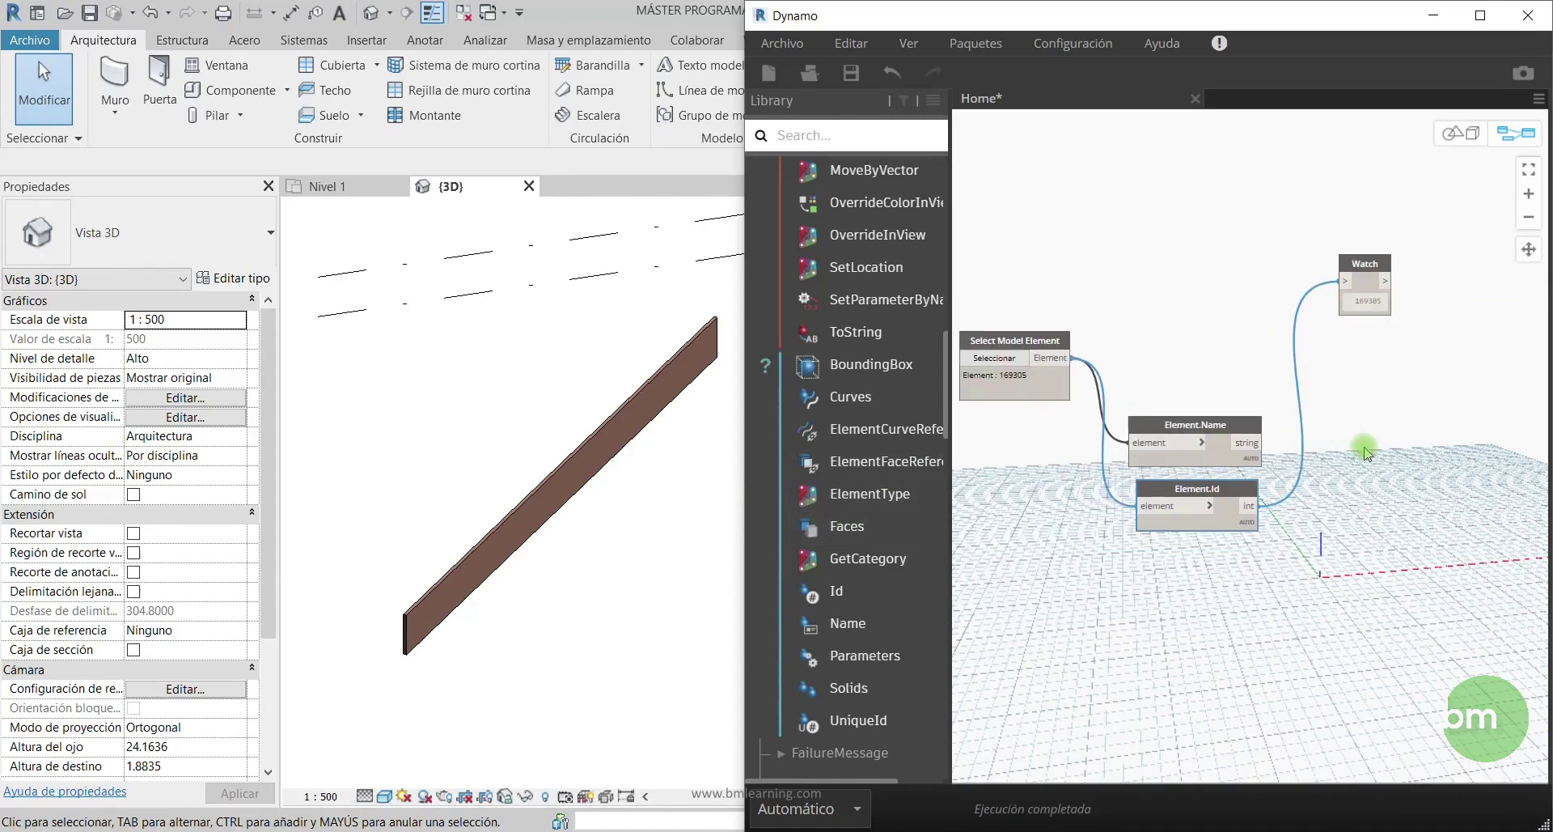
pyautogui.scroll(-1, 1137, 522)
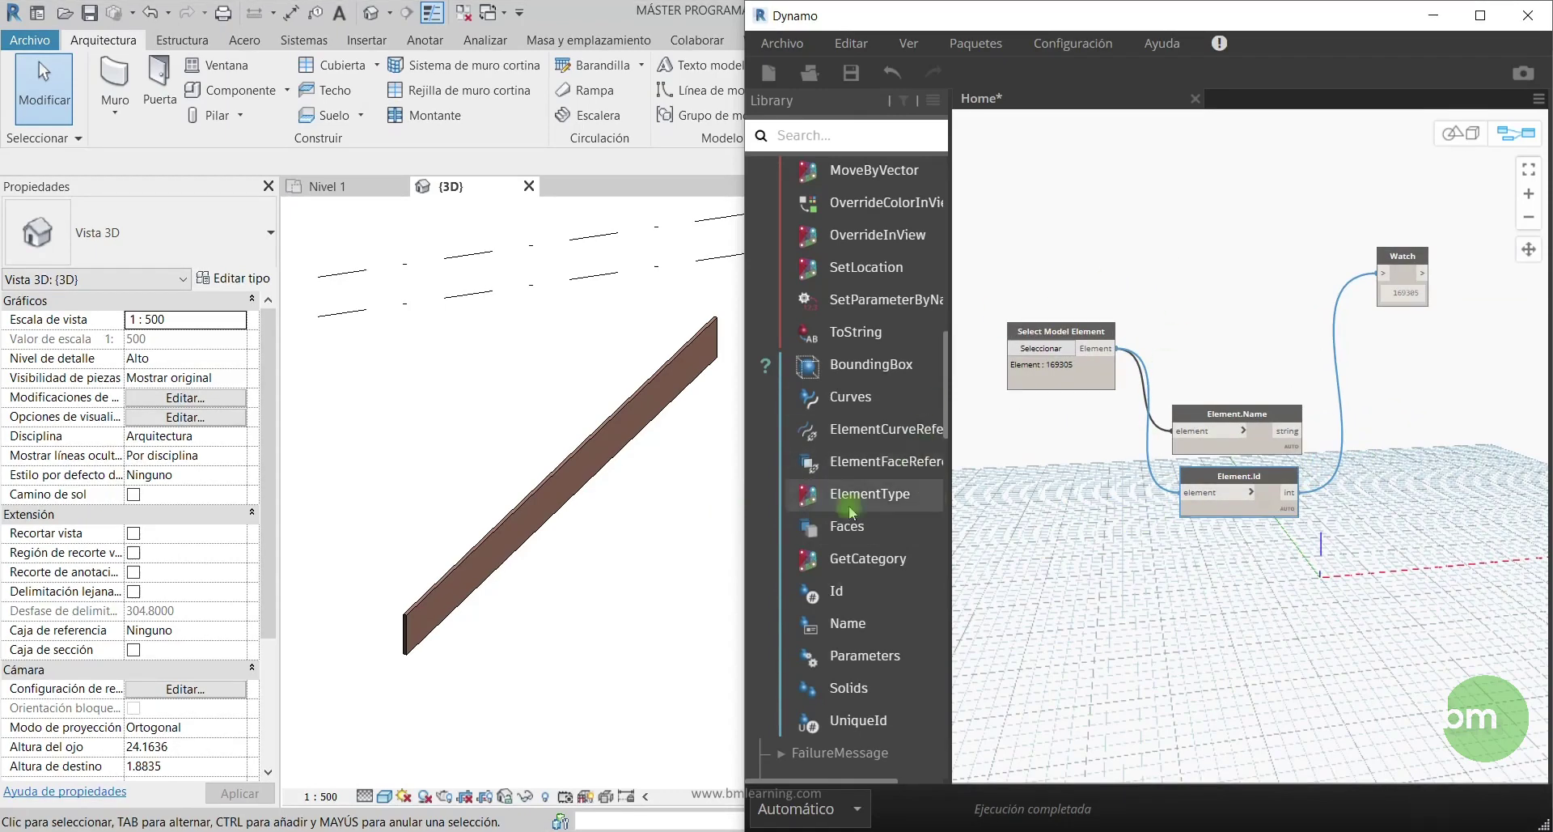
# Place Element.Parameters beside Element.Id and feed it the wall to list its 32 parameters
pyautogui.click(858, 657)
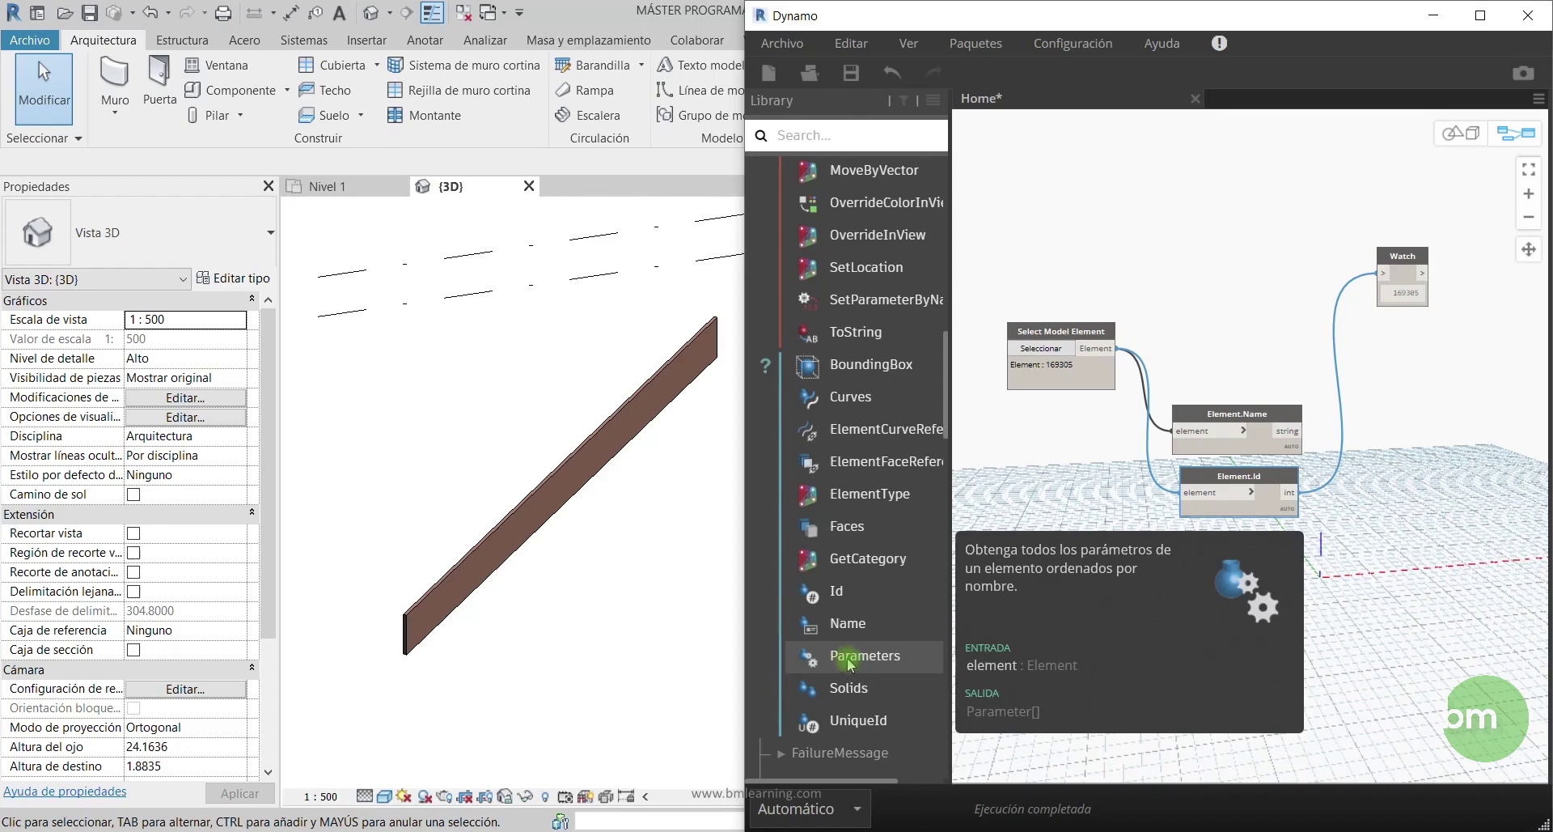
pyautogui.click(850, 664)
pyautogui.moveTo(1388, 514)
pyautogui.mouseDown()
pyautogui.moveTo(1382, 427)
pyautogui.moveTo(1428, 357)
pyautogui.mouseUp()
pyautogui.scroll(3, 1517, 408)
pyautogui.scroll(-2, 1424, 445)
pyautogui.scroll(-1, 1398, 464)
pyautogui.scroll(-1, 1162, 361)
pyautogui.moveTo(1002, 351); pyautogui.dragTo(1279, 383)
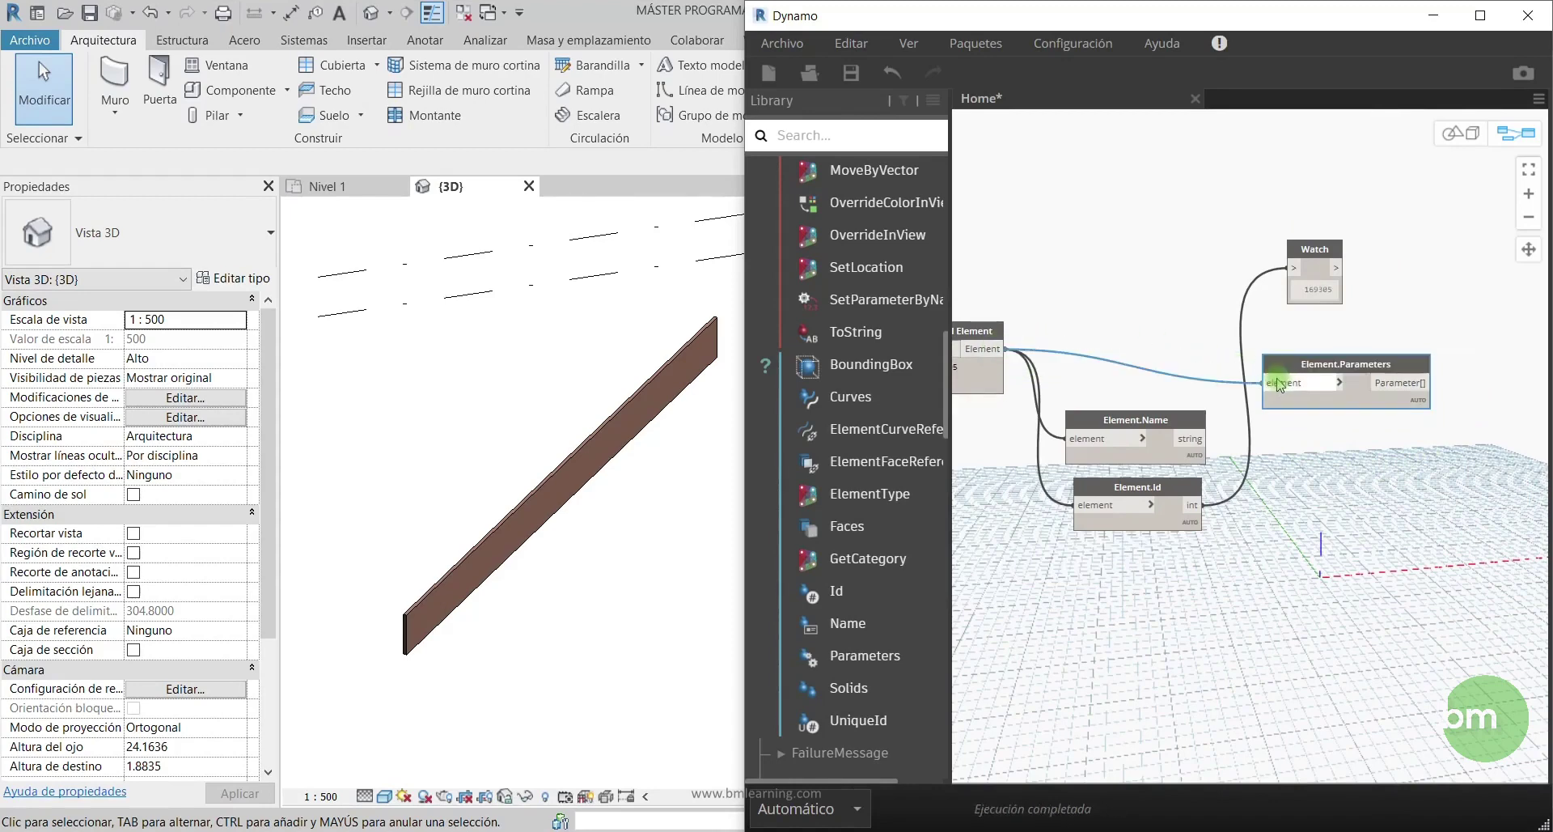
pyautogui.scroll(2, 1465, 443)
pyautogui.moveTo(1303, 419)
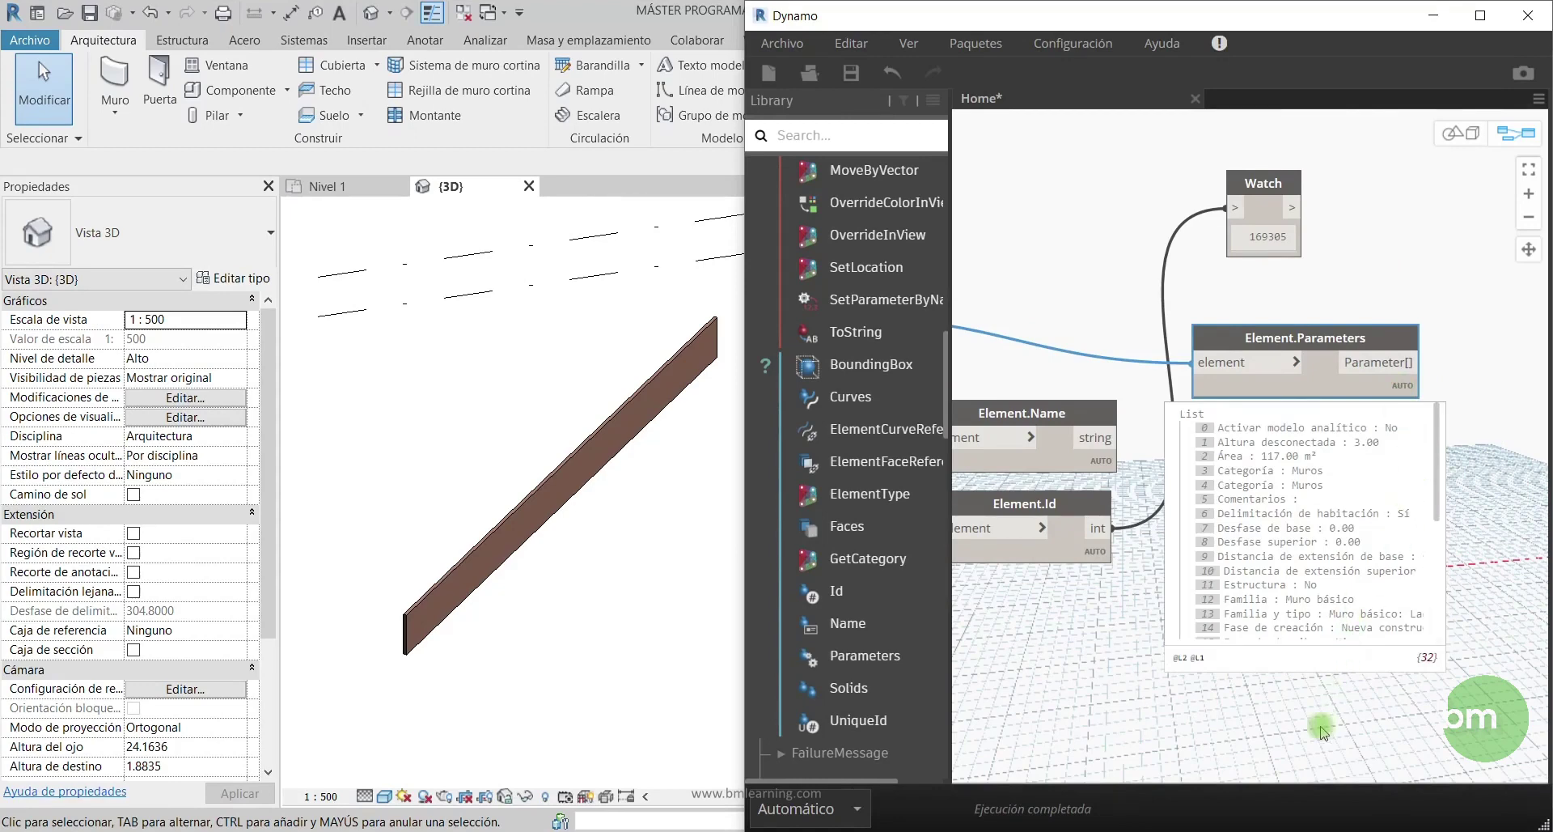
pyautogui.scroll(2, 1343, 659)
pyautogui.scroll(-2, 1213, 485)
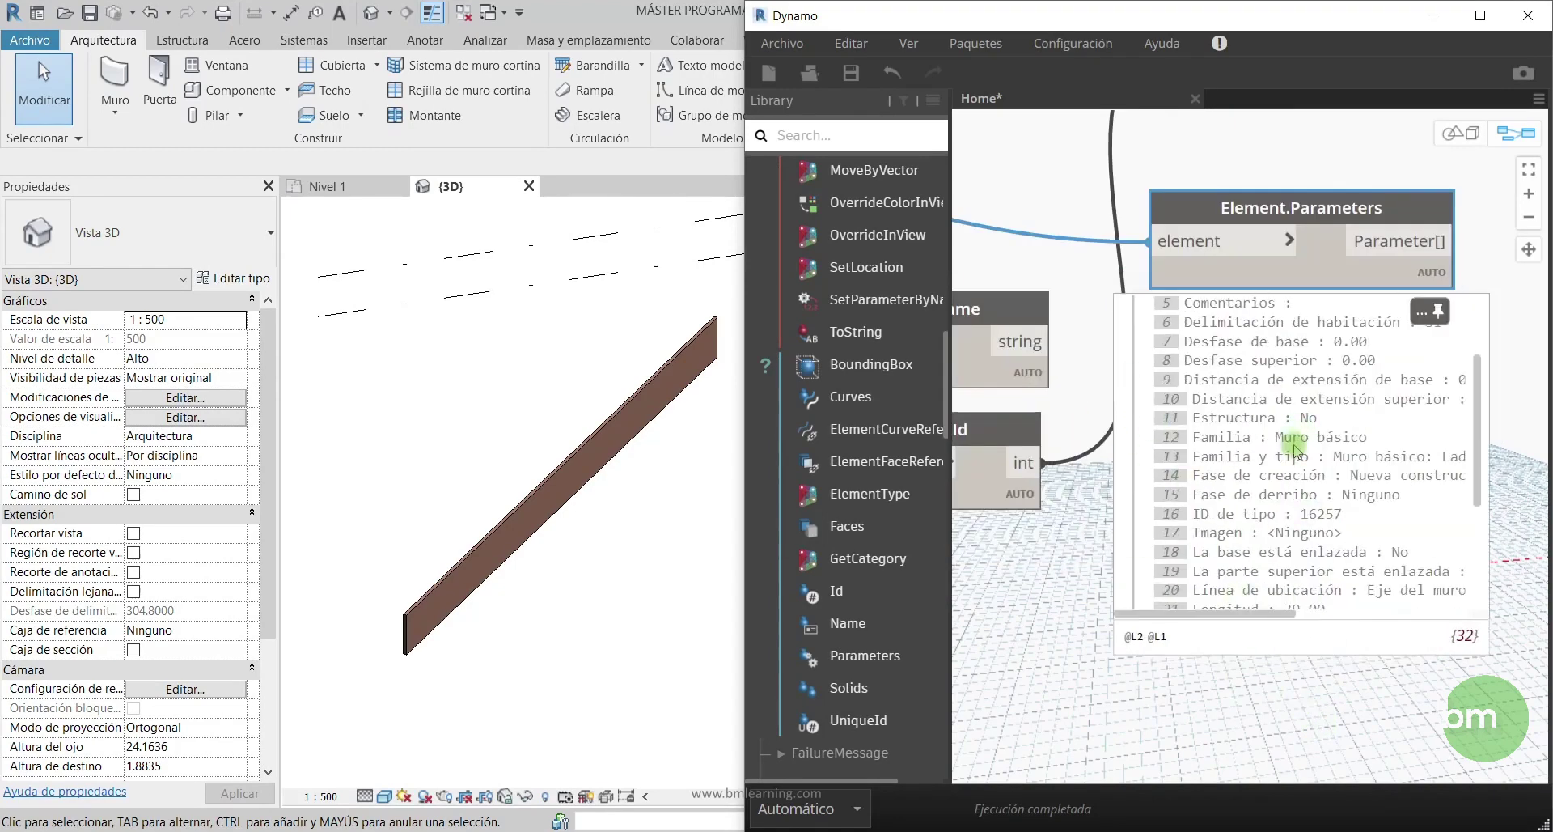
pyautogui.scroll(-2, 1303, 534)
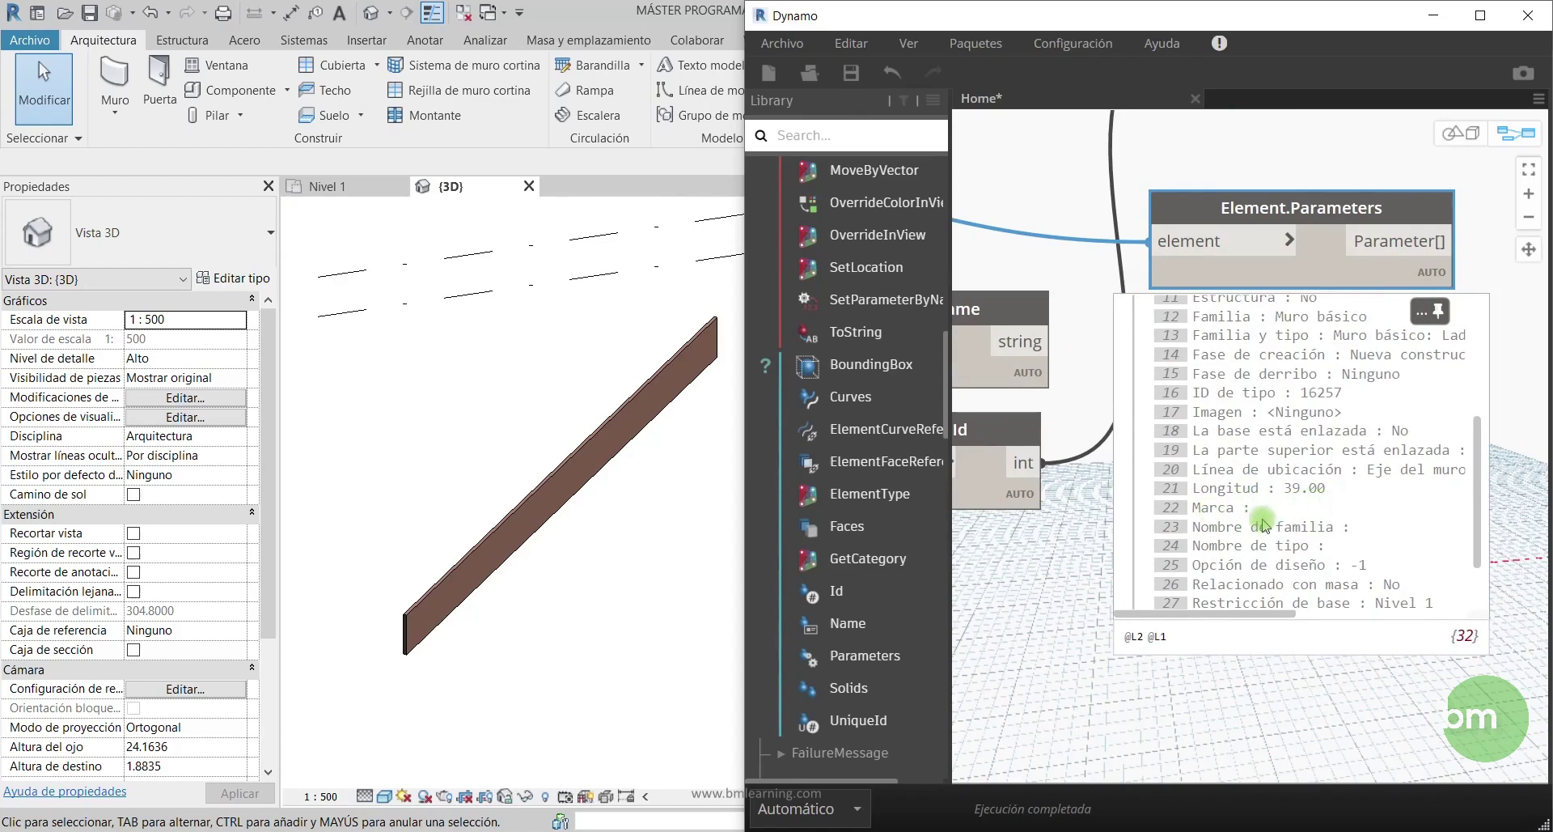
pyautogui.scroll(1, 1294, 482)
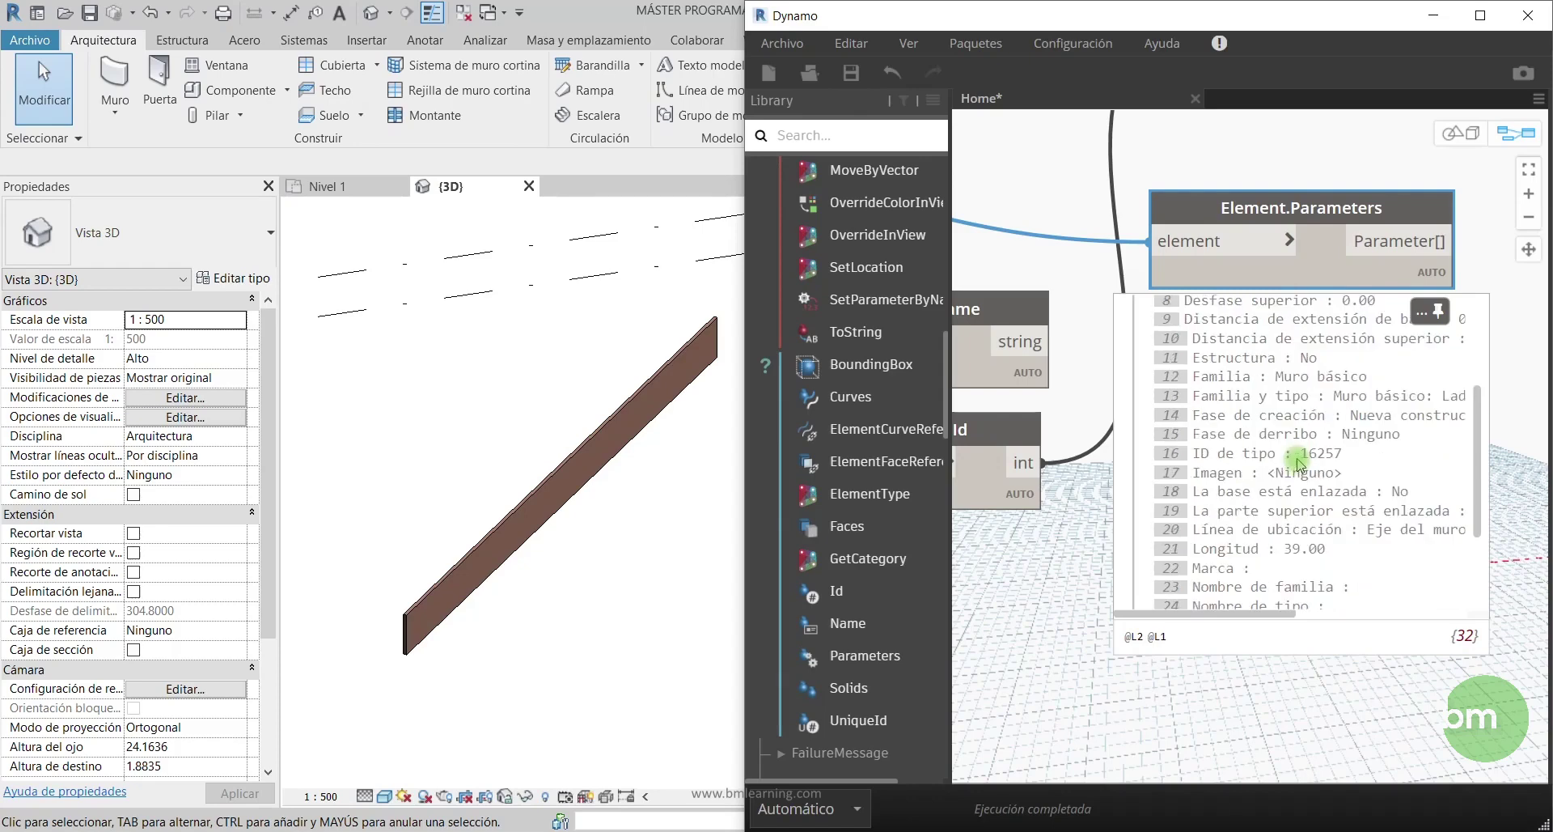
pyautogui.scroll(1, 1295, 465)
pyautogui.scroll(1, 1315, 404)
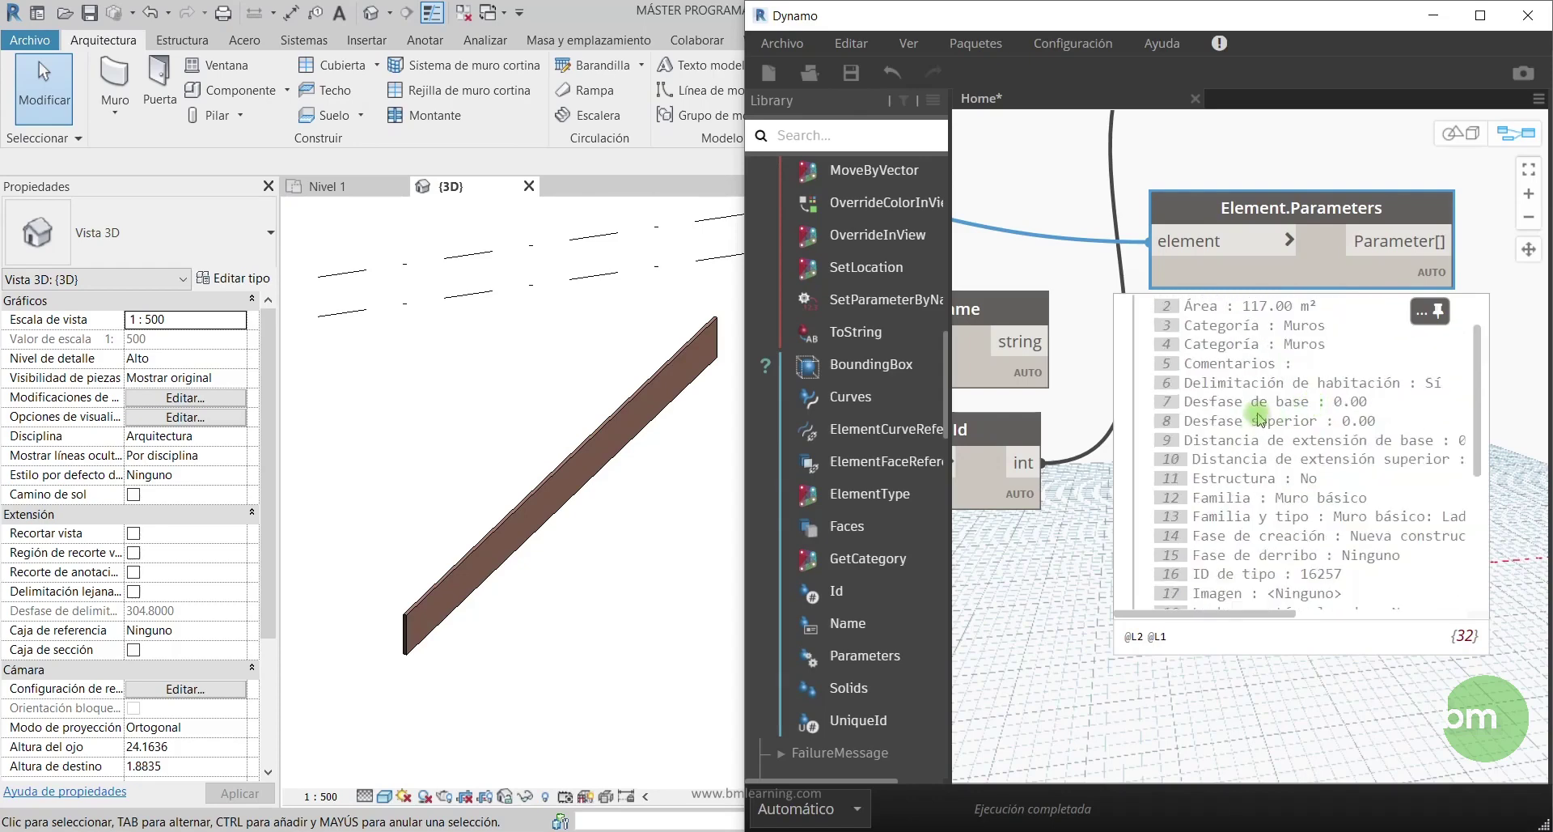
pyautogui.scroll(1, 1294, 396)
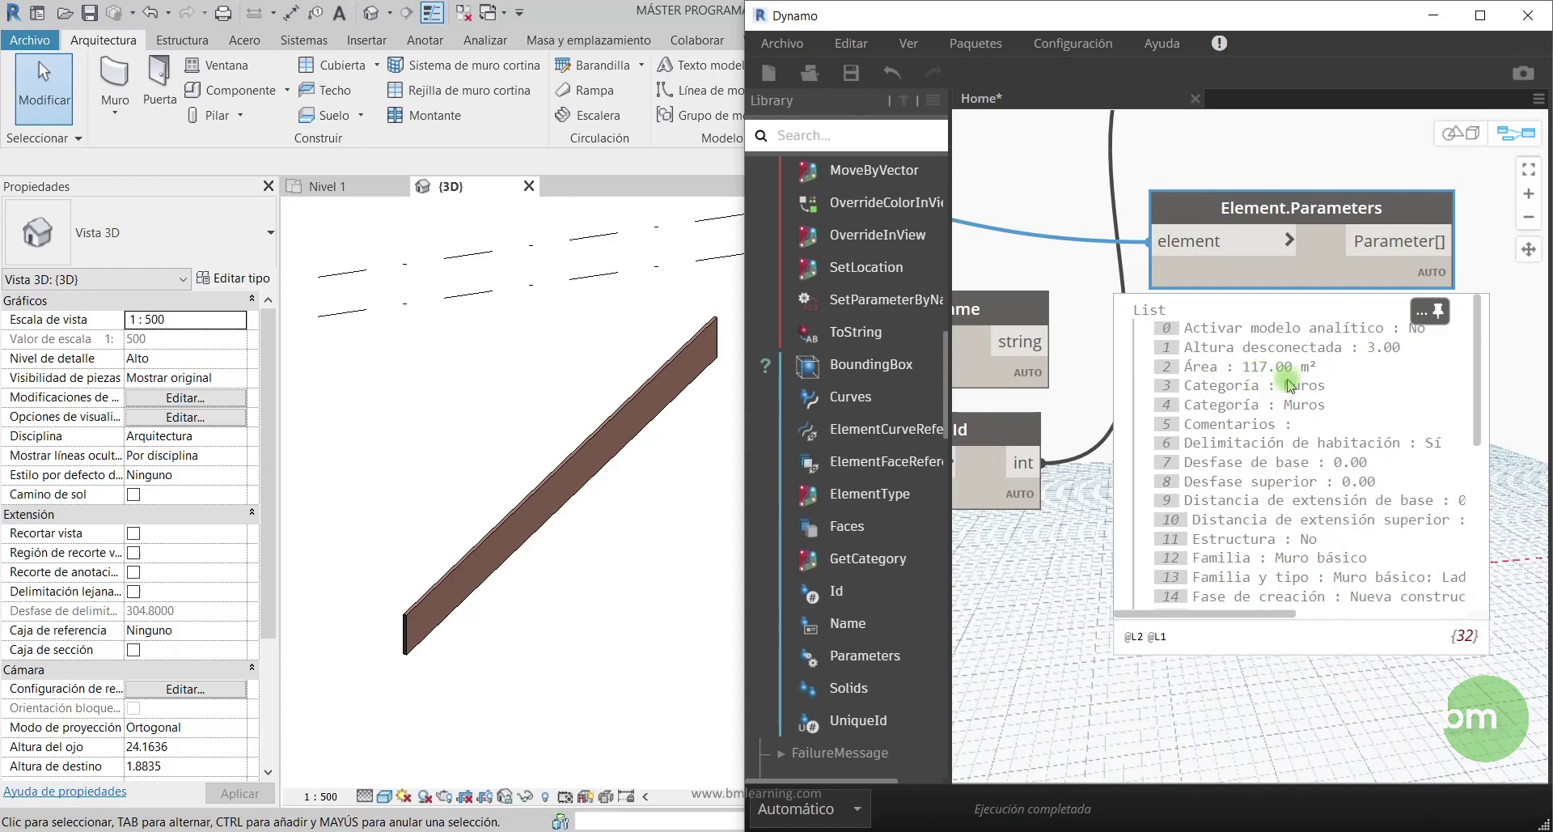
pyautogui.scroll(-1, 1285, 395)
pyautogui.scroll(-1, 1286, 404)
pyautogui.scroll(-2, 1289, 422)
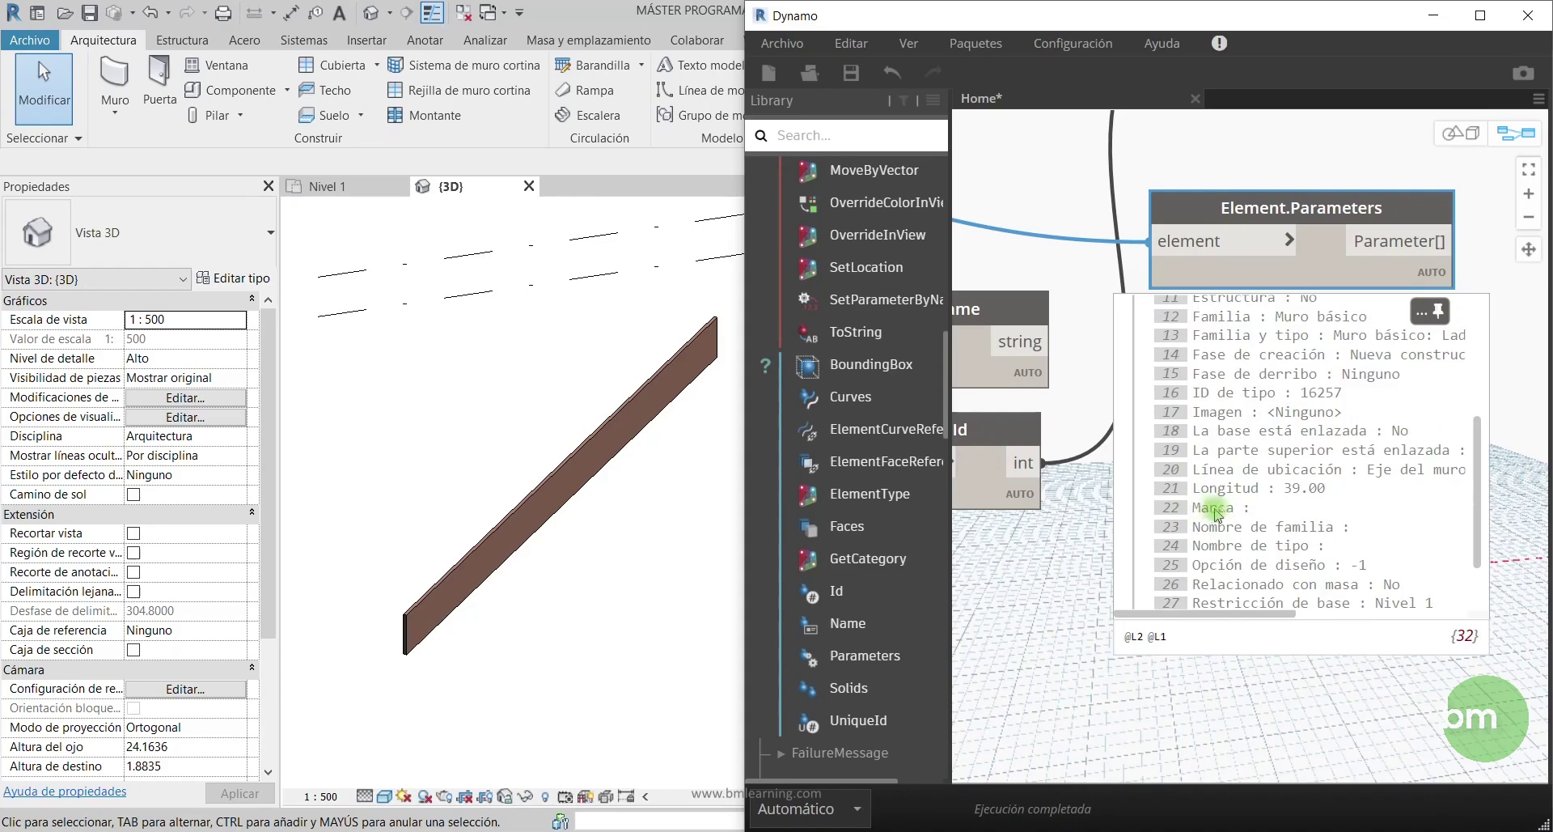
pyautogui.click(638, 518)
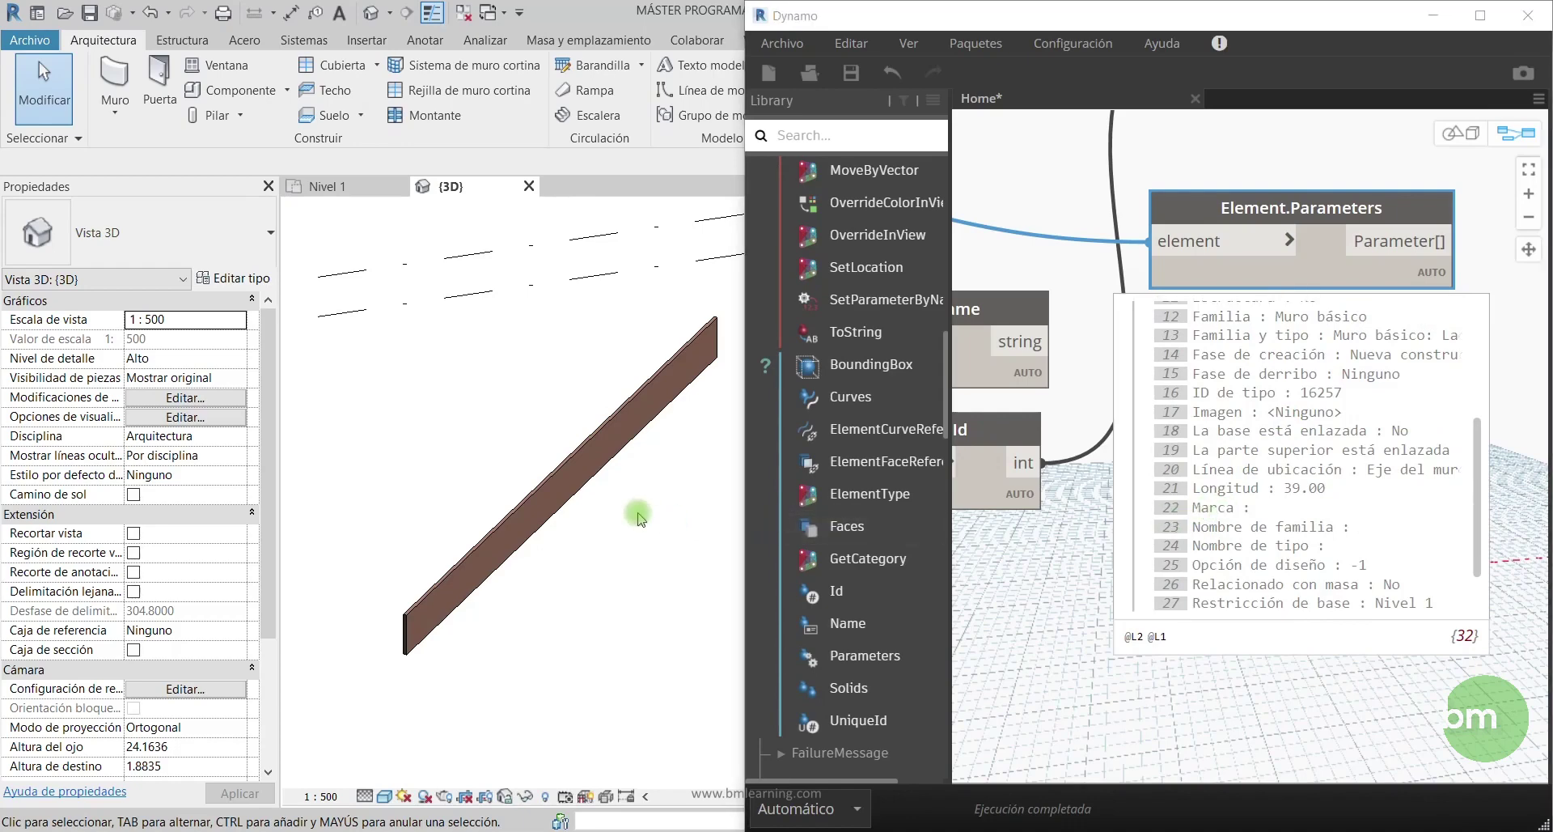
# Select the brown wall in Revit and set its Marca parameter to 'lo'
pyautogui.click(578, 455)
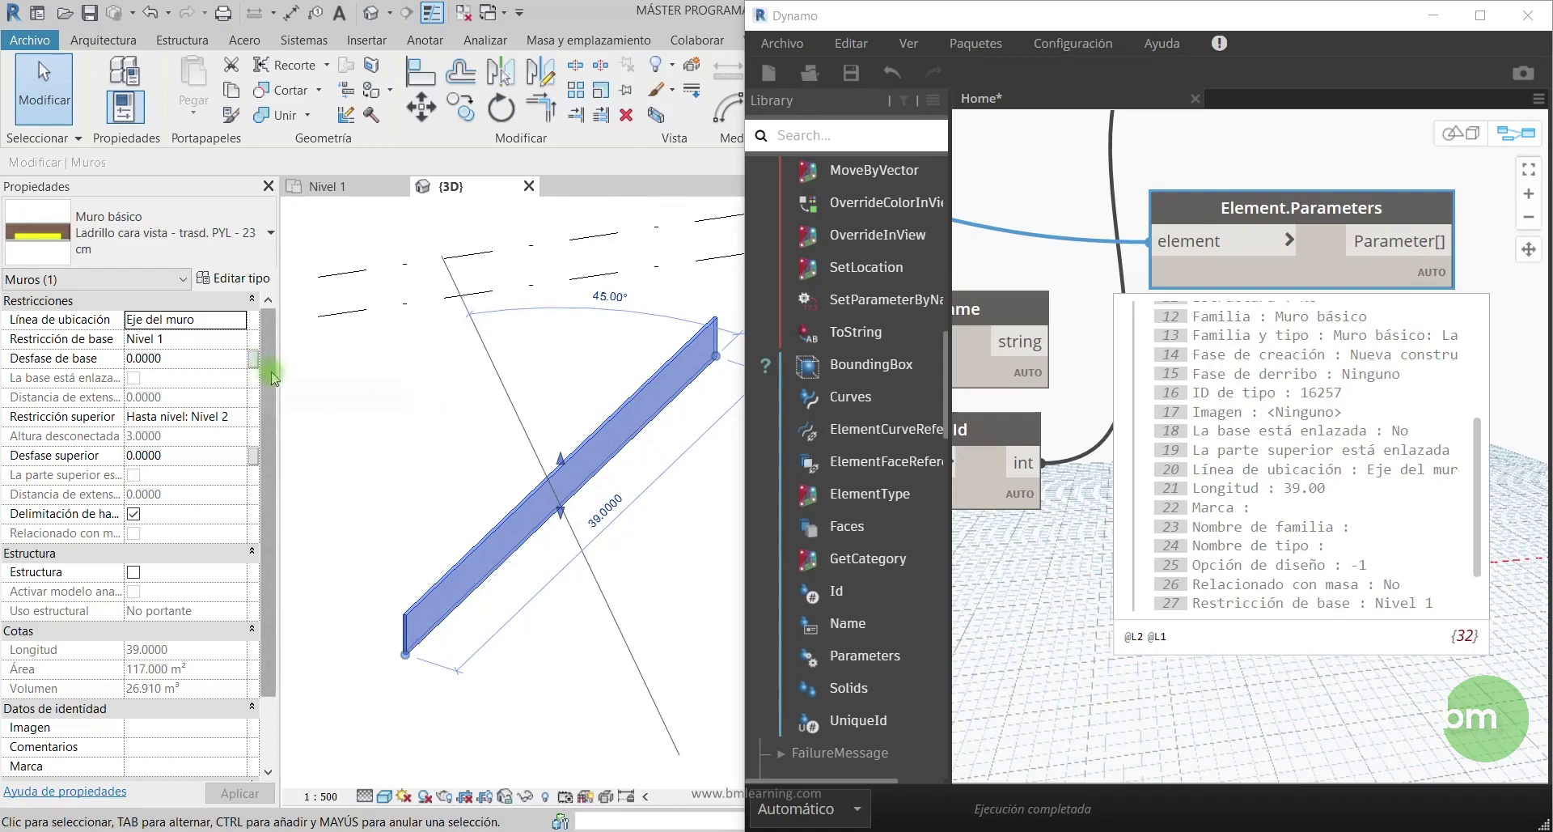
pyautogui.moveTo(271, 397); pyautogui.dragTo(267, 475)
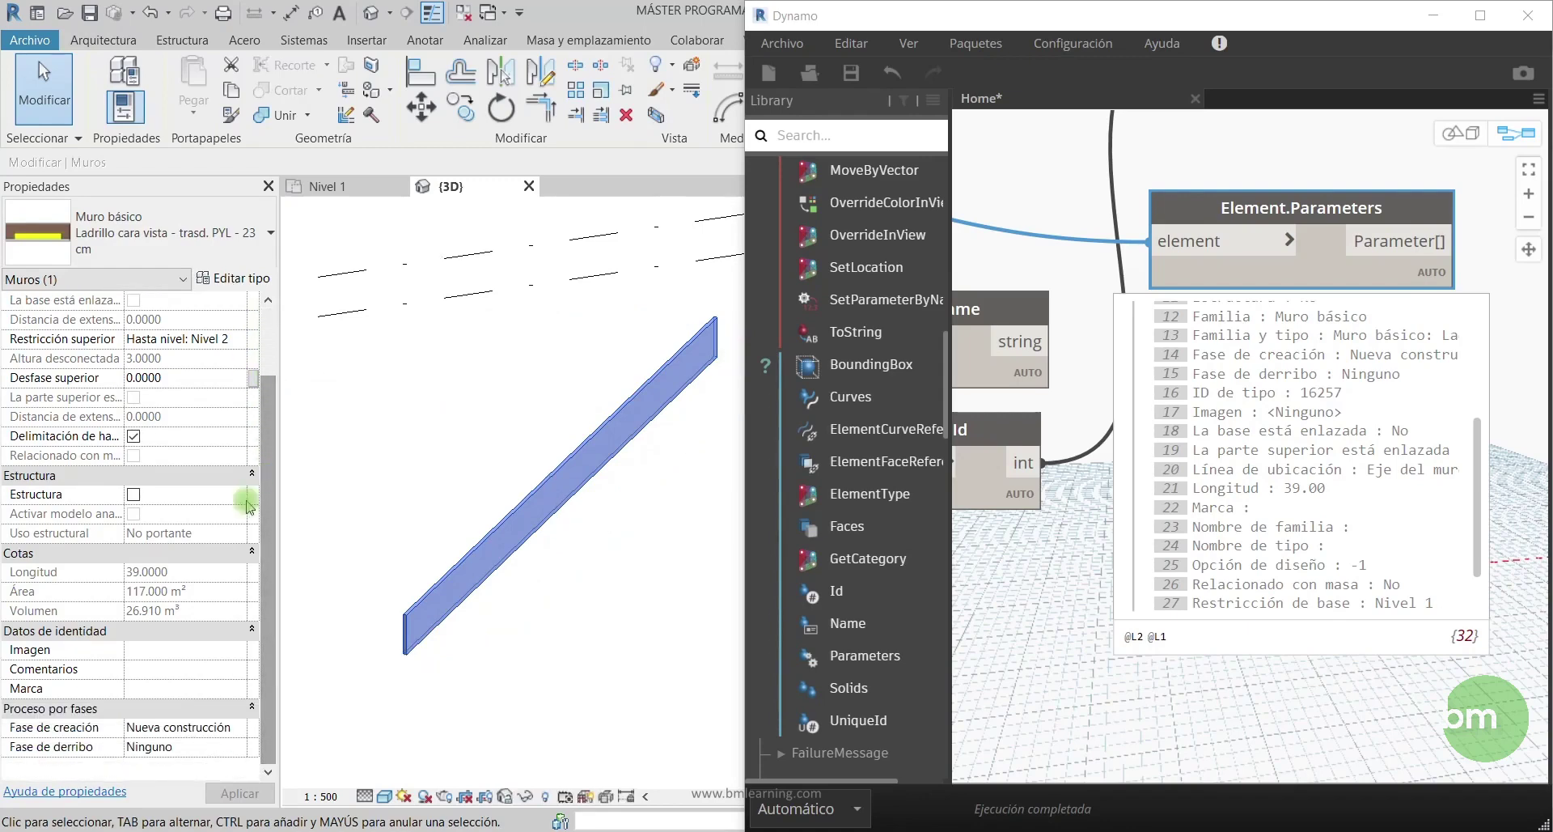
pyautogui.click(182, 692)
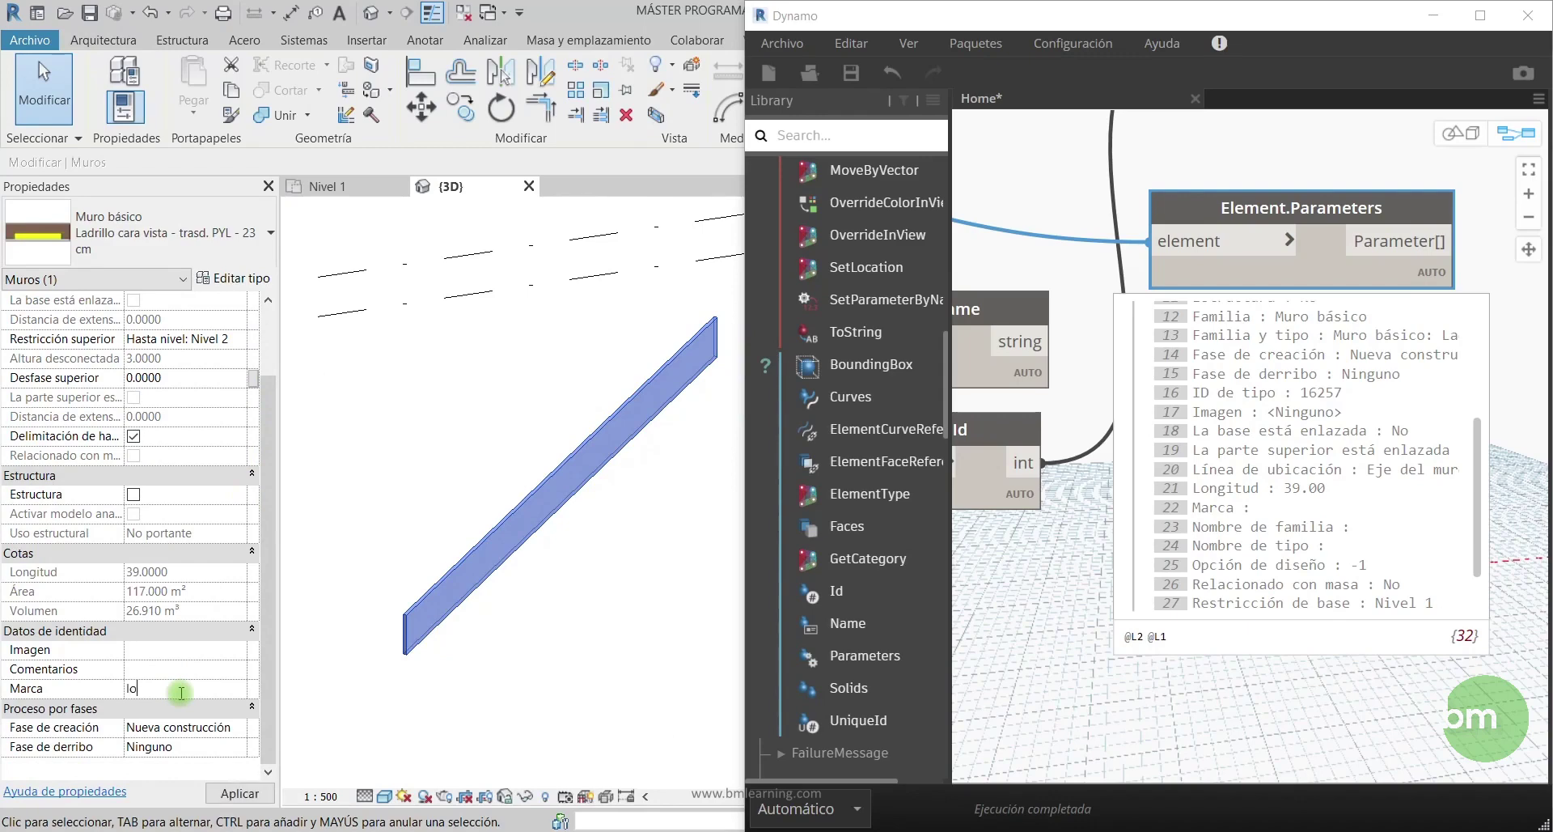
pyautogui.click(480, 681)
pyautogui.moveTo(1296, 473)
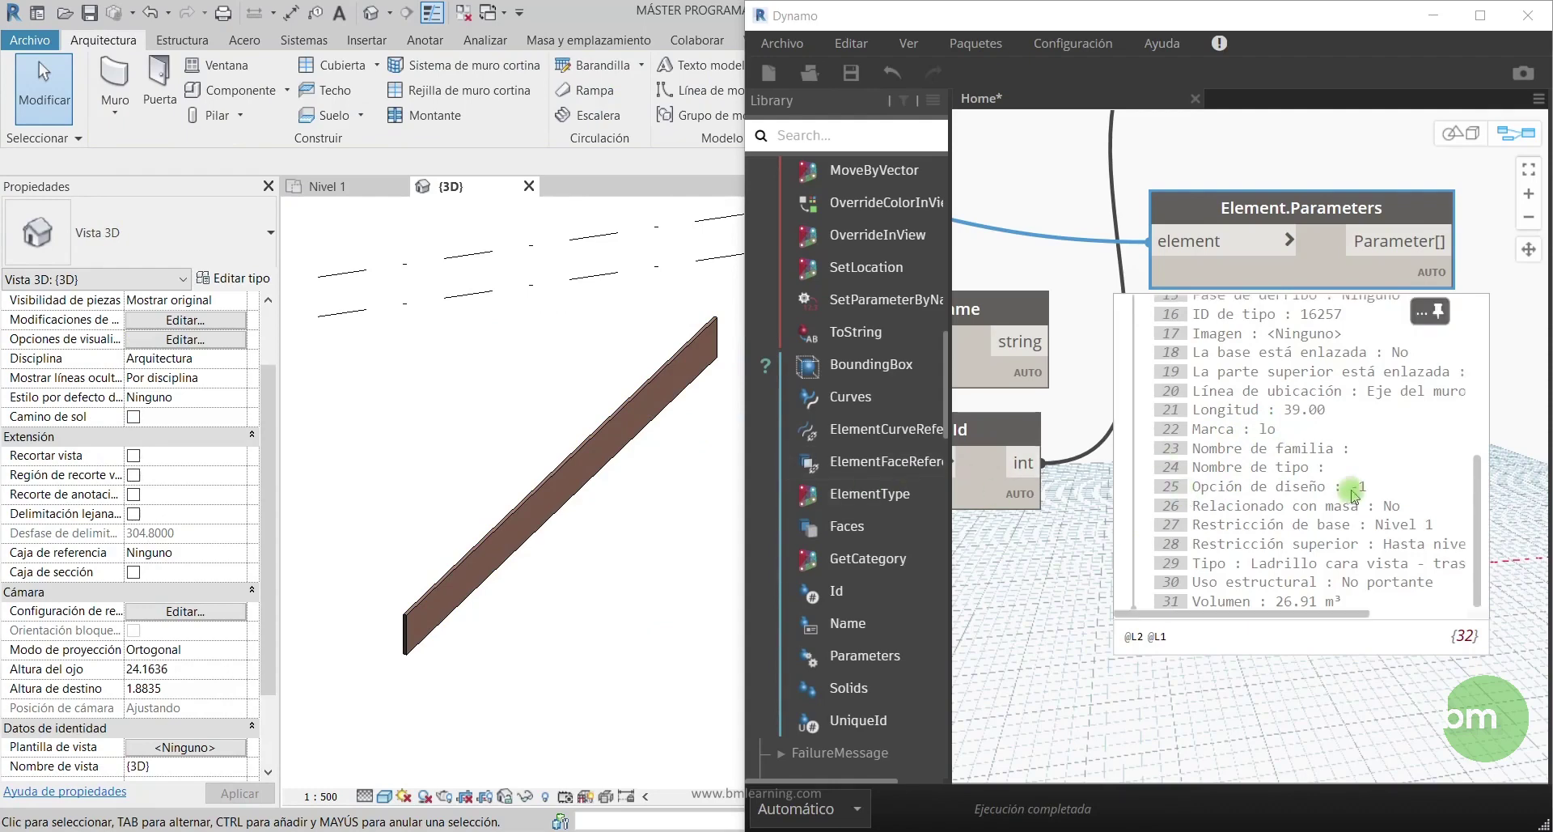
# Collapse the expanded Element node group in the Library
pyautogui.scroll(-4, 1339, 712)
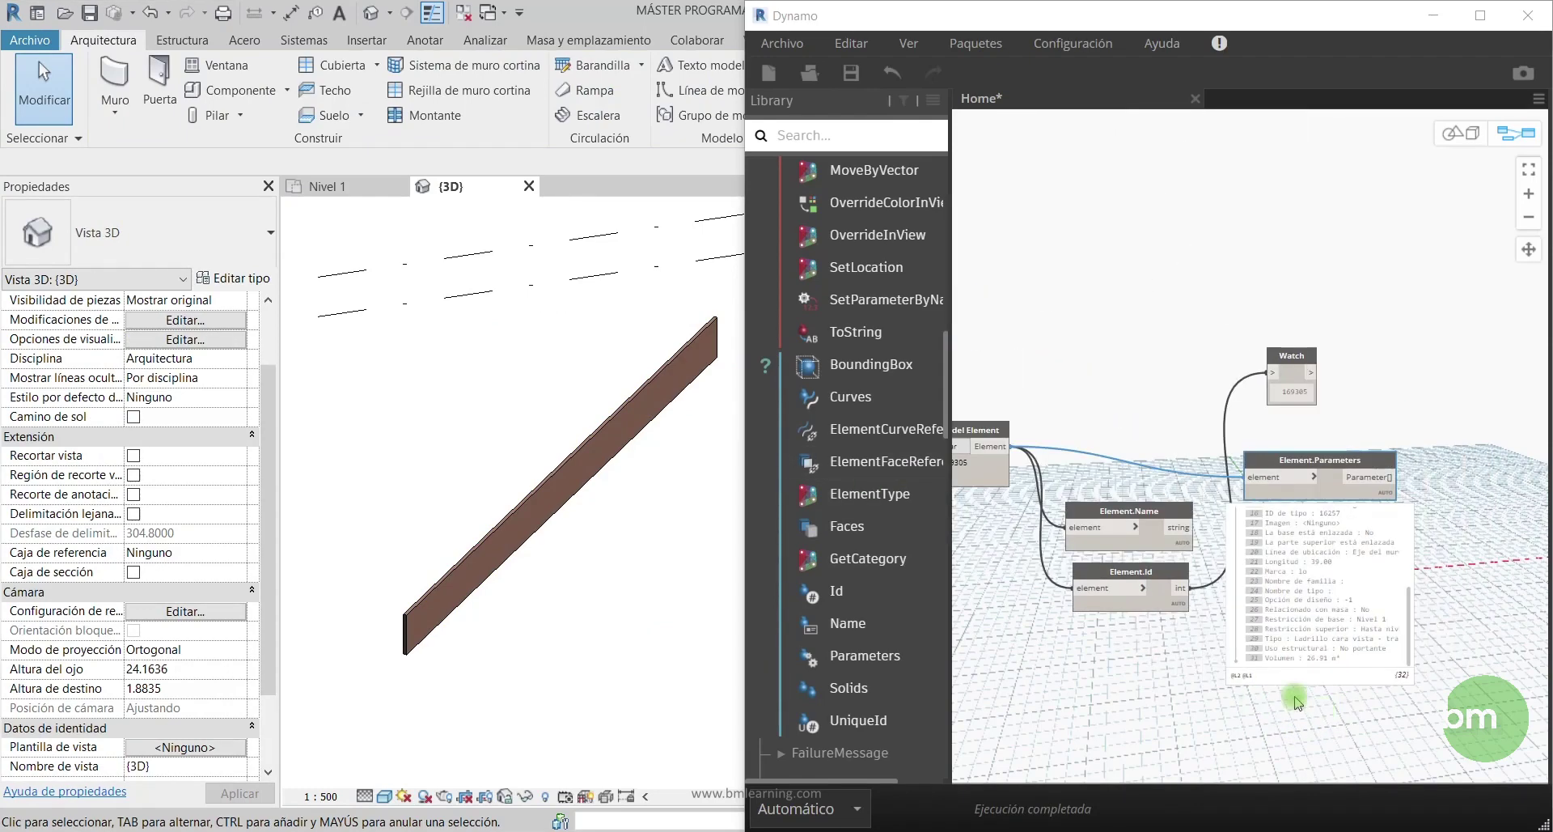
pyautogui.scroll(-2, 1412, 708)
pyautogui.scroll(1, 1041, 594)
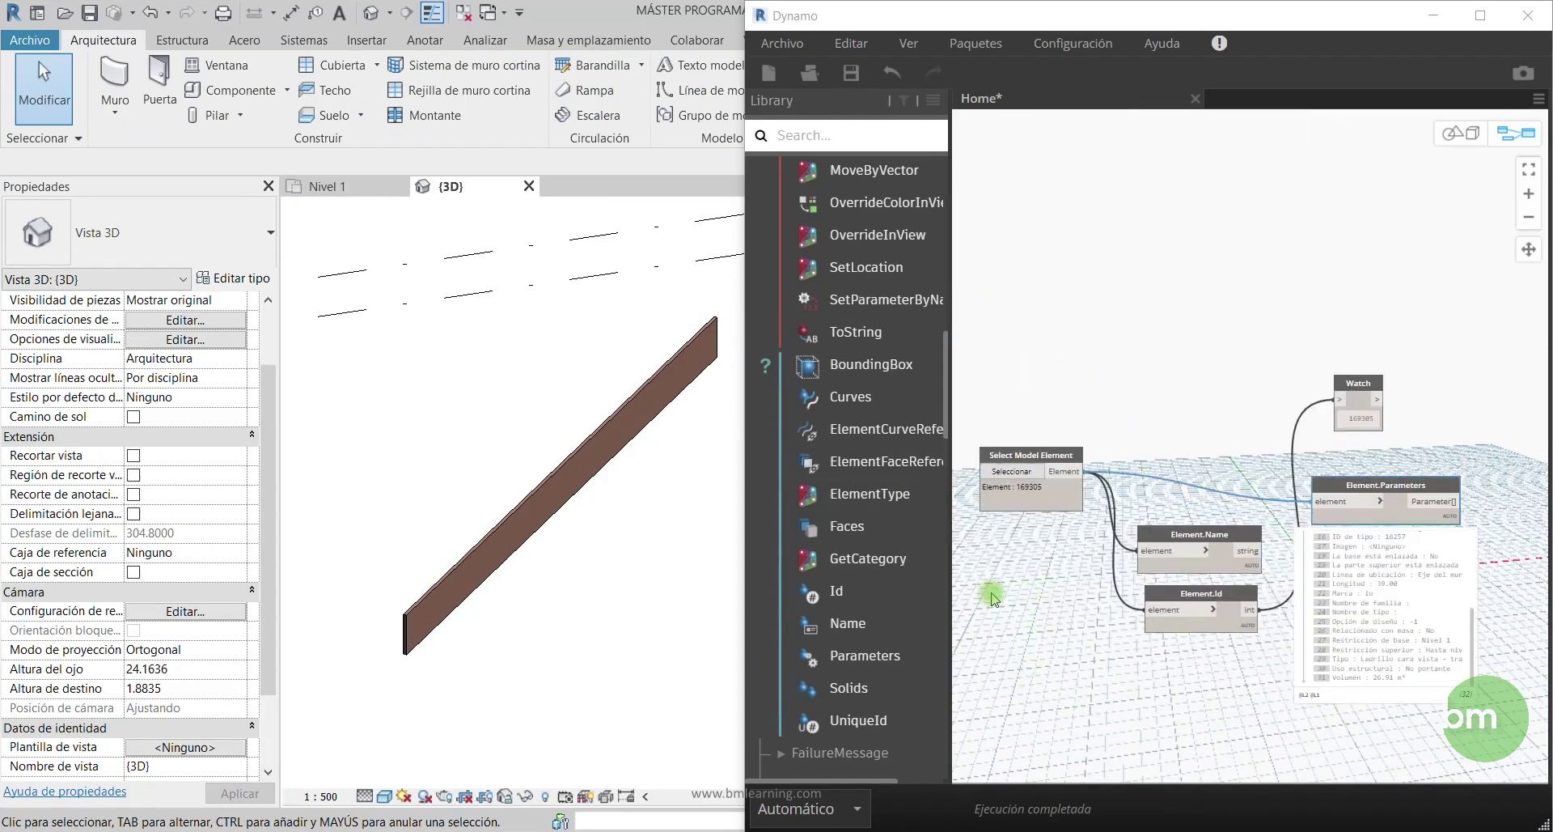
pyautogui.scroll(2, 841, 449)
pyautogui.scroll(2, 842, 449)
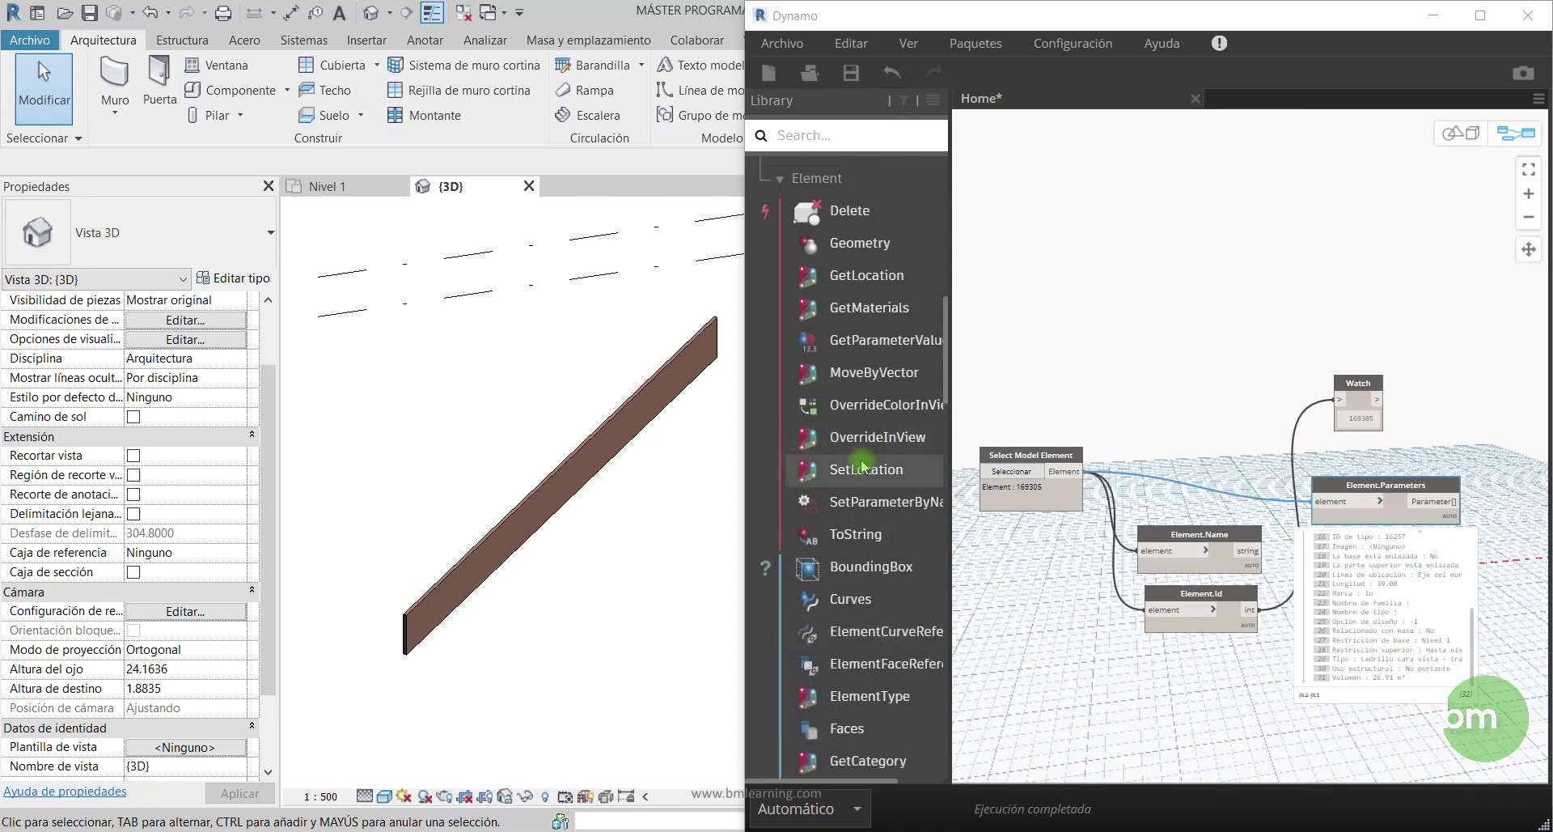
pyautogui.scroll(2, 859, 458)
pyautogui.scroll(4, 855, 445)
pyautogui.scroll(6, 854, 437)
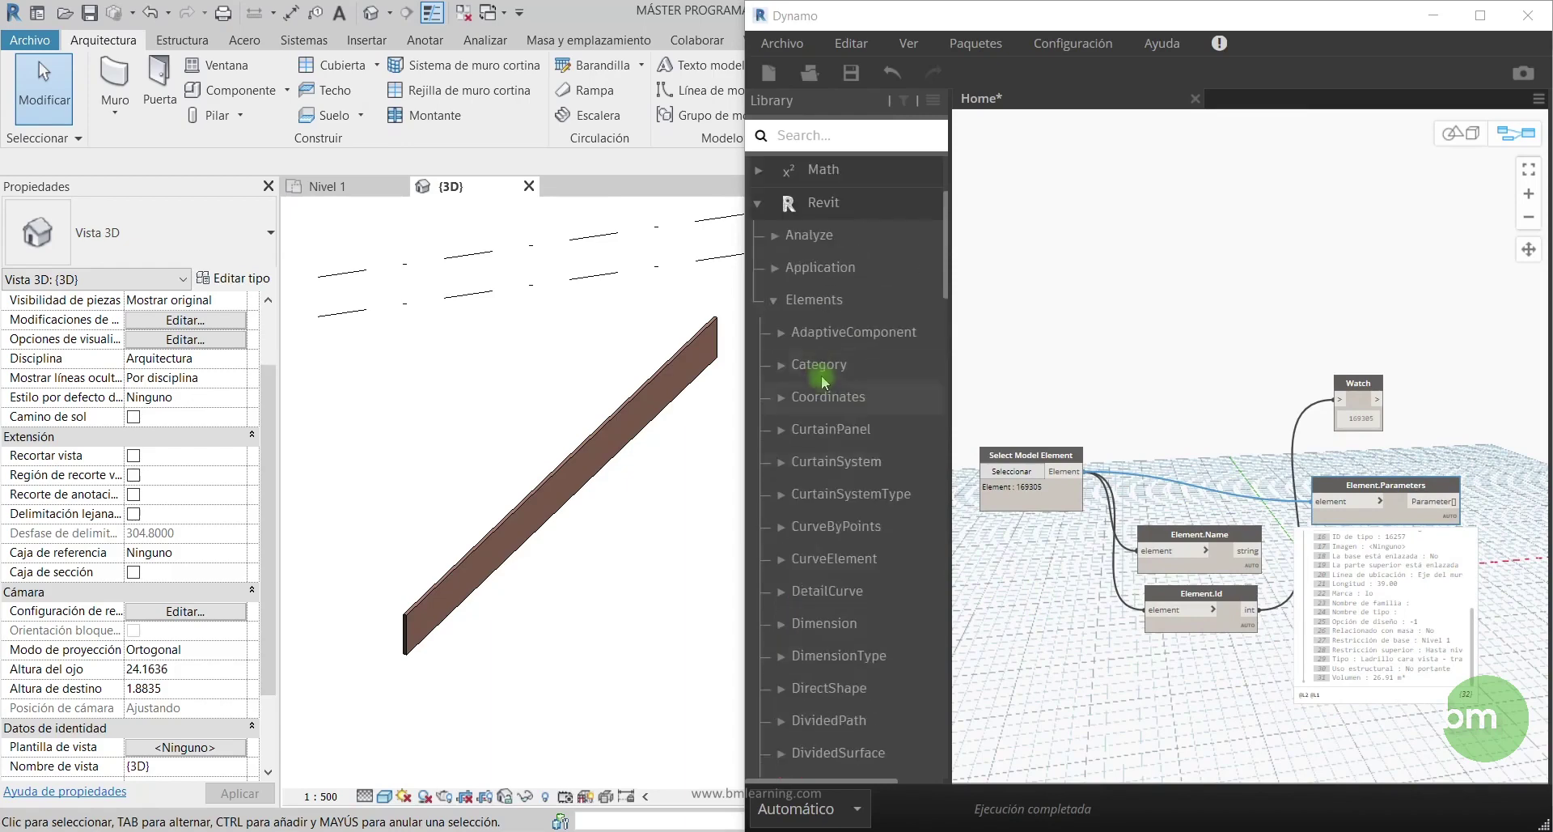
pyautogui.scroll(3, 808, 371)
pyautogui.scroll(-7, 792, 452)
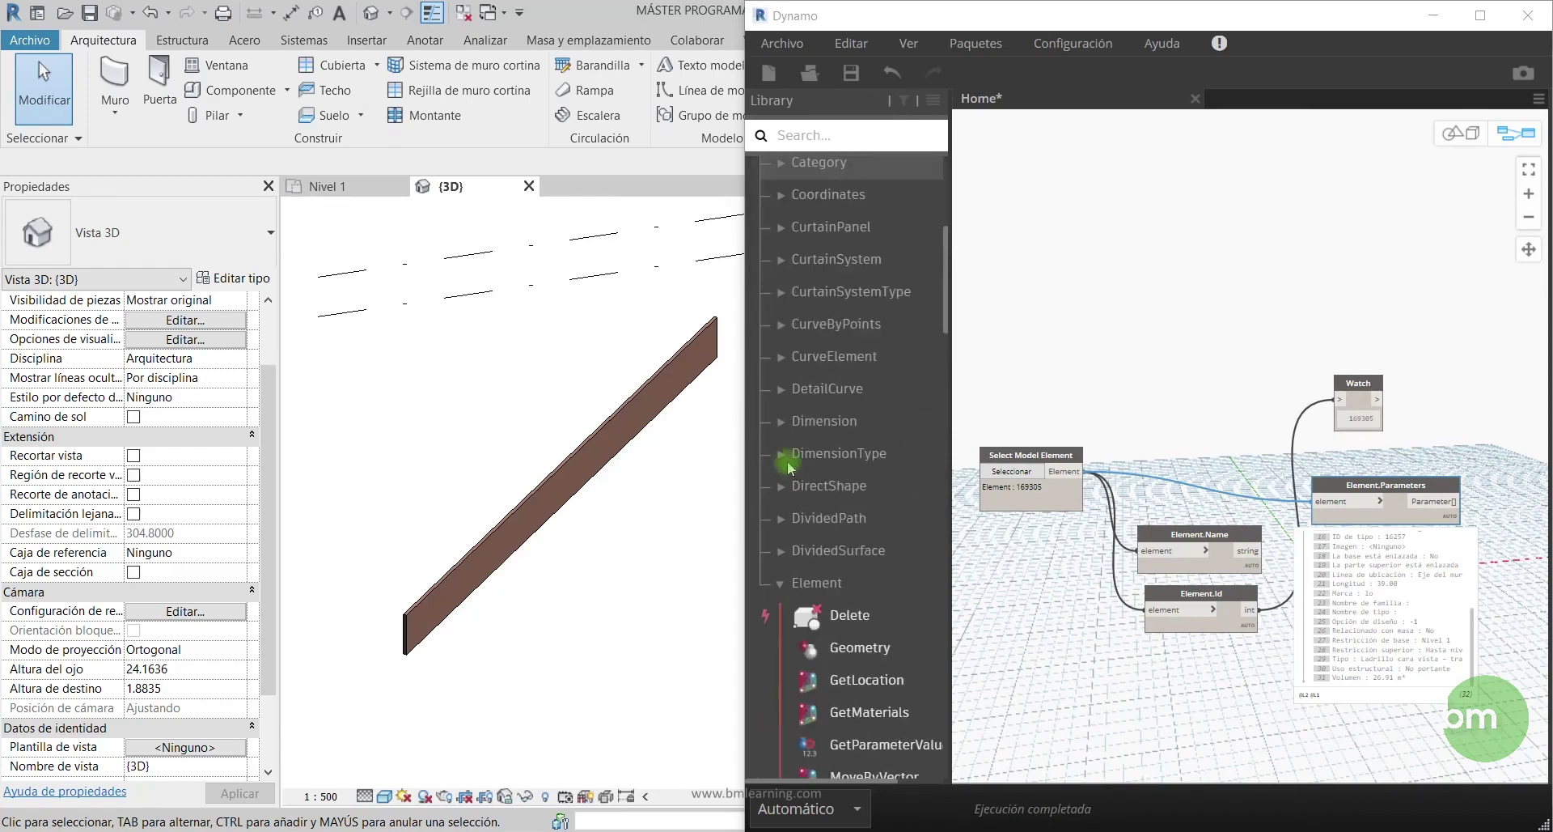
pyautogui.click(789, 584)
# Expand Revit > Selection and place a Select Model Elements node above the graph
pyautogui.scroll(-3, 815, 511)
pyautogui.scroll(-3, 817, 505)
pyautogui.scroll(-3, 819, 497)
pyautogui.scroll(-3, 821, 491)
pyautogui.scroll(-3, 820, 491)
pyautogui.scroll(-3, 819, 492)
pyautogui.scroll(-3, 820, 492)
pyautogui.scroll(-3, 820, 493)
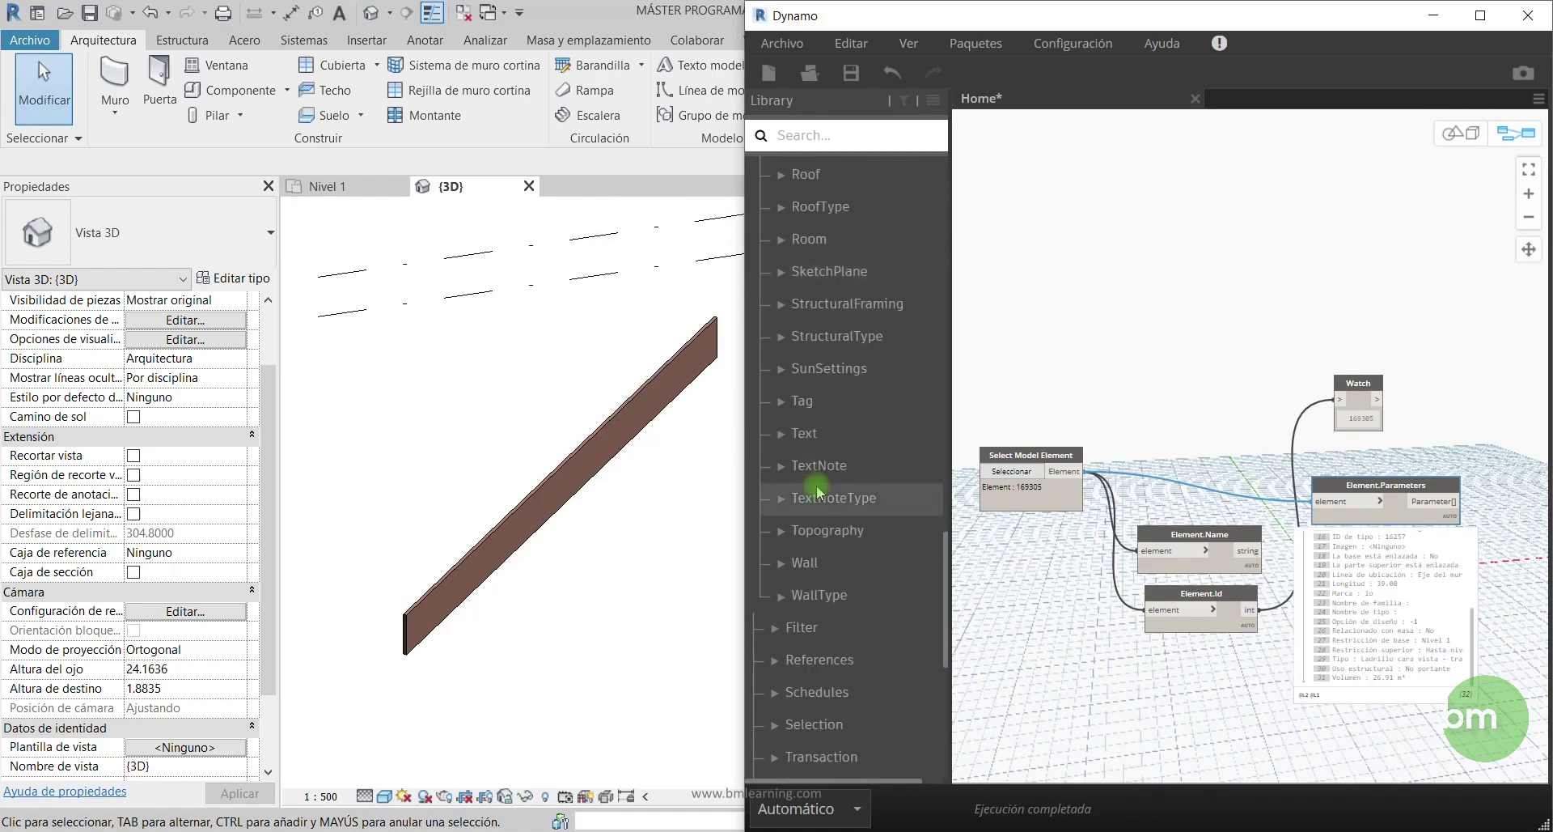
pyautogui.scroll(1, 817, 492)
pyautogui.scroll(2, 818, 494)
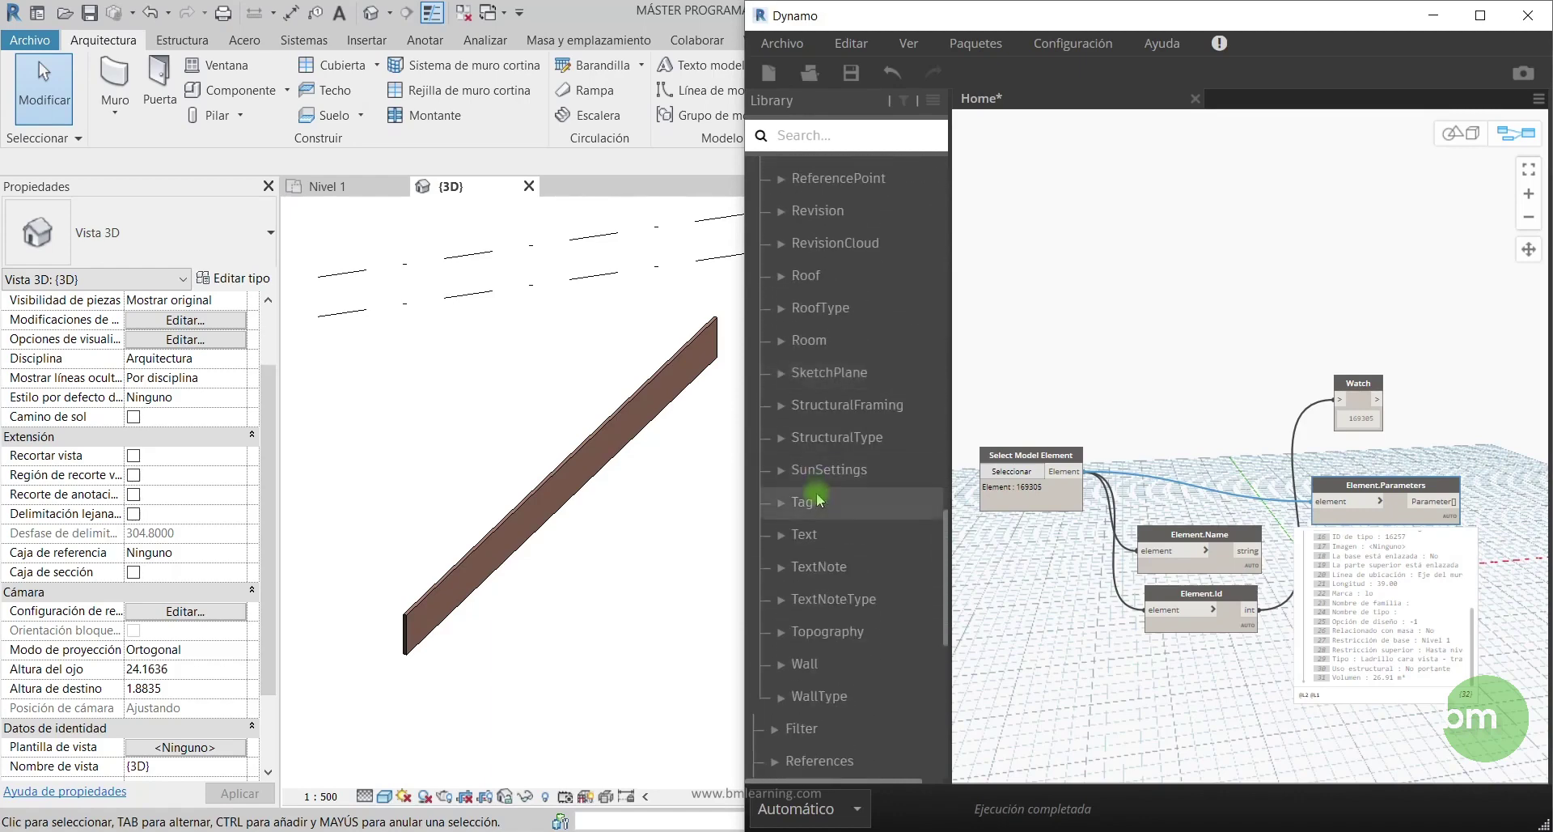
pyautogui.scroll(-5, 818, 490)
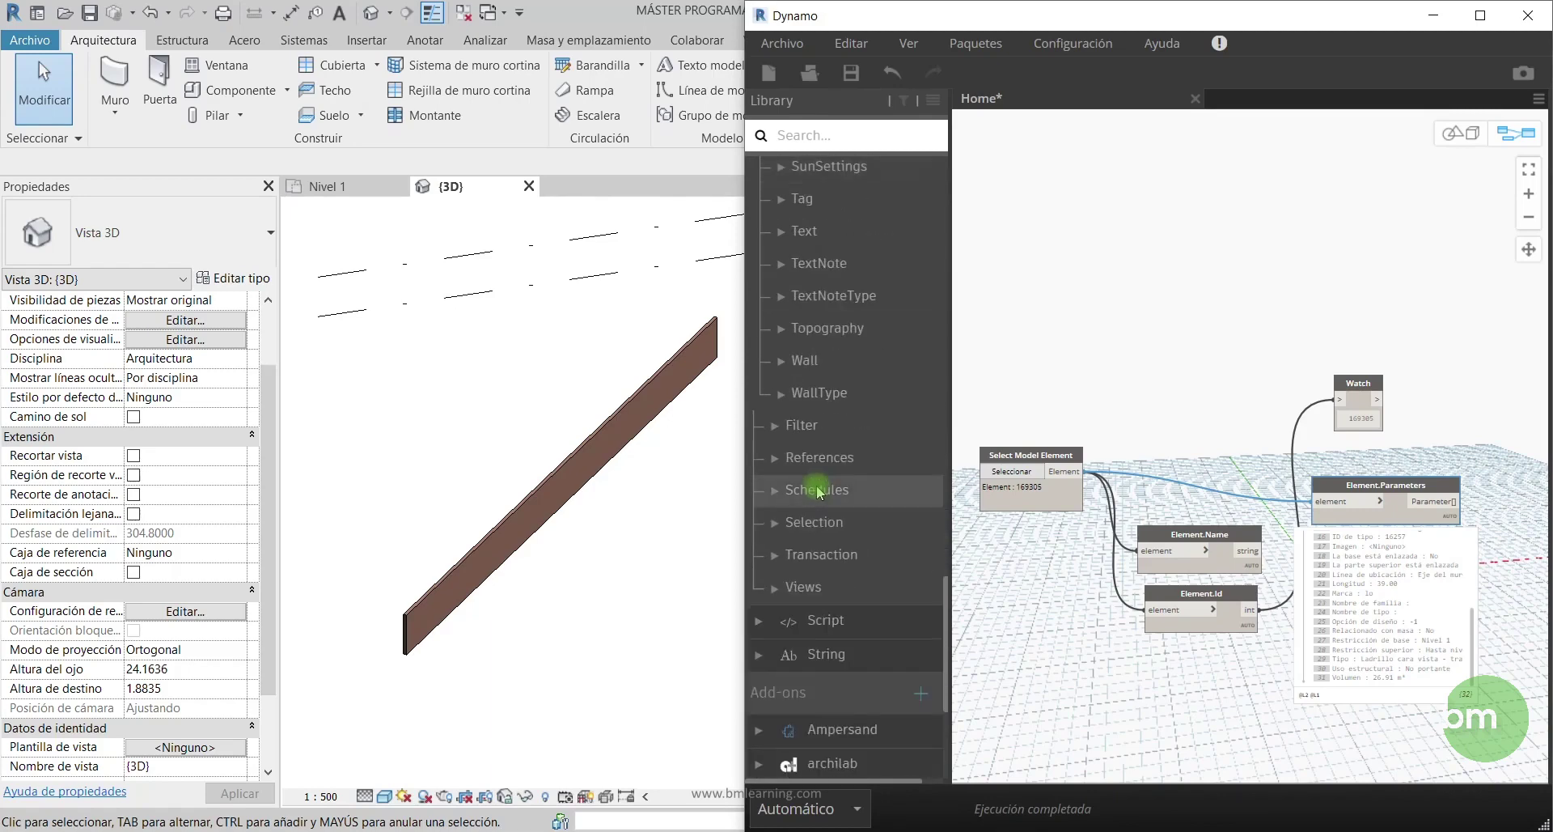
pyautogui.click(785, 523)
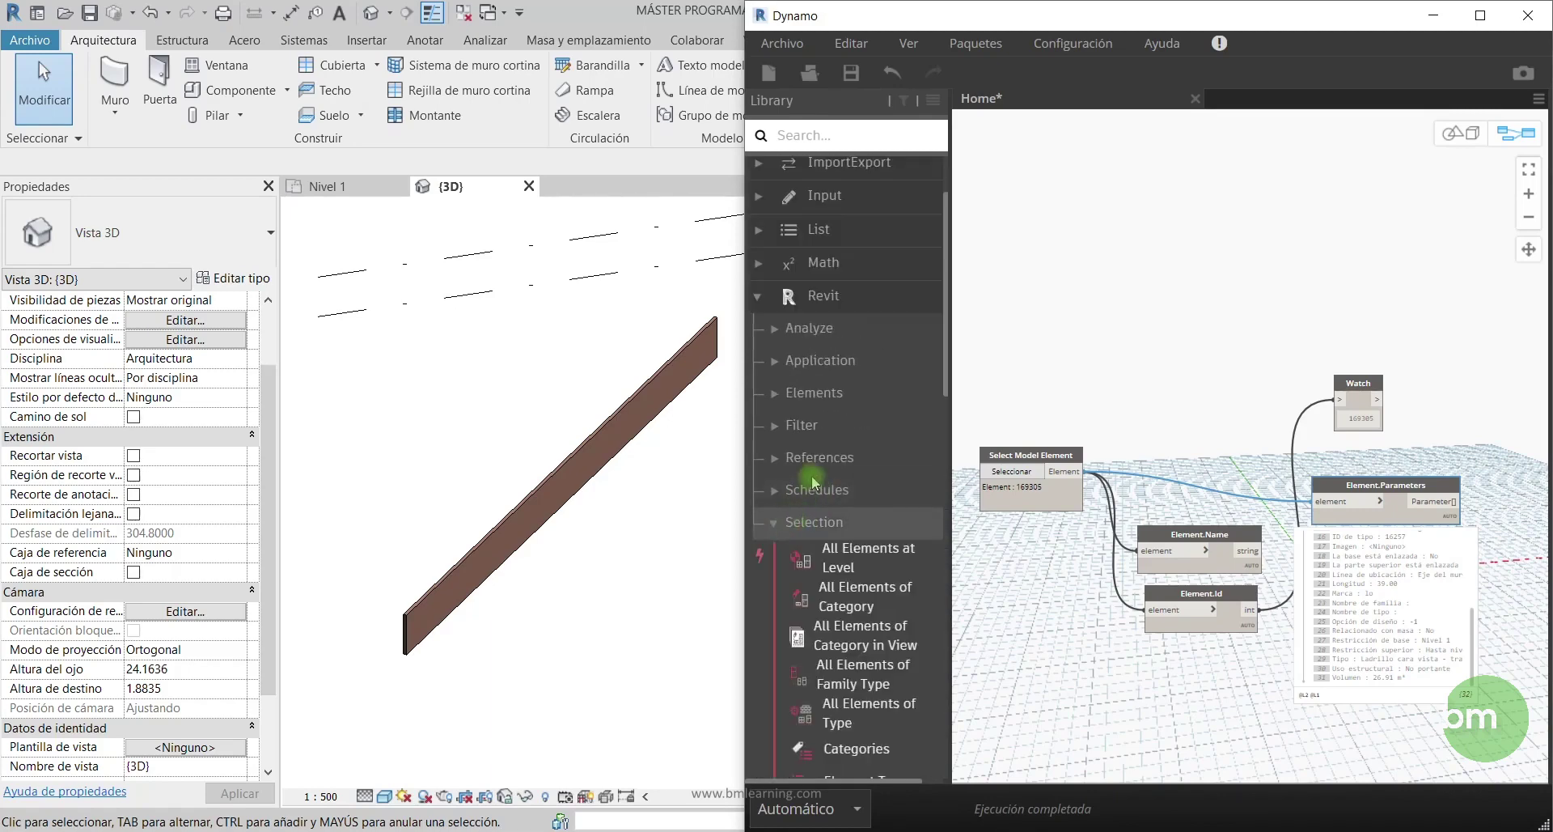
pyautogui.scroll(-3, 860, 434)
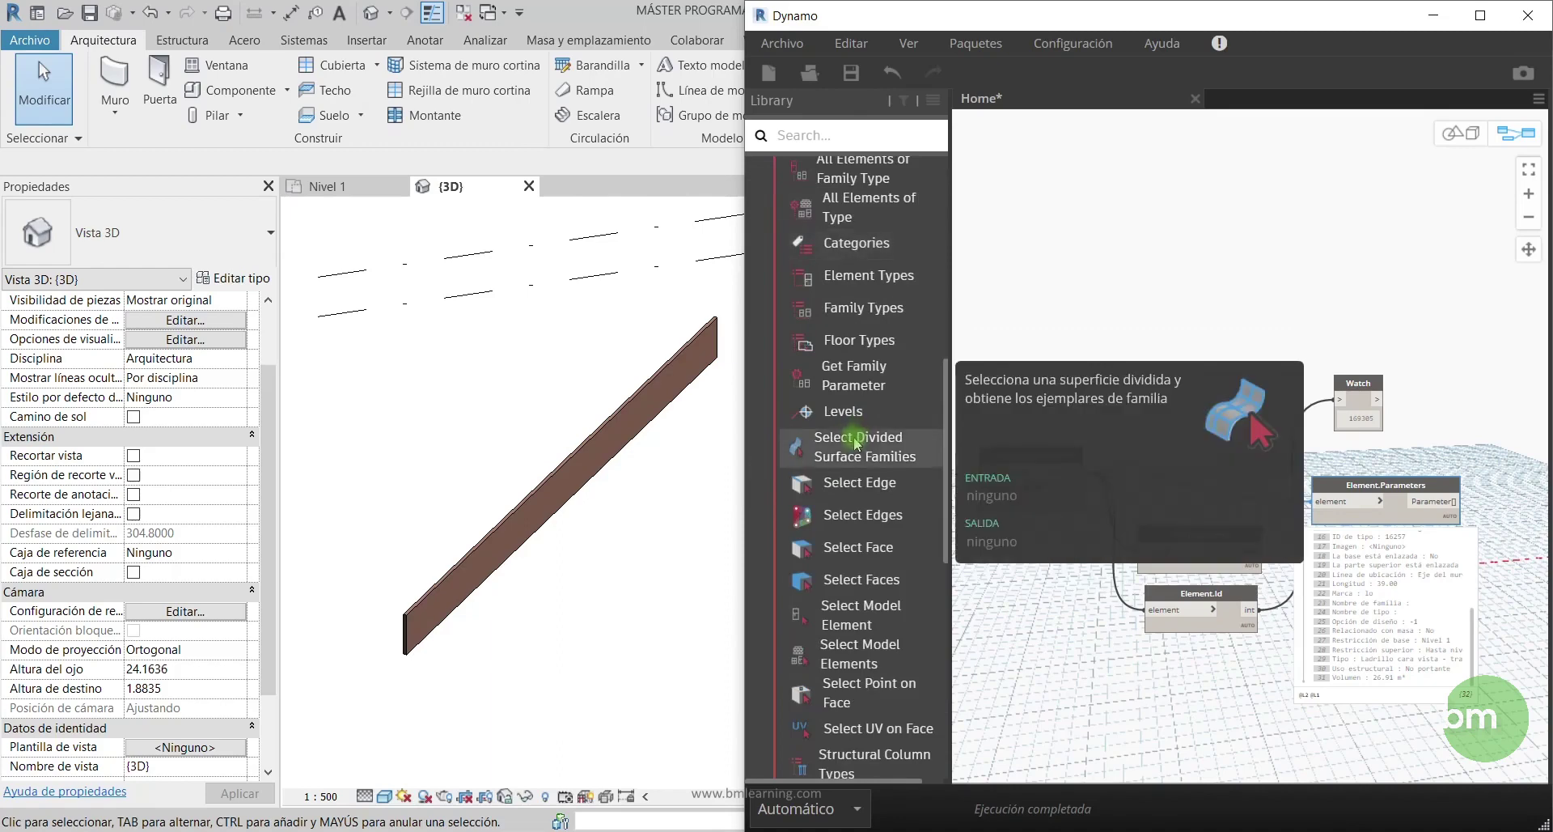
pyautogui.scroll(-2, 845, 453)
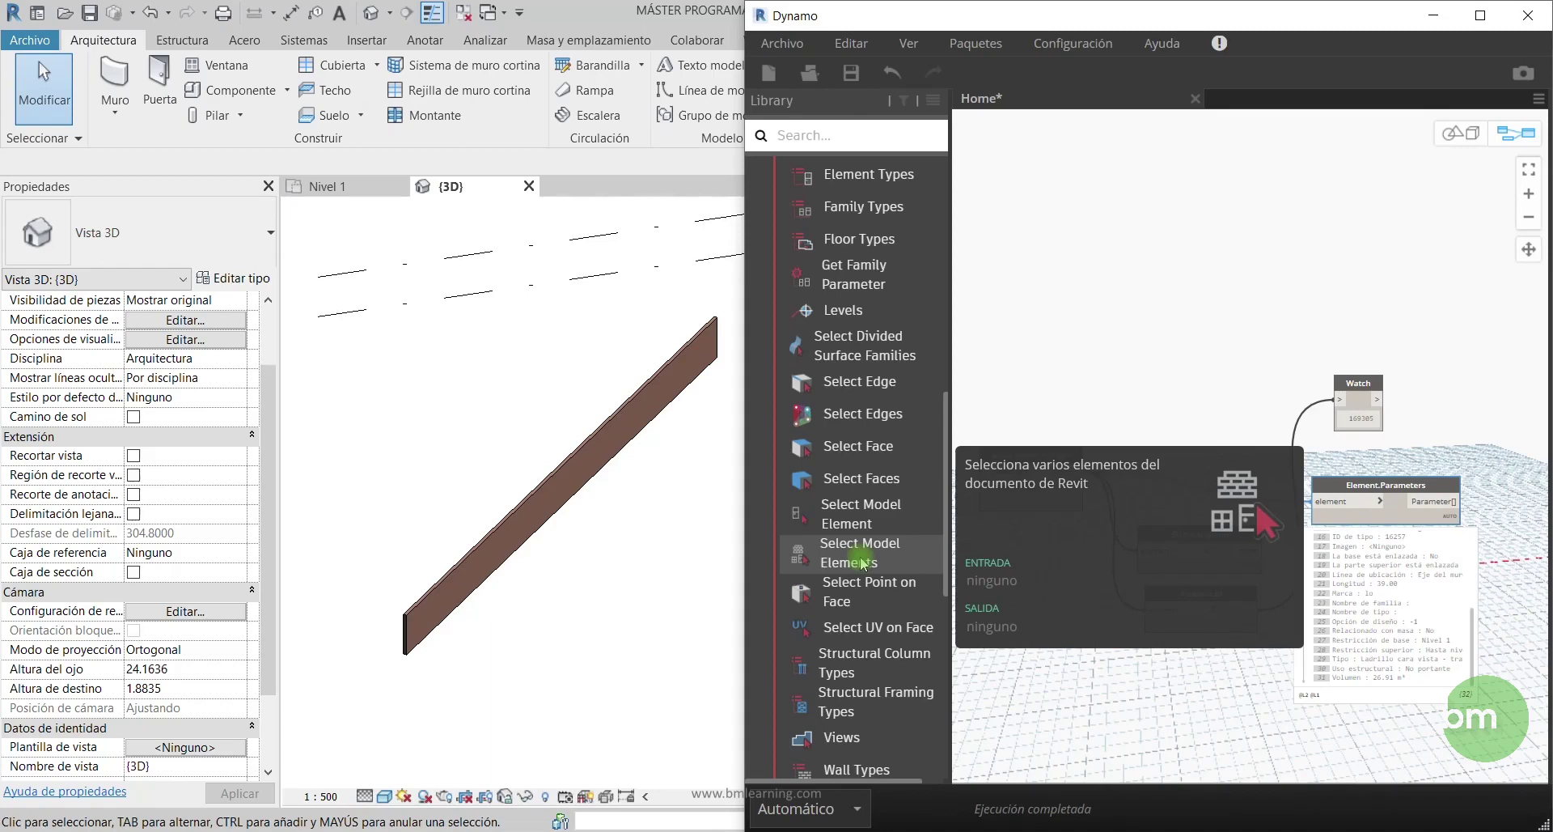
pyautogui.click(862, 564)
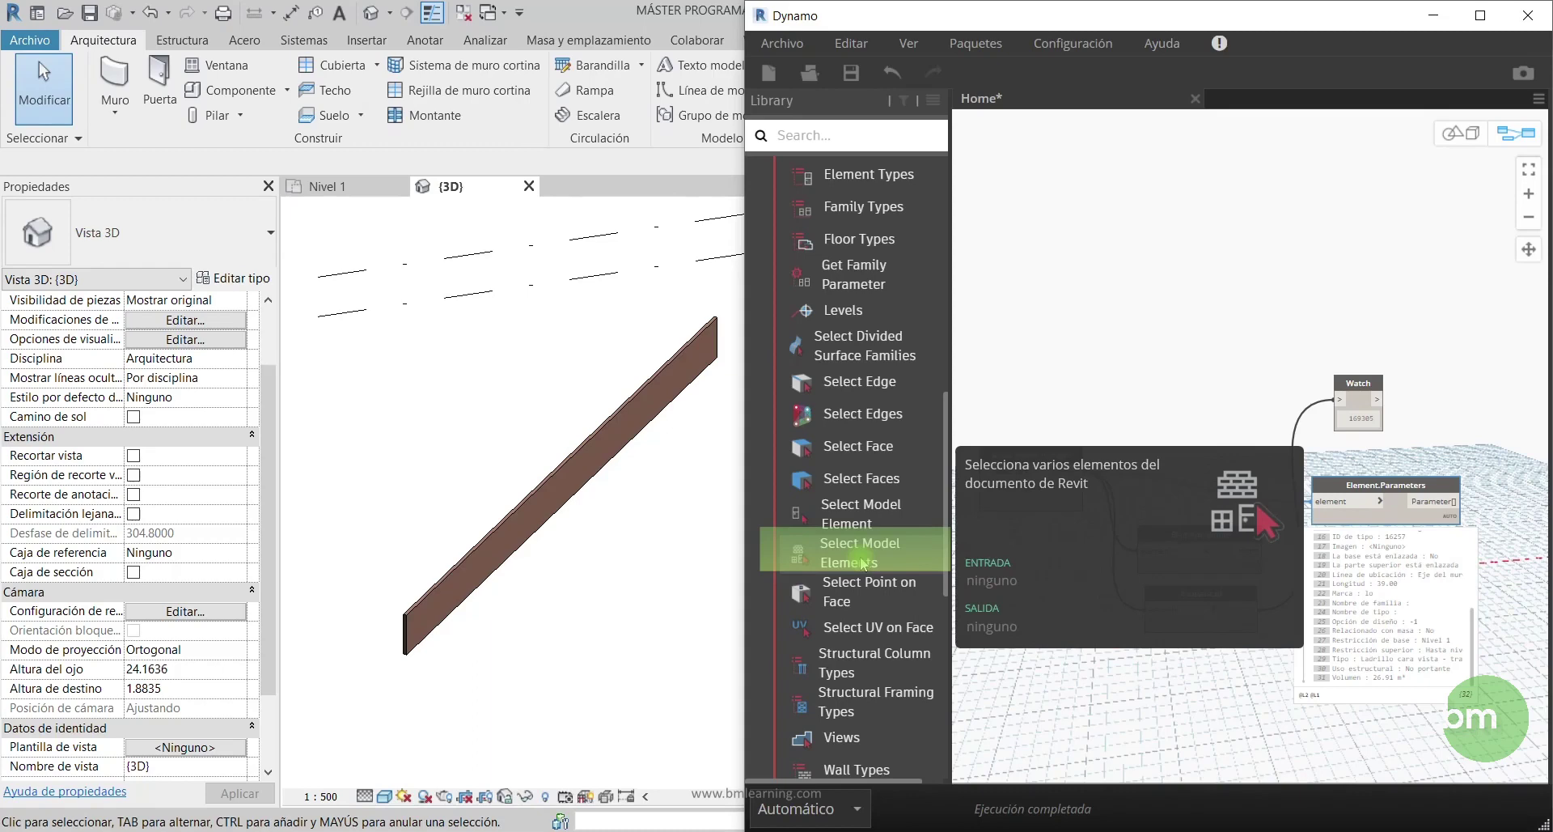
pyautogui.moveTo(862, 564)
pyautogui.mouseDown()
pyautogui.moveTo(1312, 433)
pyautogui.moveTo(1173, 267)
pyautogui.mouseUp()
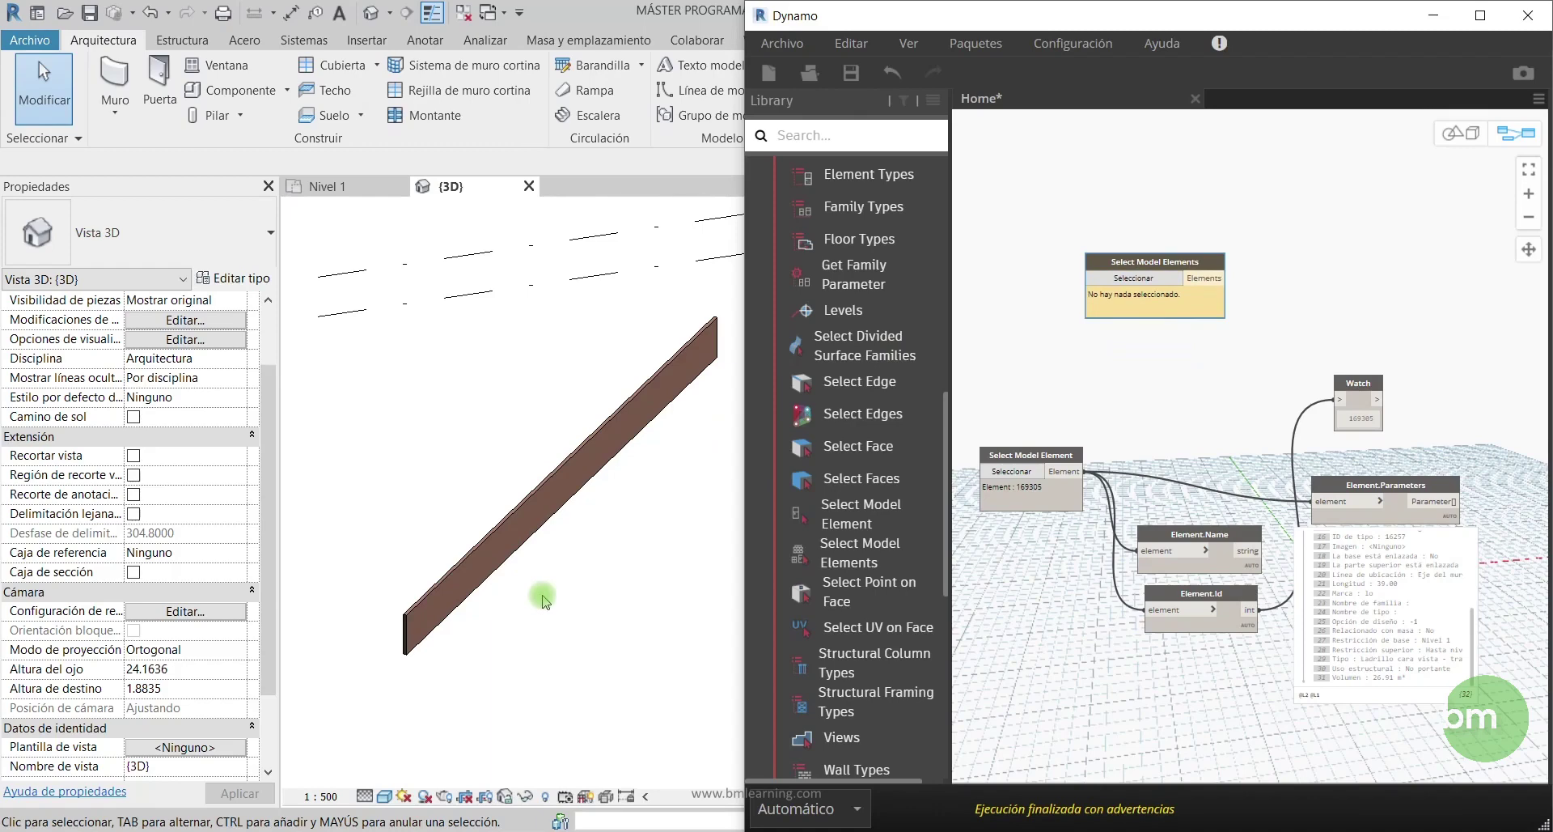
pyautogui.click(475, 467)
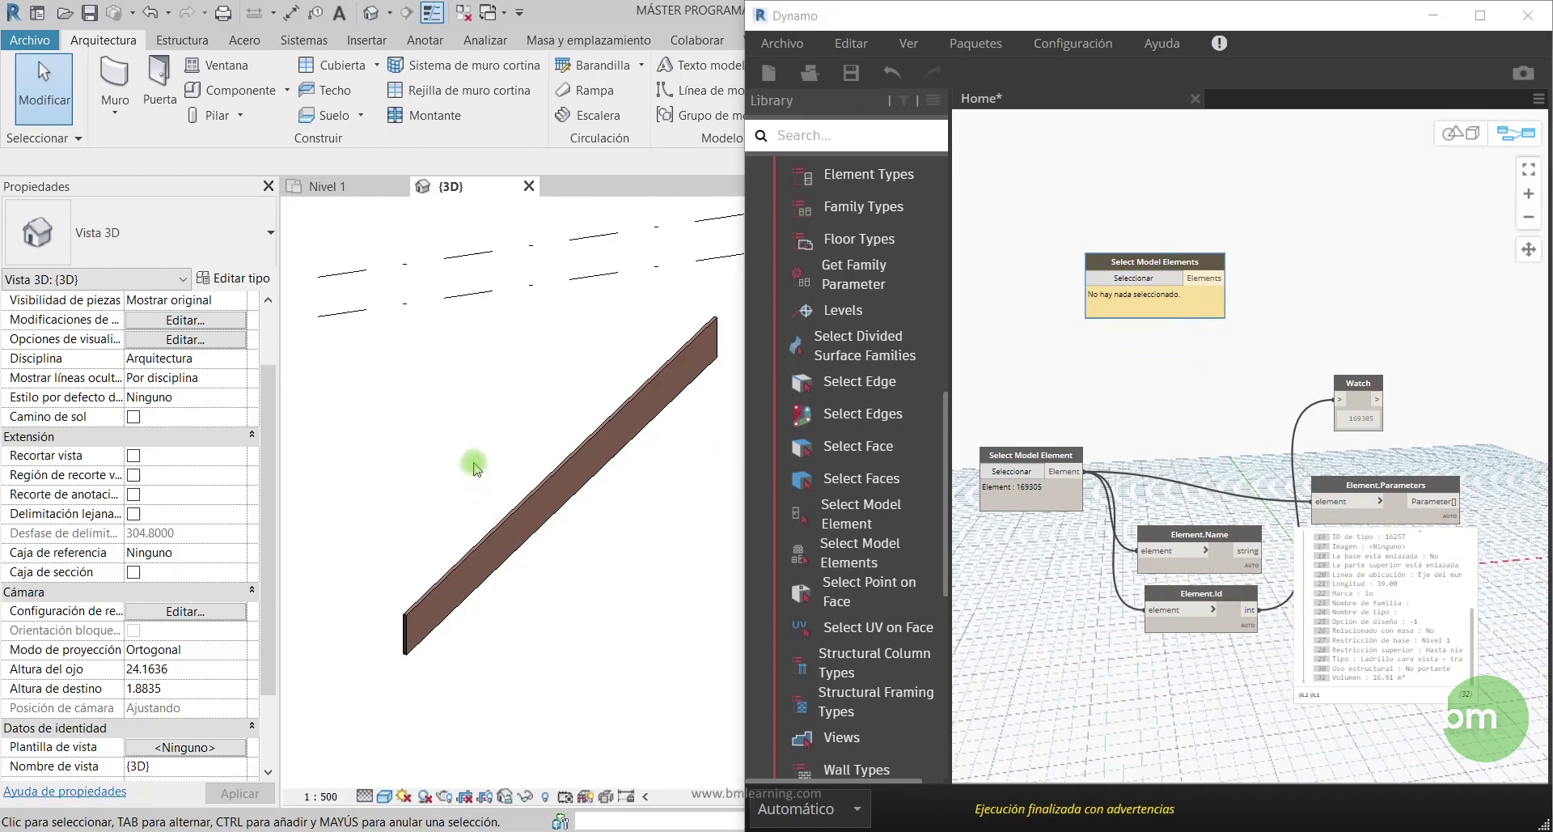
# Draw two walls with WA, each crossing the existing brown wall
pyautogui.press('w')
pyautogui.press('a')
pyautogui.click(447, 438)
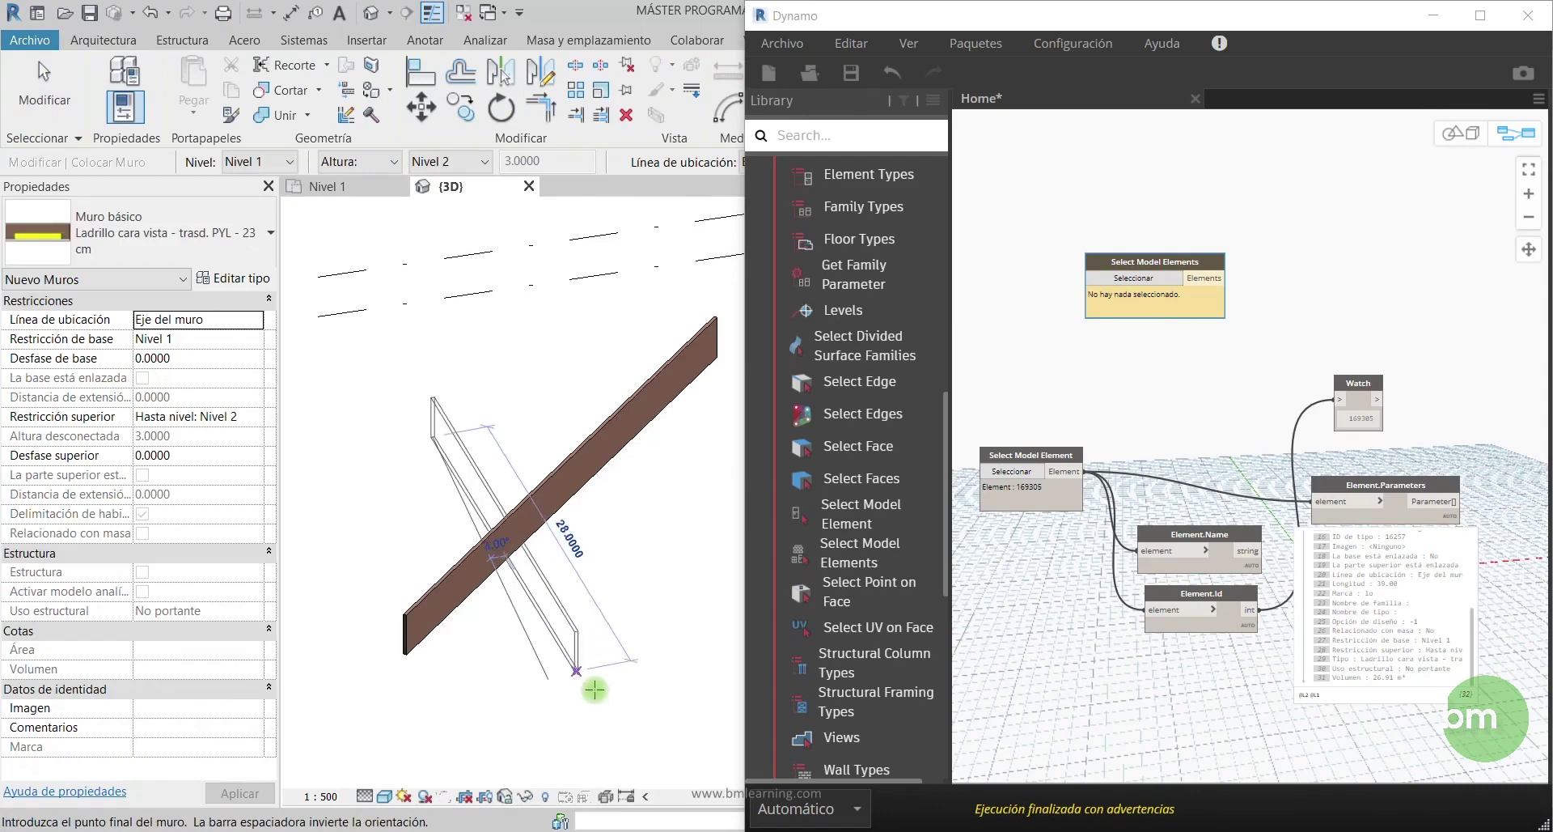
pyautogui.click(588, 683)
pyautogui.press('Escape')
pyautogui.press('Escape')
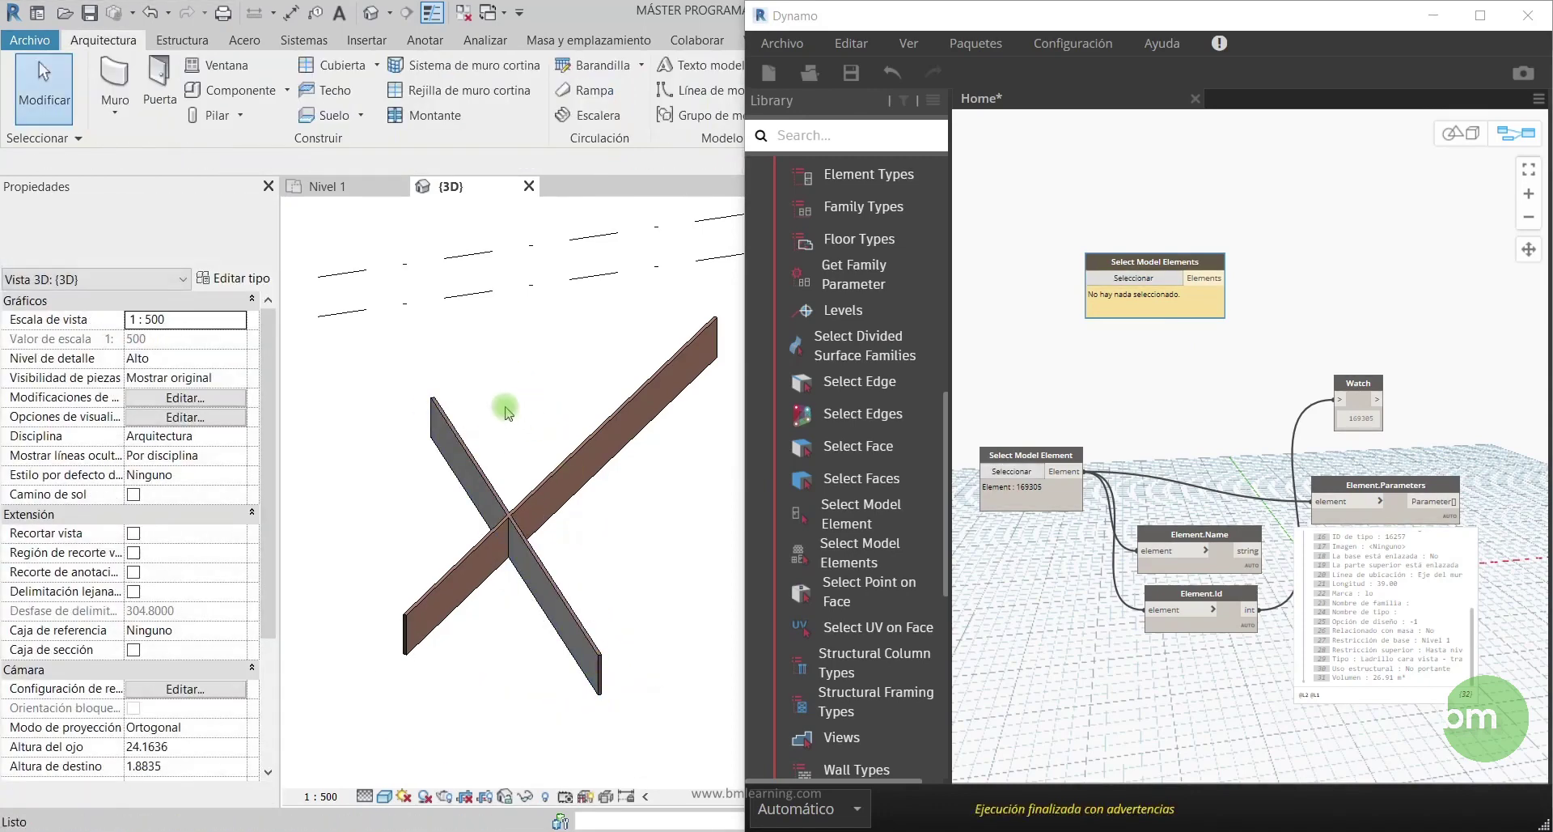
pyautogui.press('w')
pyautogui.press('a')
pyautogui.click(515, 371)
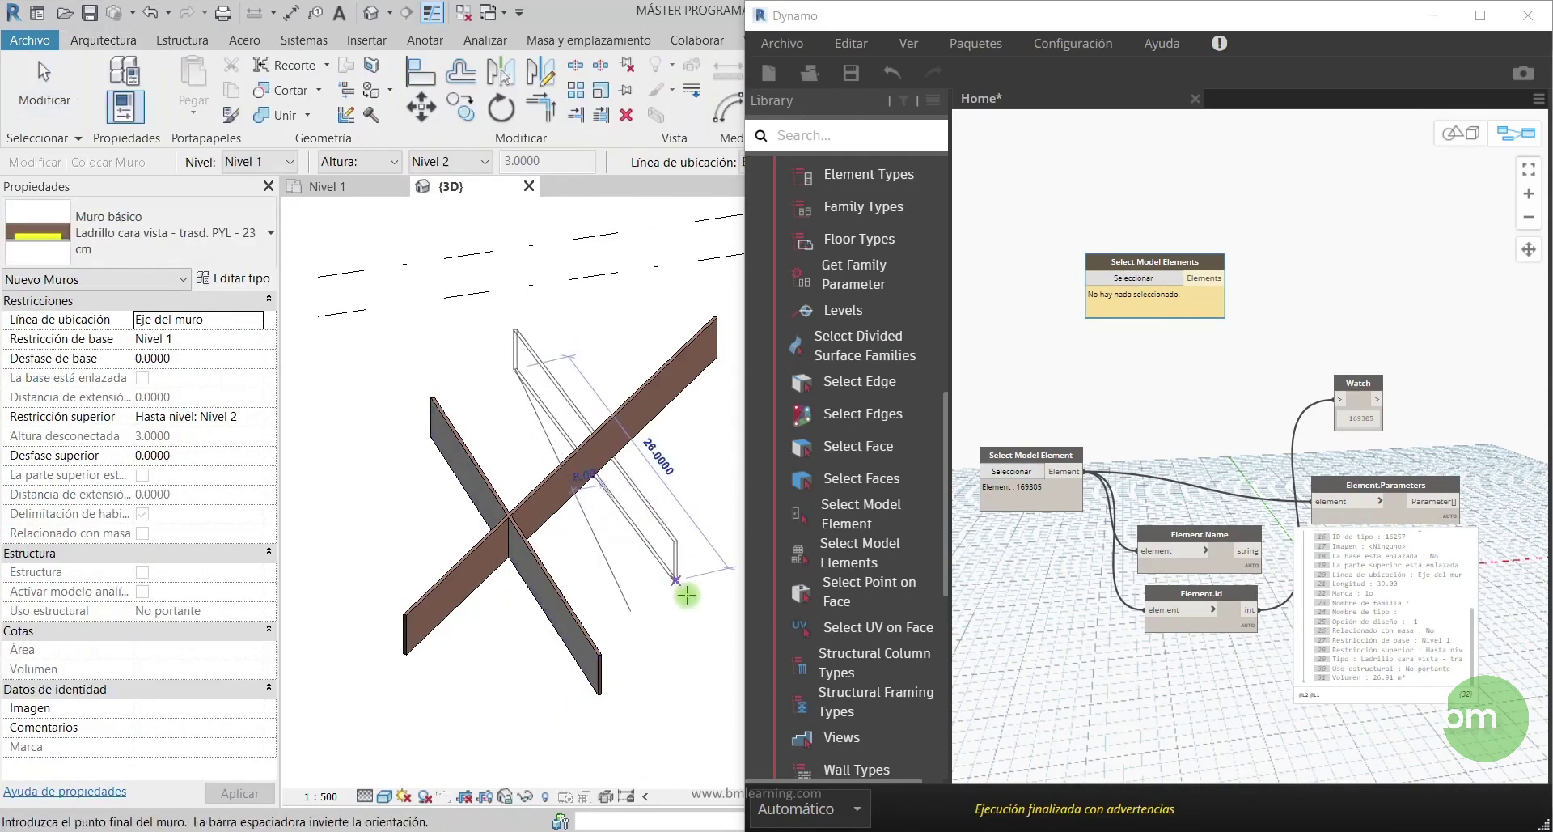
pyautogui.click(687, 596)
pyautogui.press('Escape')
pyautogui.press('Escape')
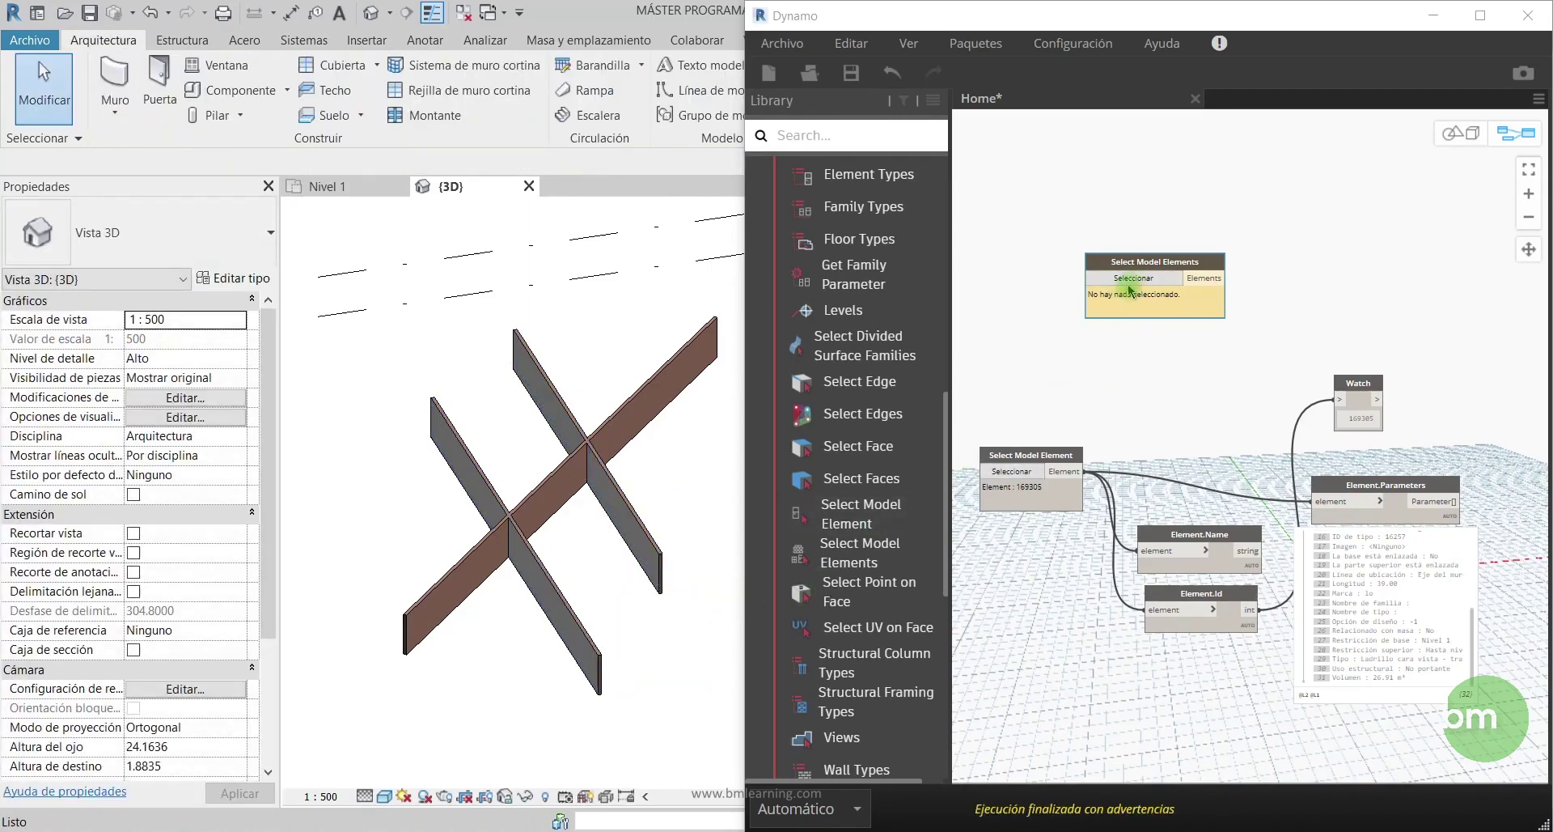
pyautogui.scroll(2, 1125, 275)
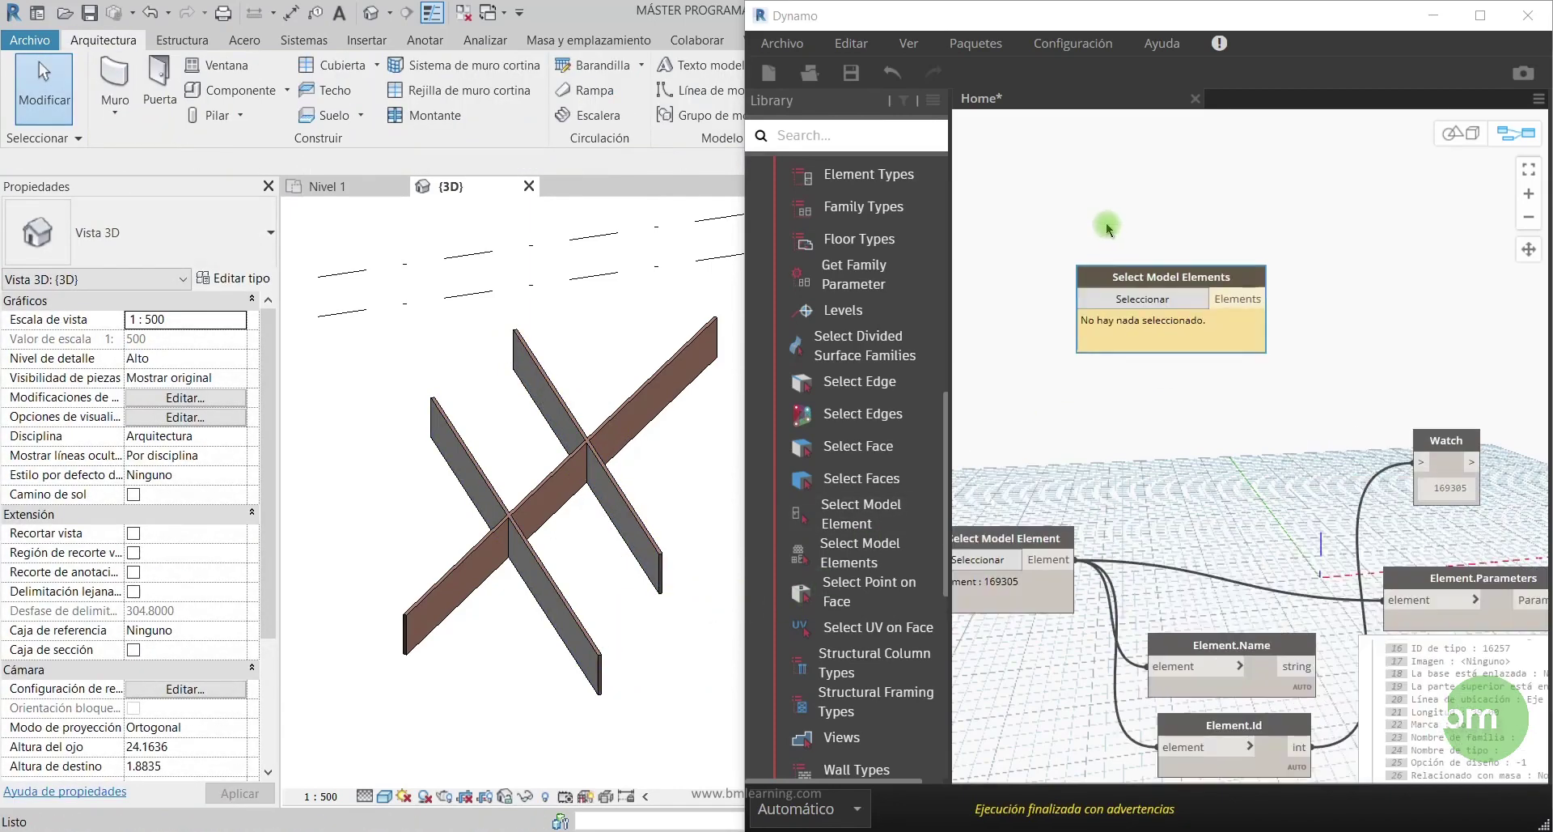
# Window-select the three walls in Revit's 3D view, giving elements 169305, 169381 and 169434
pyautogui.click(1149, 303)
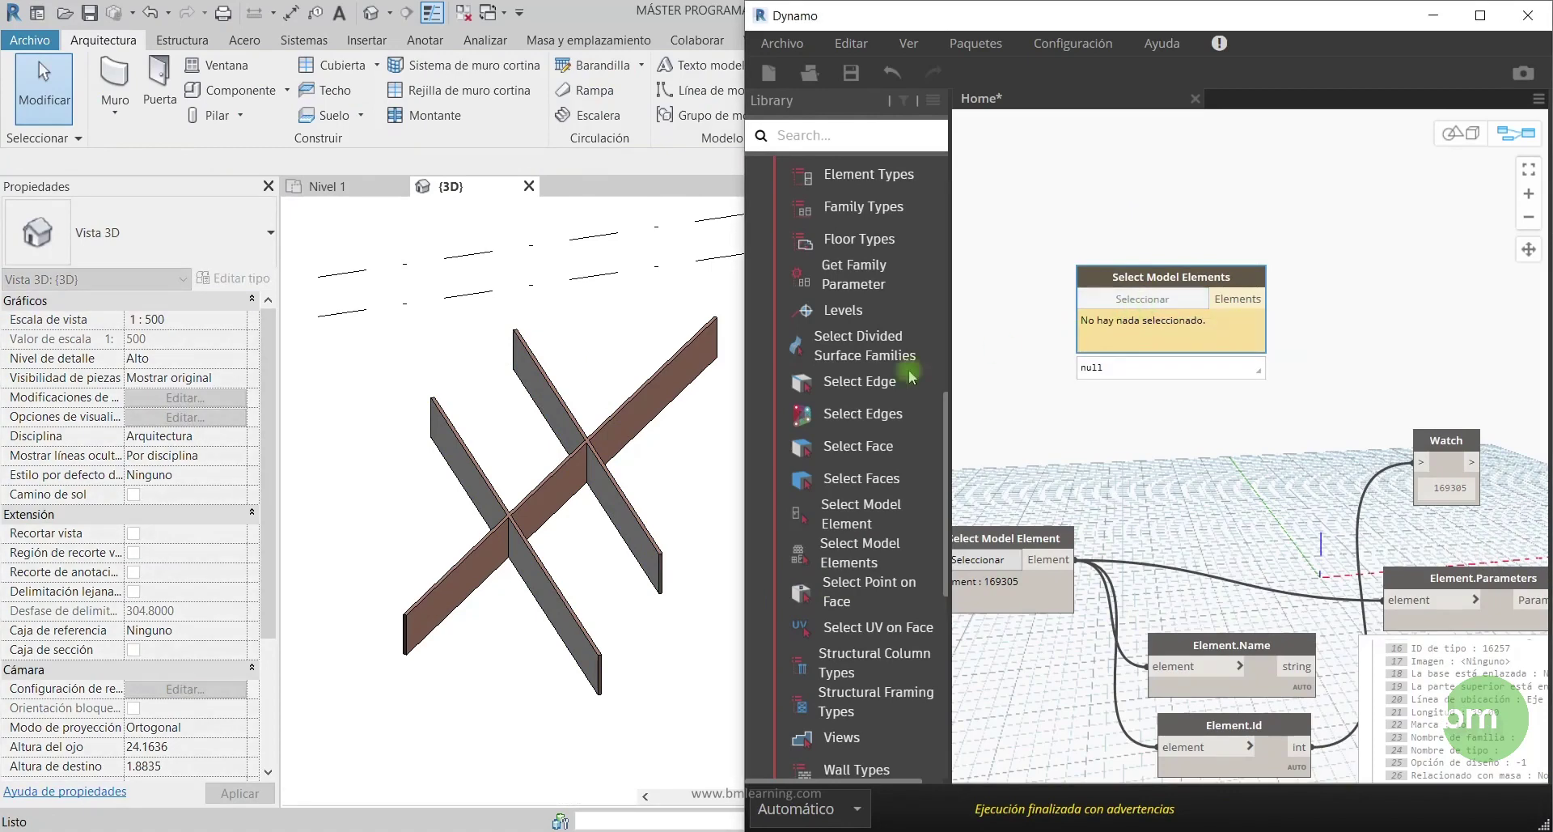
pyautogui.moveTo(685, 706); pyautogui.dragTo(394, 333)
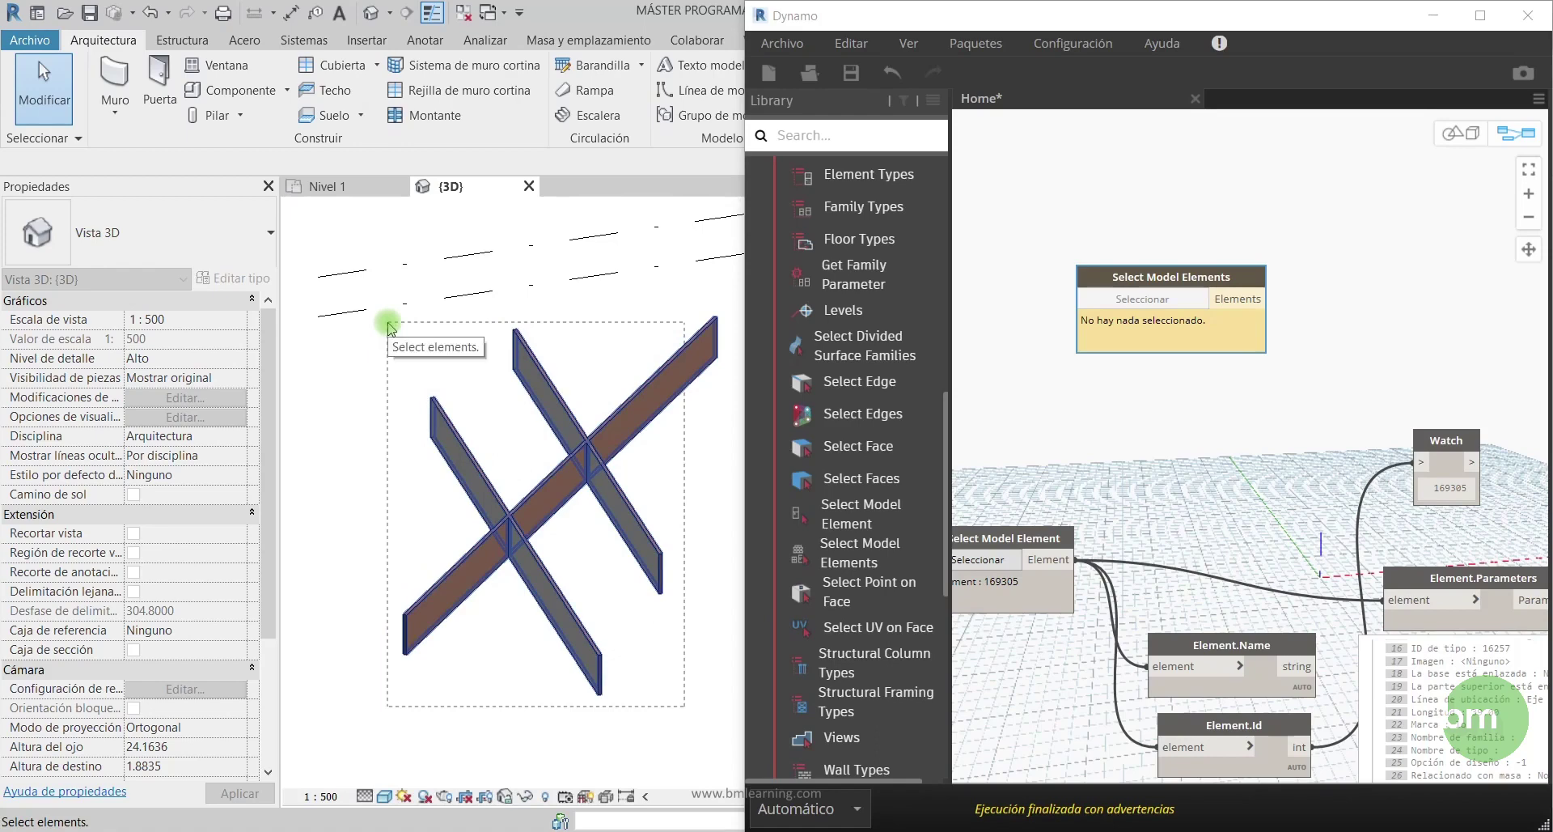
pyautogui.moveTo(394, 334)
pyautogui.mouseDown()
pyautogui.moveTo(524, 398)
pyautogui.moveTo(389, 338)
pyautogui.mouseUp()
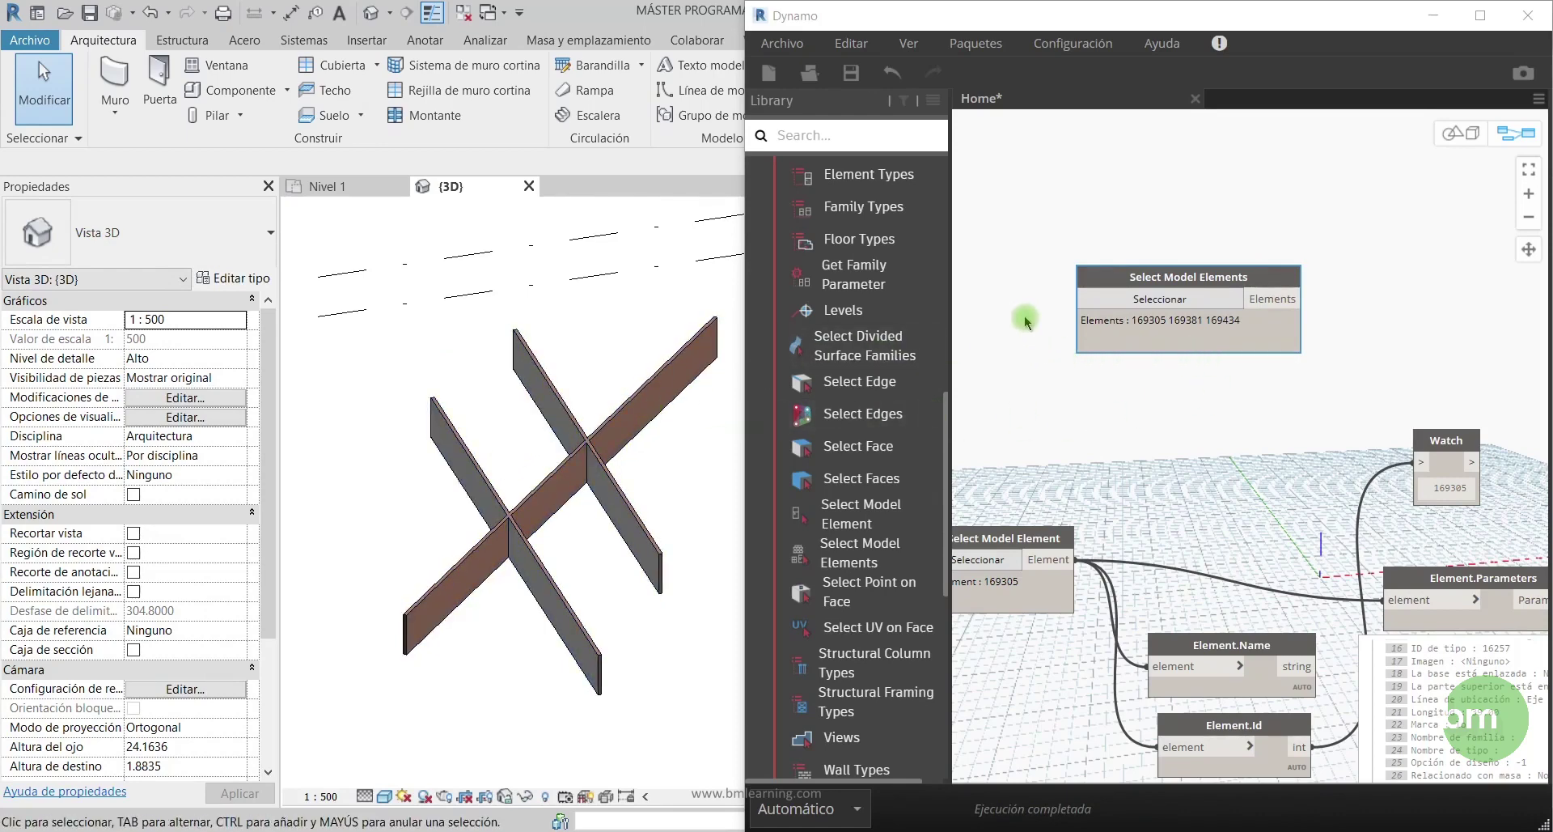
pyautogui.scroll(-3, 1032, 323)
pyautogui.scroll(-2, 1032, 324)
pyautogui.scroll(2, 1178, 374)
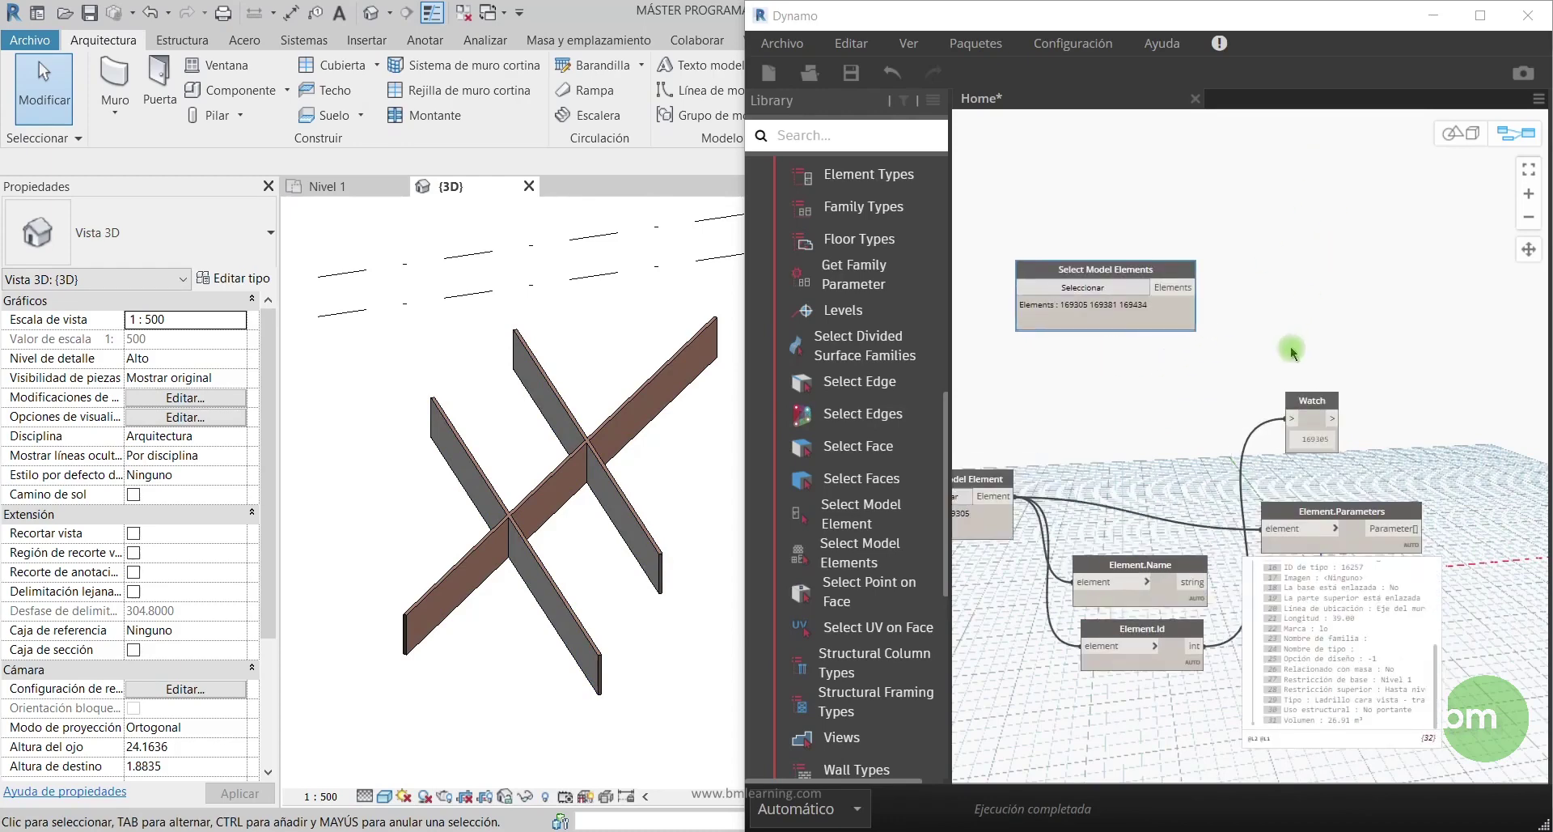
# Add a Watch node via search 'wat' and wire Select Model Elements into it to list the three walls
pyautogui.rightClick(1297, 247)
pyautogui.write('wat')
pyautogui.click(1085, 314)
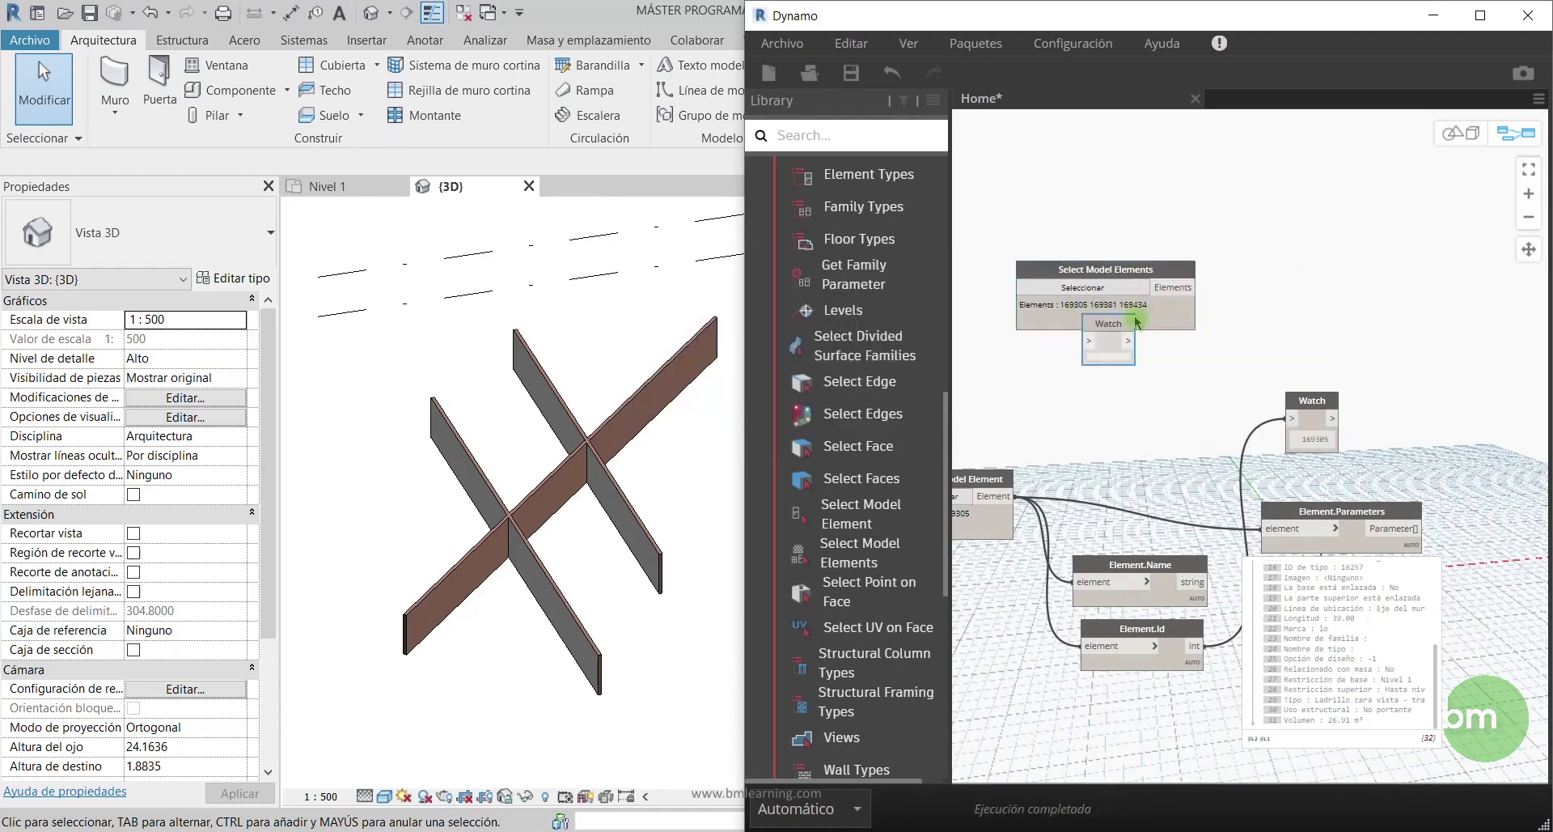
pyautogui.moveTo(1107, 328); pyautogui.dragTo(1309, 278)
pyautogui.moveTo(1198, 288)
pyautogui.mouseDown()
pyautogui.moveTo(1293, 293)
pyautogui.moveTo(1311, 213)
pyautogui.mouseUp()
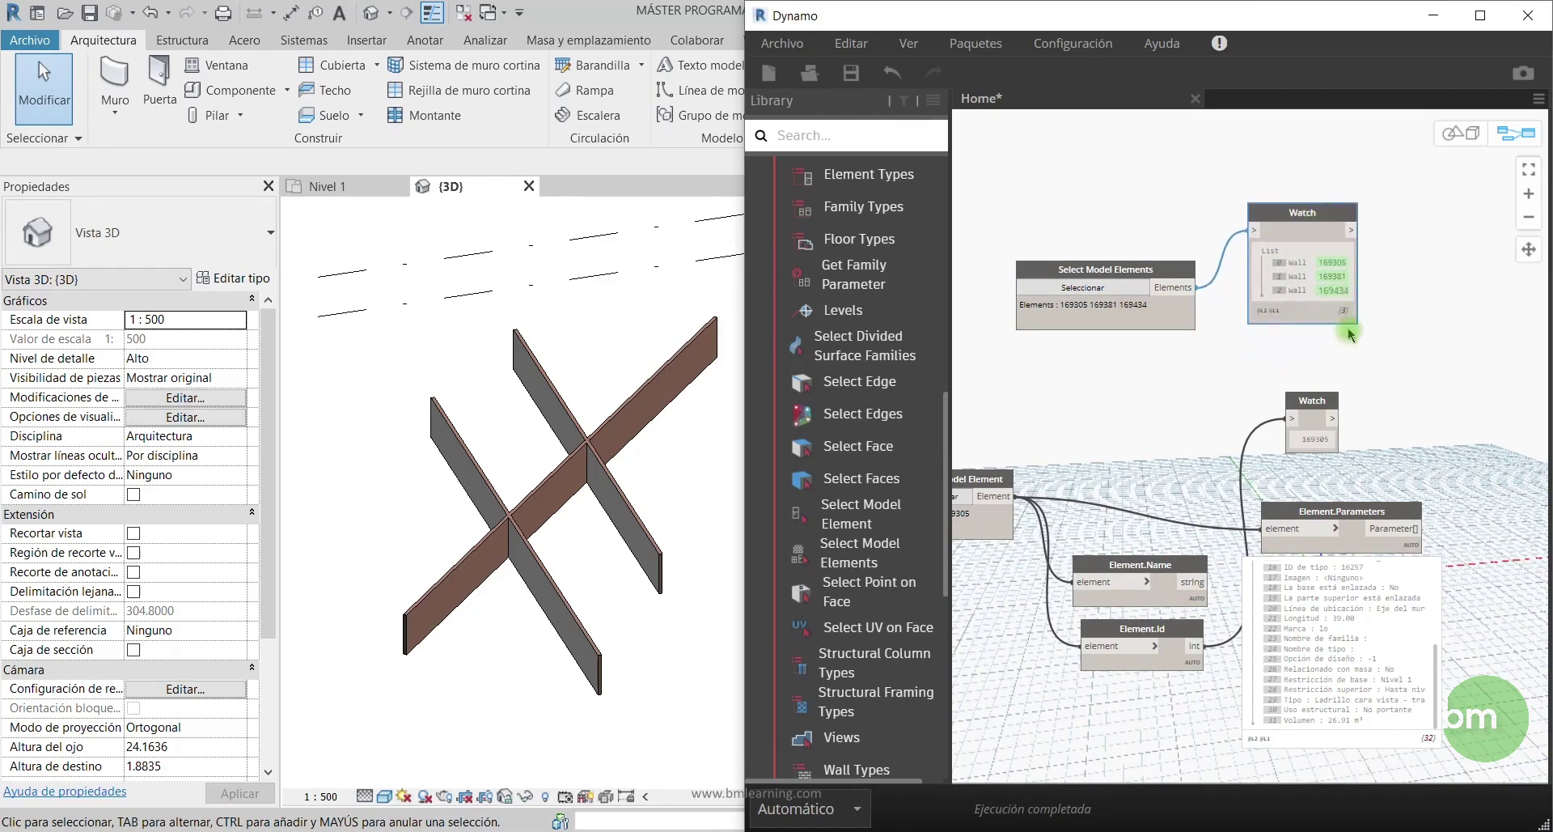
pyautogui.scroll(1, 1311, 346)
pyautogui.scroll(1, 1290, 346)
pyautogui.scroll(1, 1092, 356)
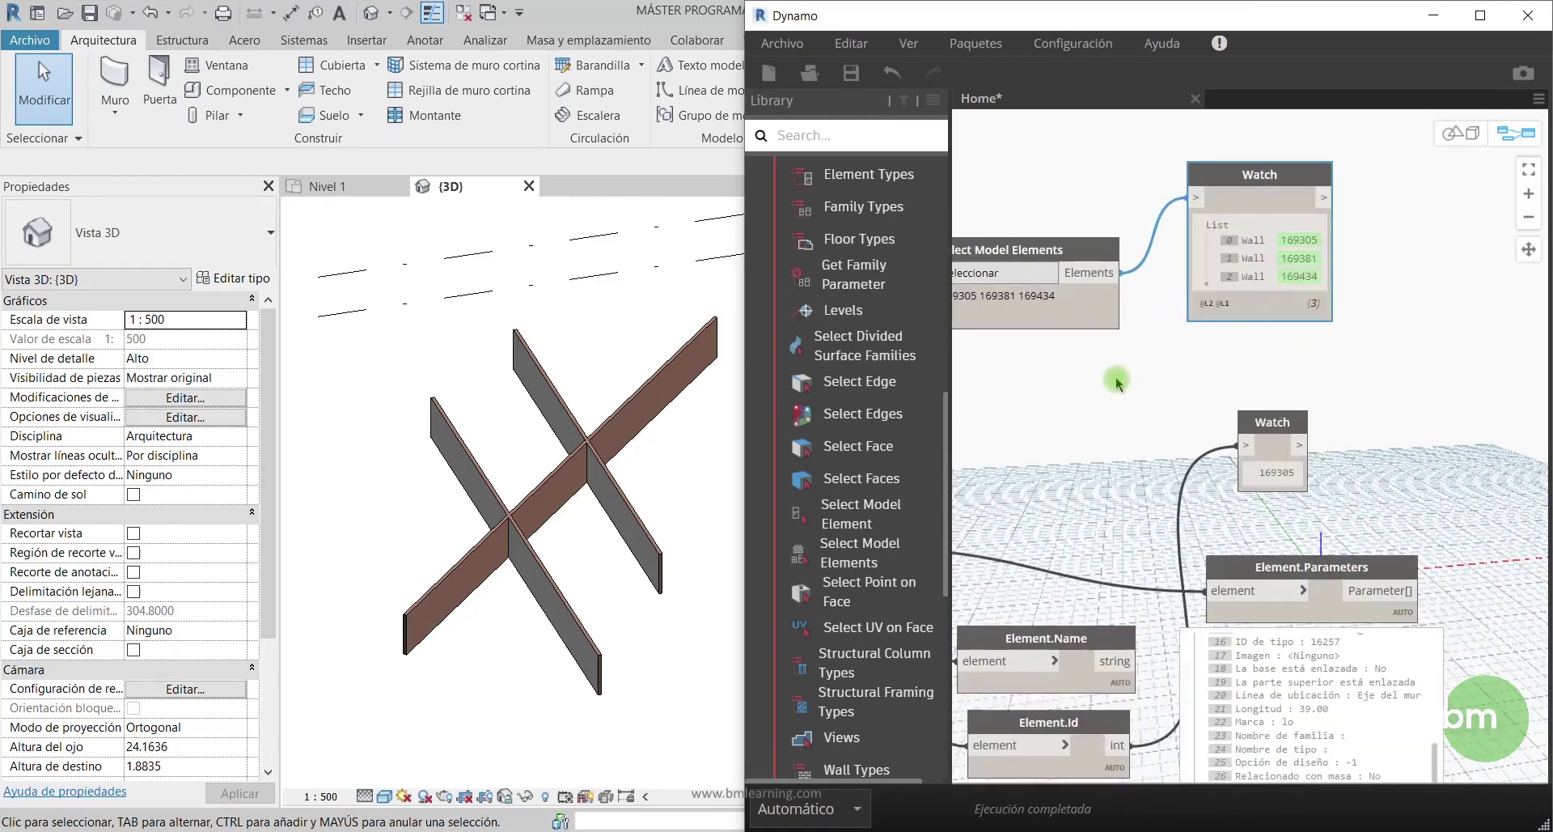
pyautogui.scroll(-1, 1115, 377)
pyautogui.scroll(-1, 1113, 376)
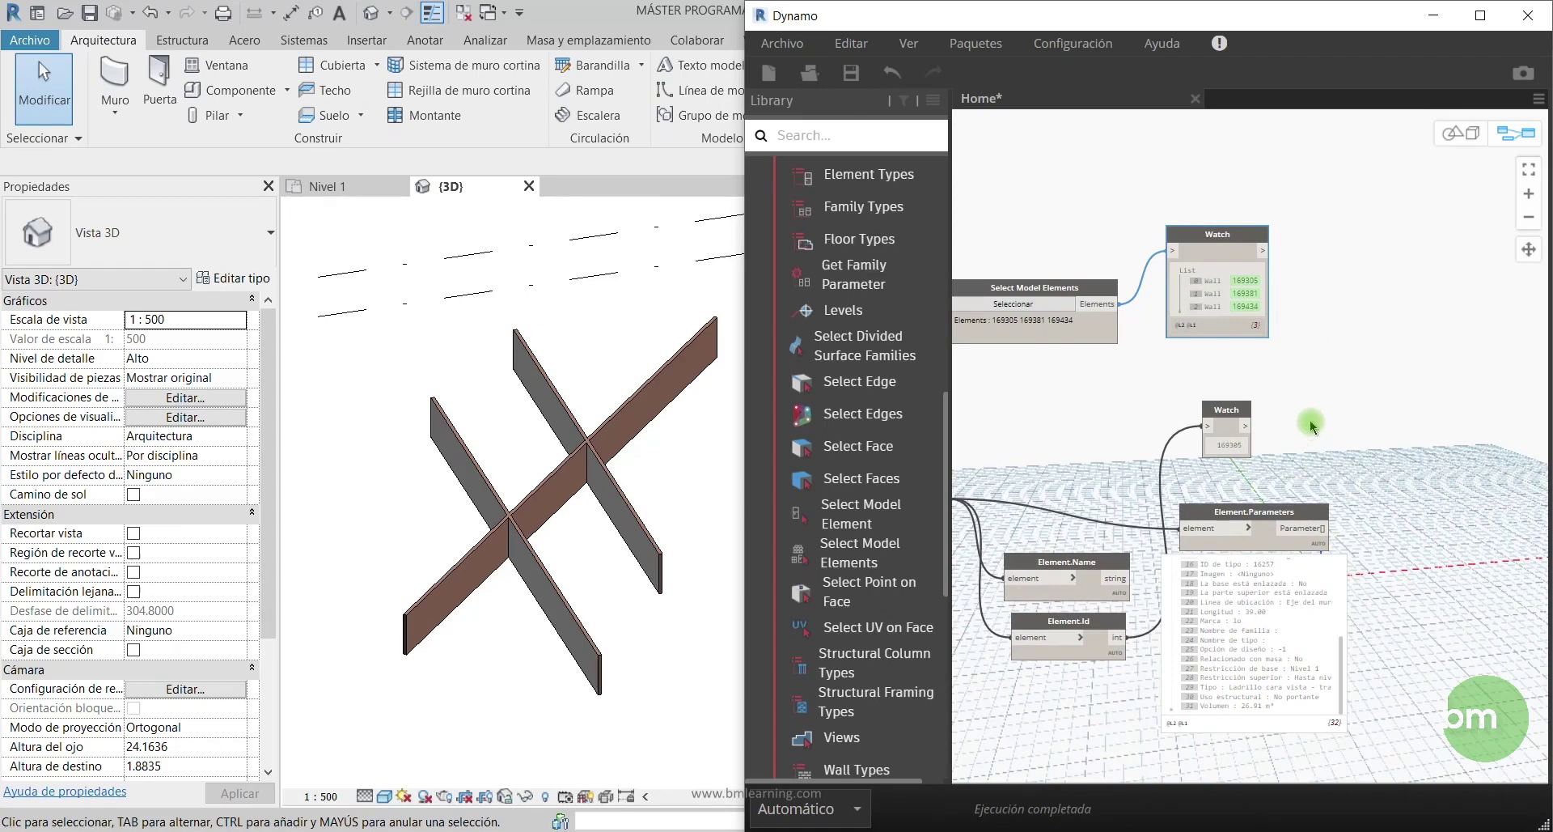
pyautogui.moveTo(1086, 569); pyautogui.dragTo(1455, 260)
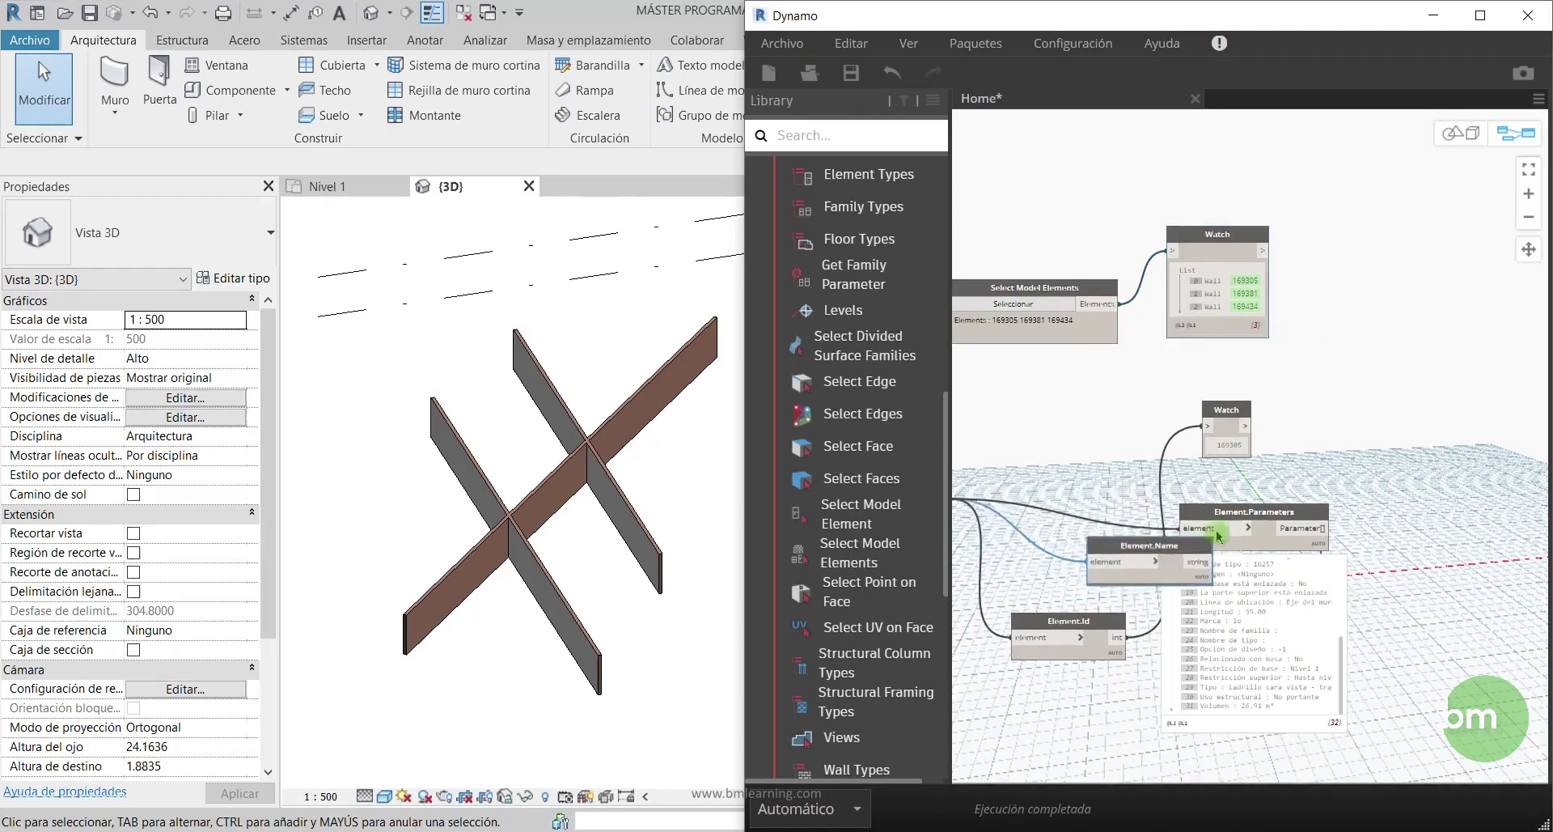
# Rewire Element.Name to take the Watch node's three-wall list and place it beside the Watch
pyautogui.click(1388, 281)
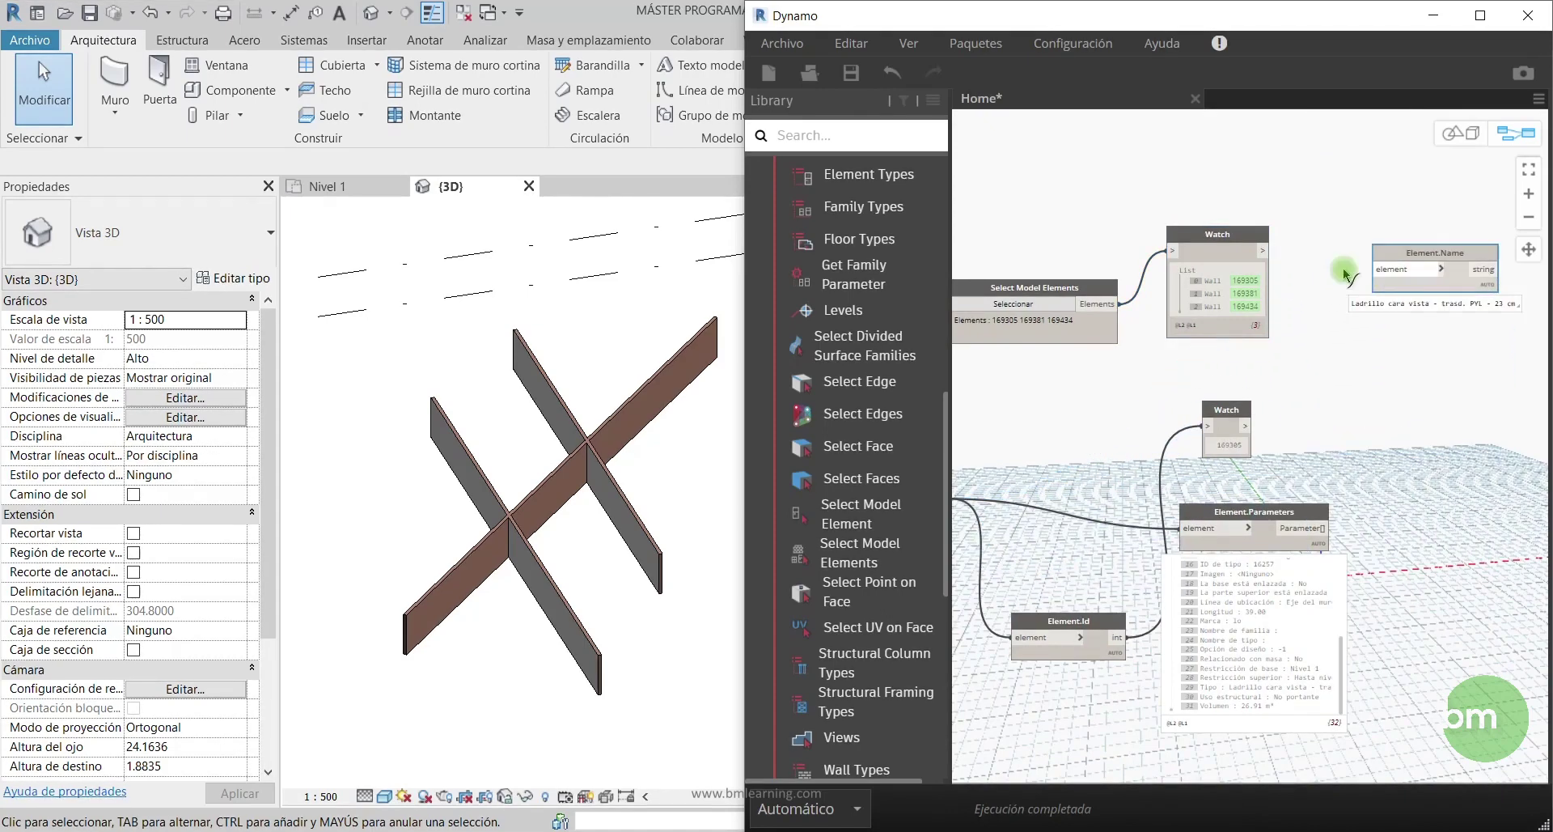
pyautogui.moveTo(1265, 253); pyautogui.dragTo(1398, 279)
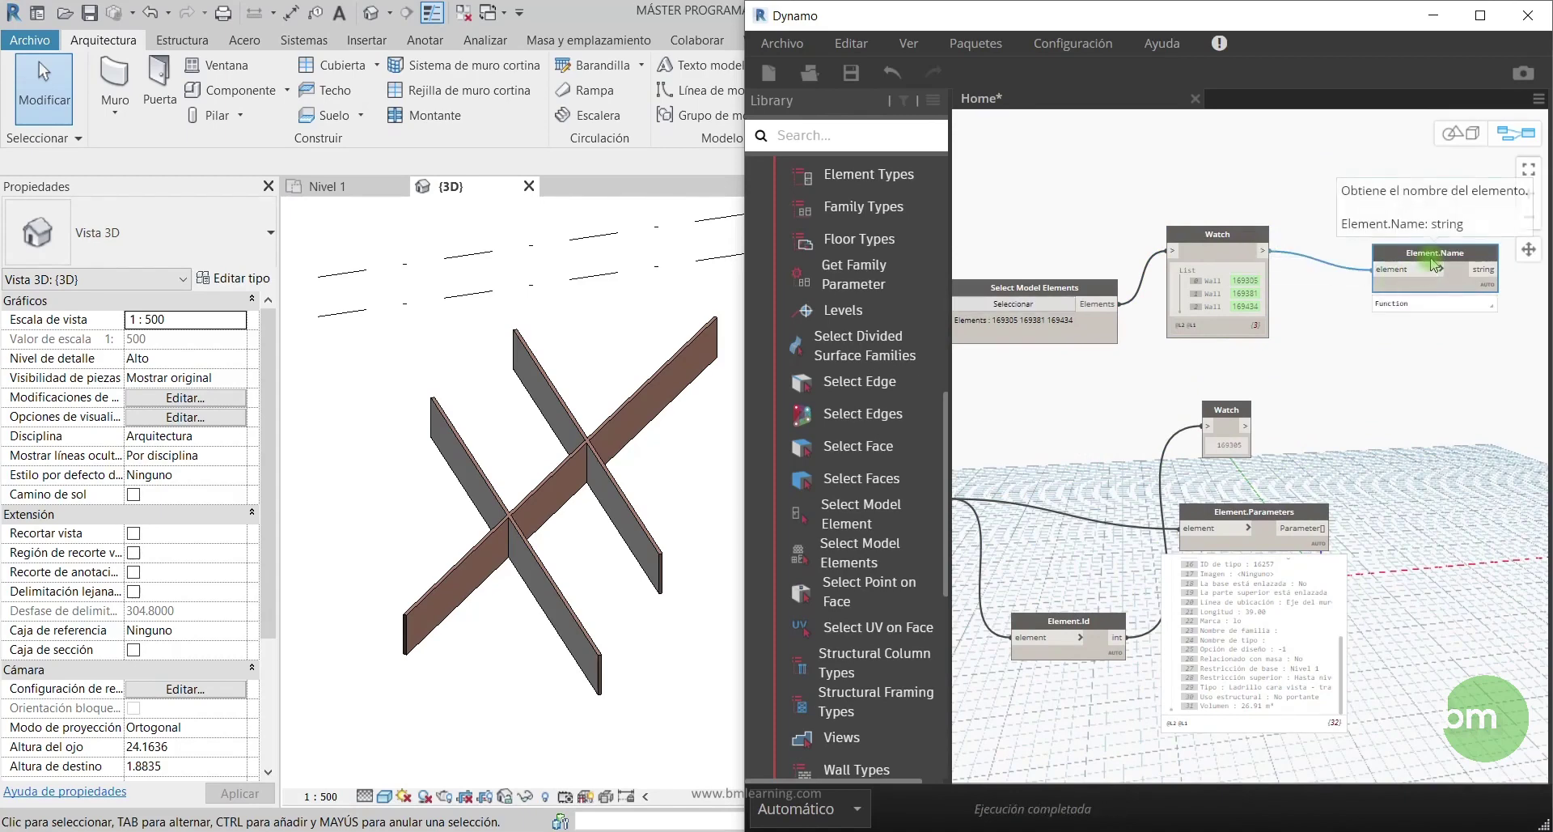
pyautogui.moveTo(1457, 280); pyautogui.dragTo(1408, 251)
pyautogui.moveTo(1384, 295)
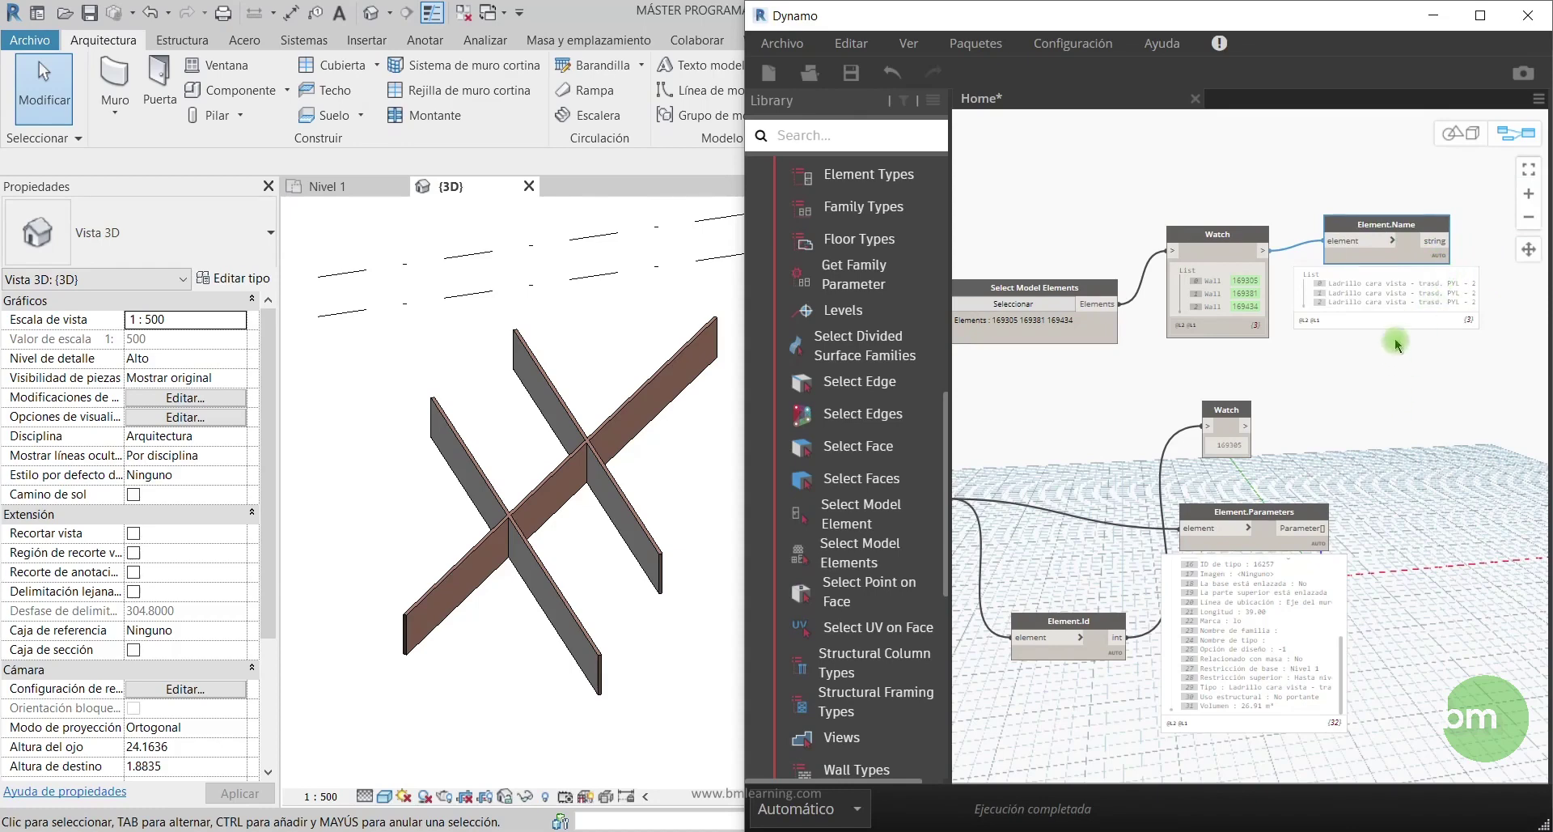
pyautogui.moveTo(1412, 216); pyautogui.dragTo(1419, 151)
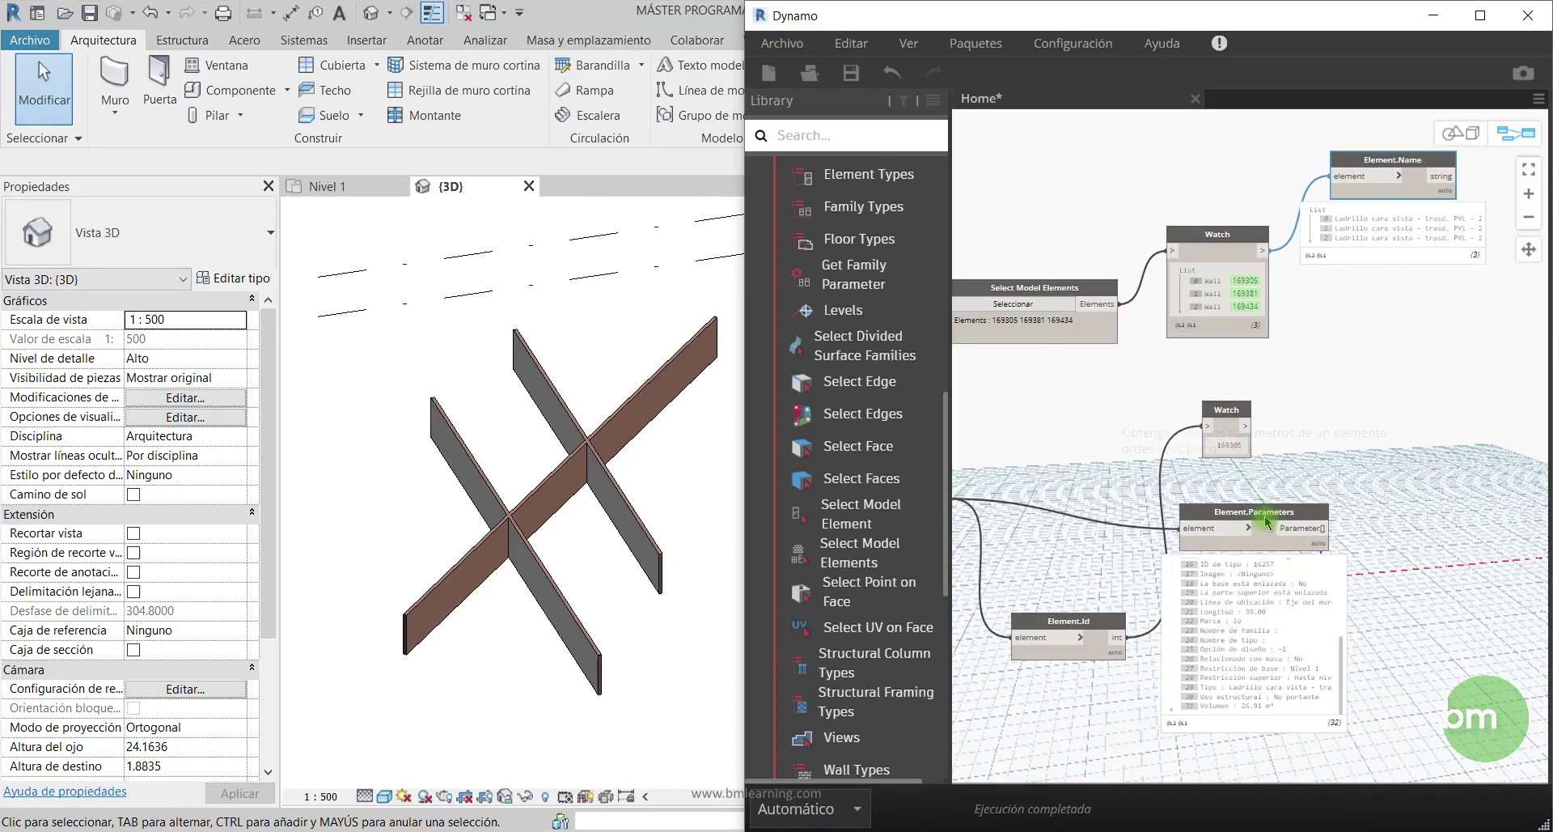
# Move Element.Parameters beside the Watch node and feed it the three-wall list
pyautogui.moveTo(1280, 520); pyautogui.dragTo(1447, 342)
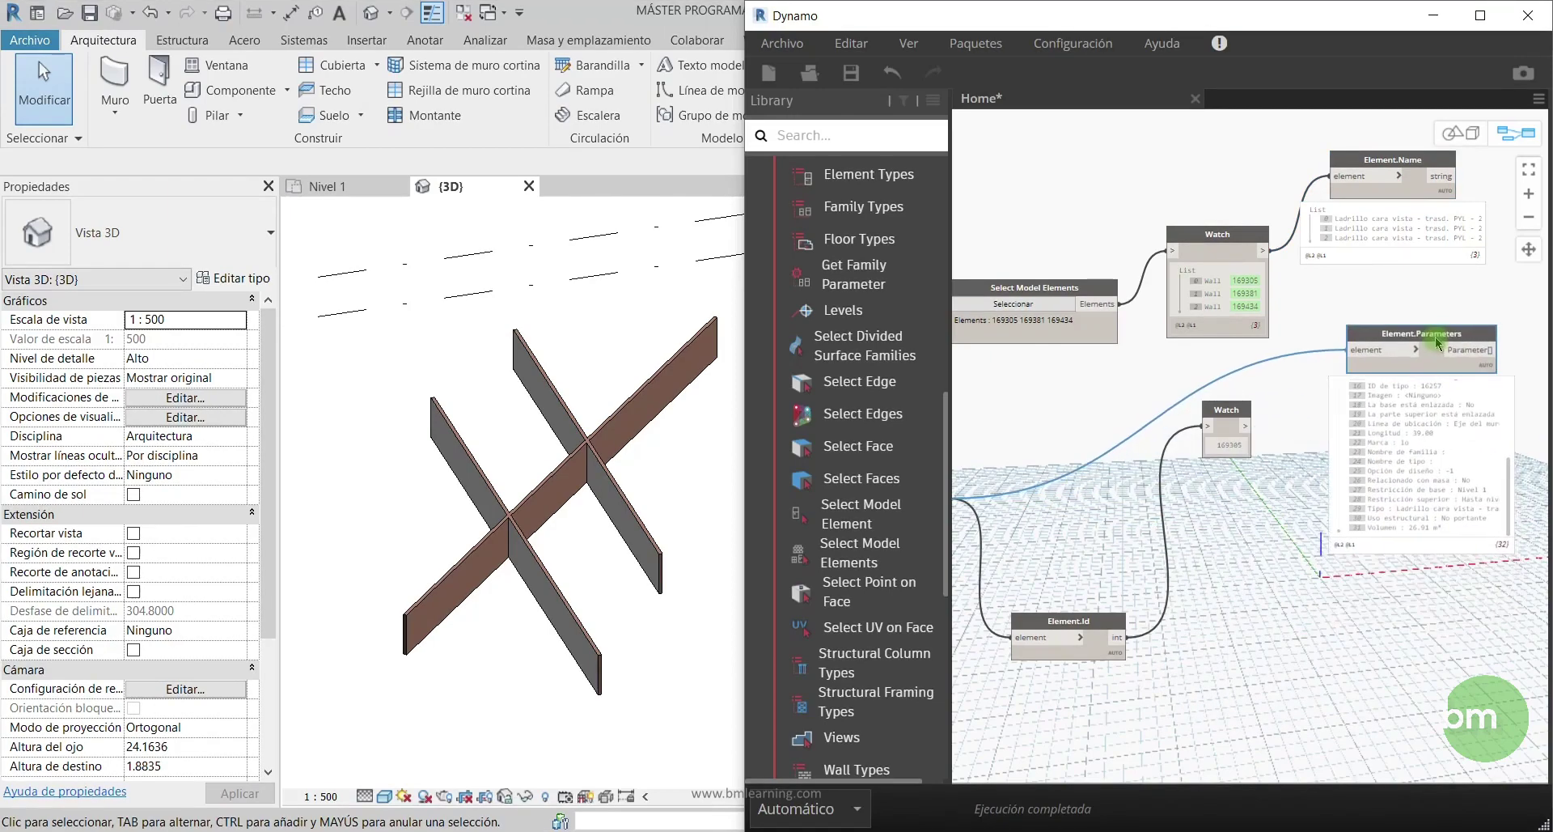
pyautogui.moveTo(1362, 356); pyautogui.dragTo(1306, 352)
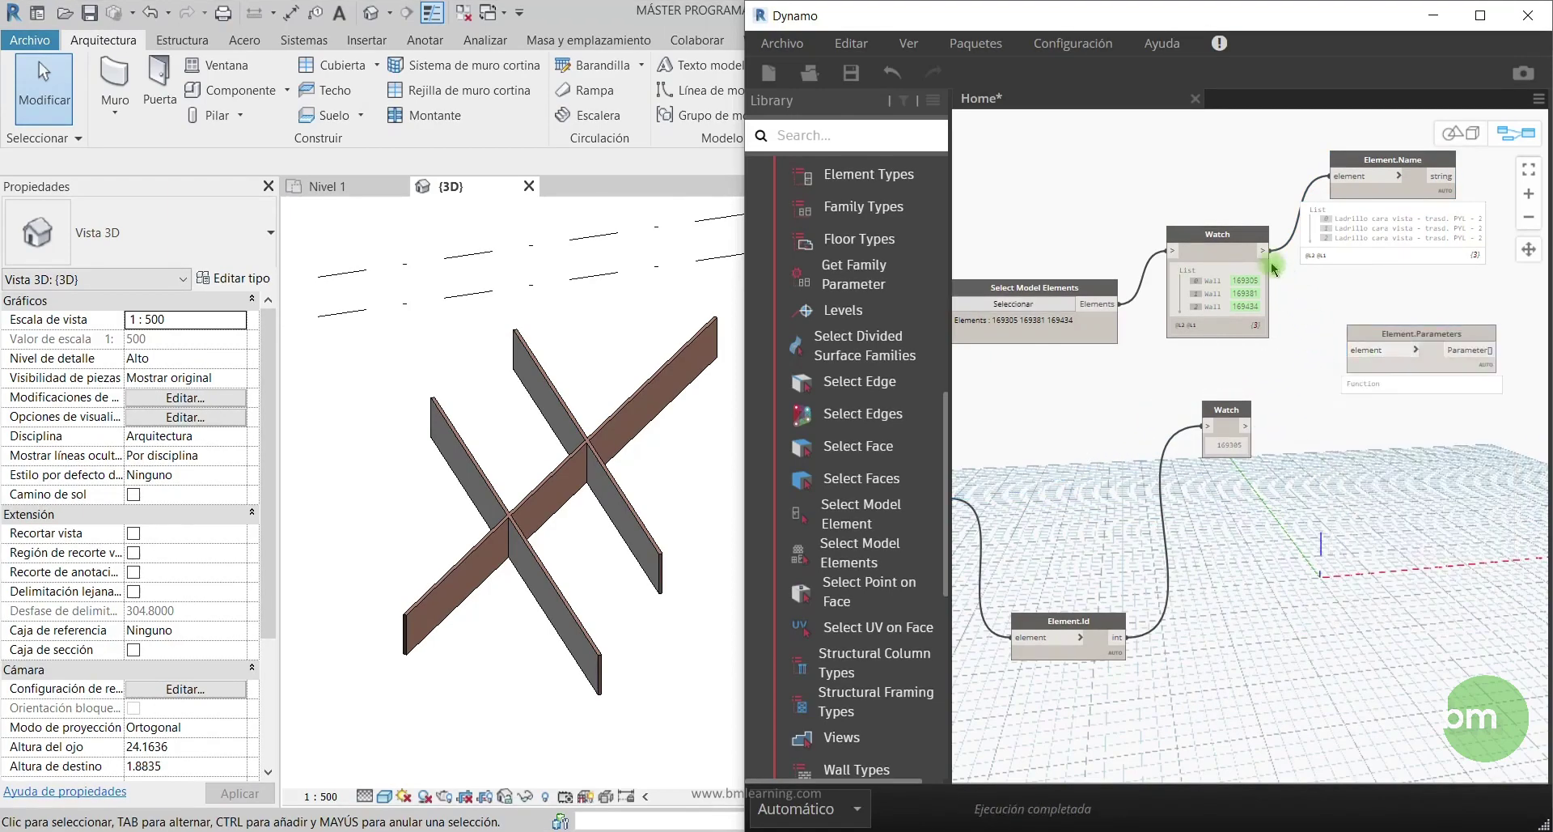
pyautogui.moveTo(1267, 253); pyautogui.dragTo(1350, 350)
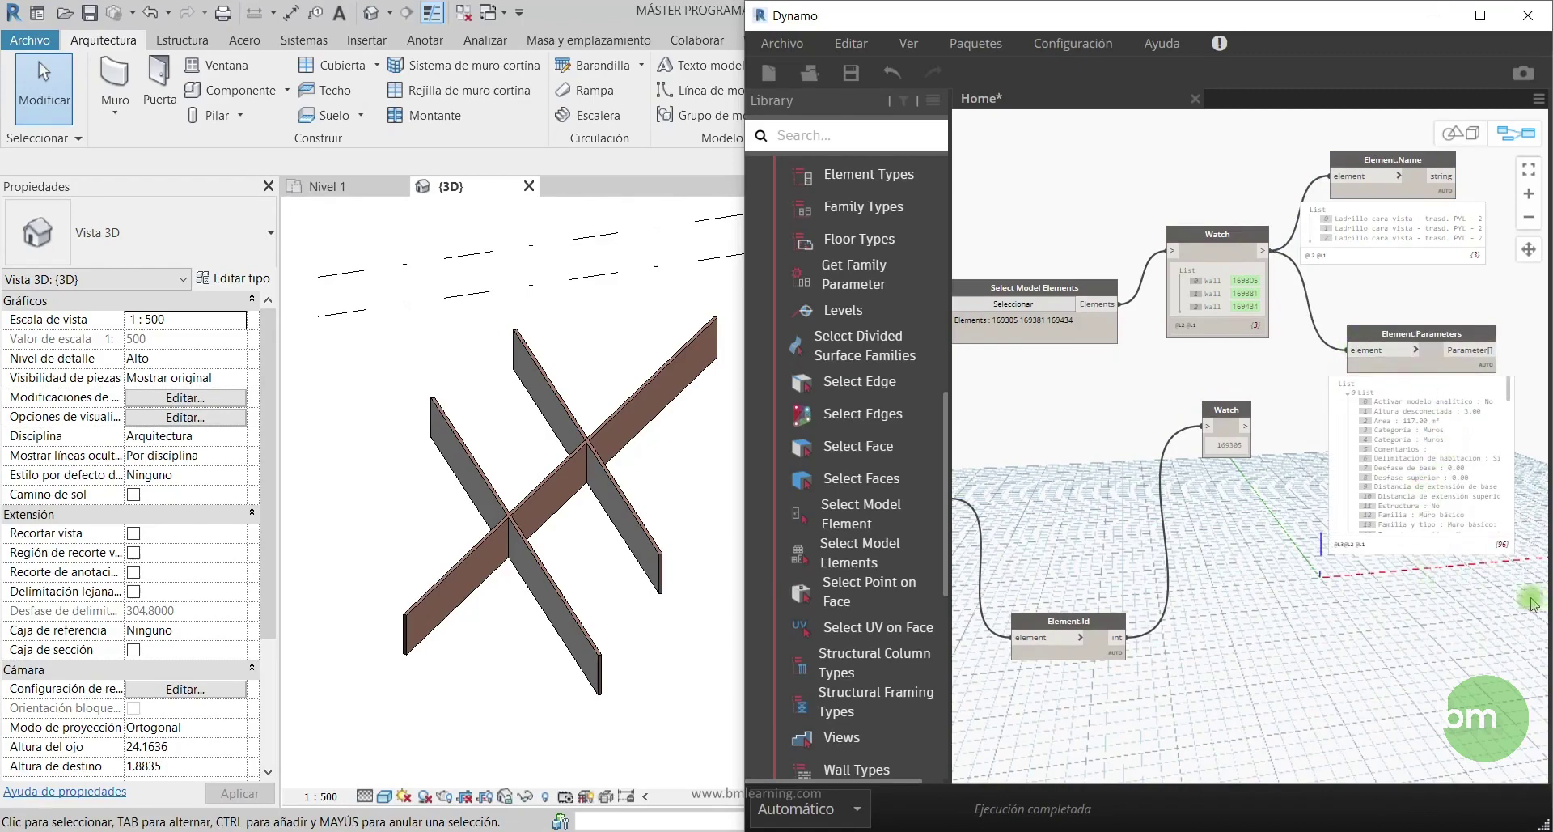
pyautogui.scroll(2, 1375, 603)
pyautogui.scroll(3, 1302, 558)
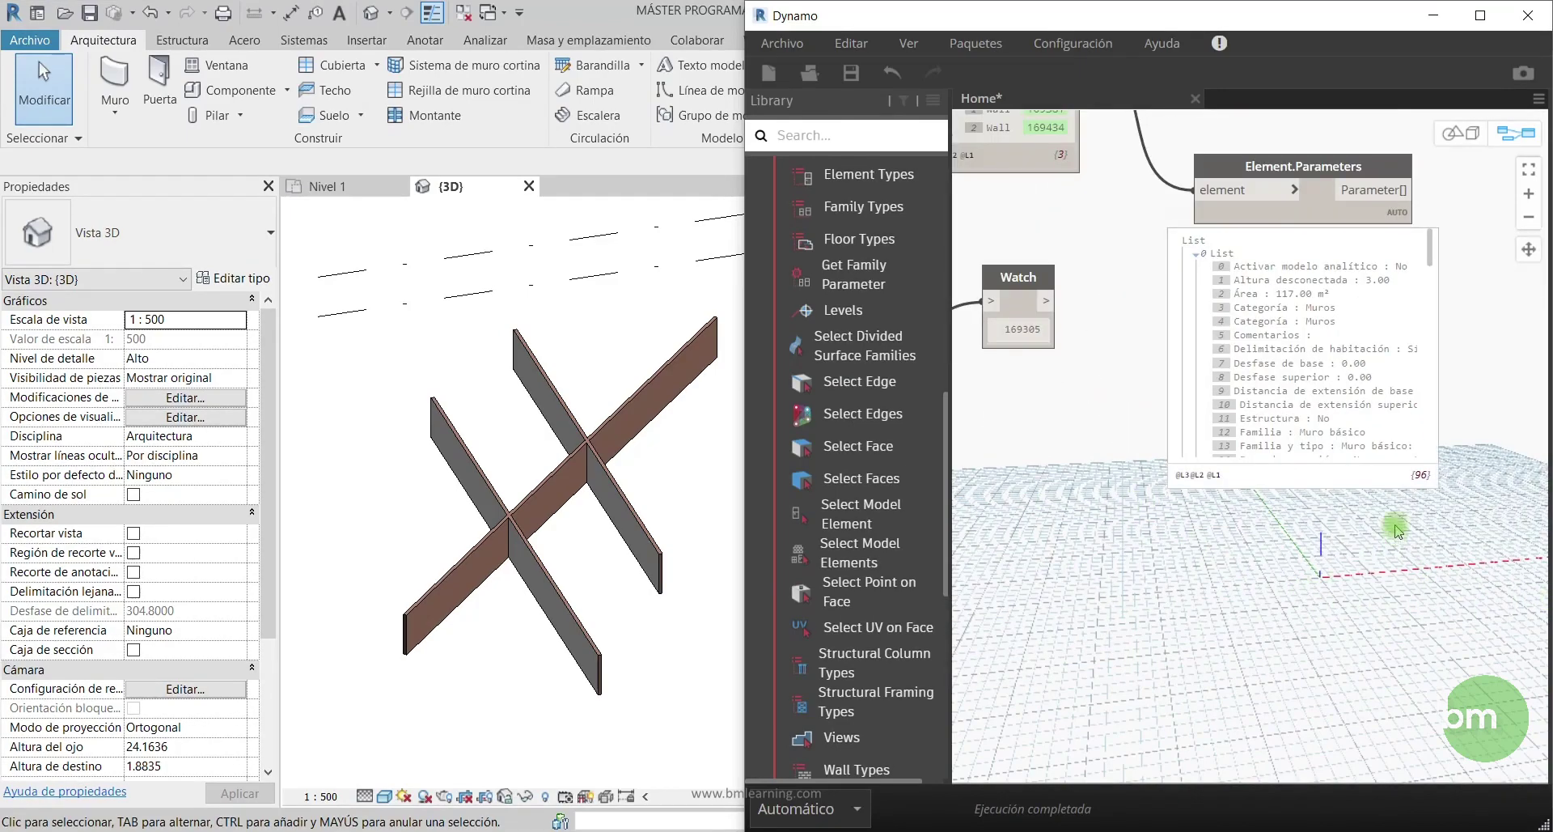
pyautogui.moveTo(1420, 461)
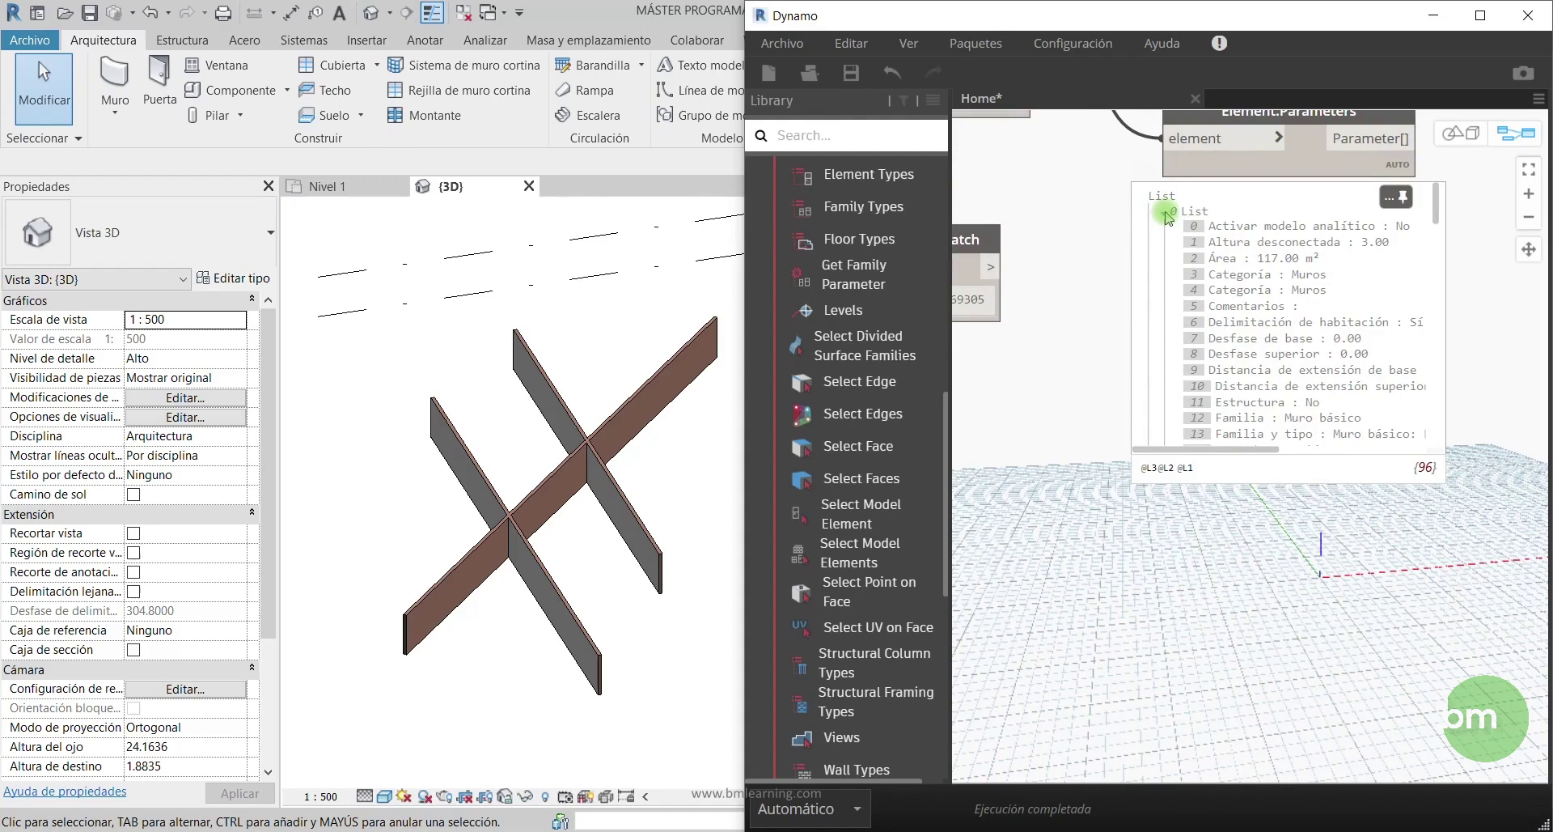
pyautogui.click(1168, 213)
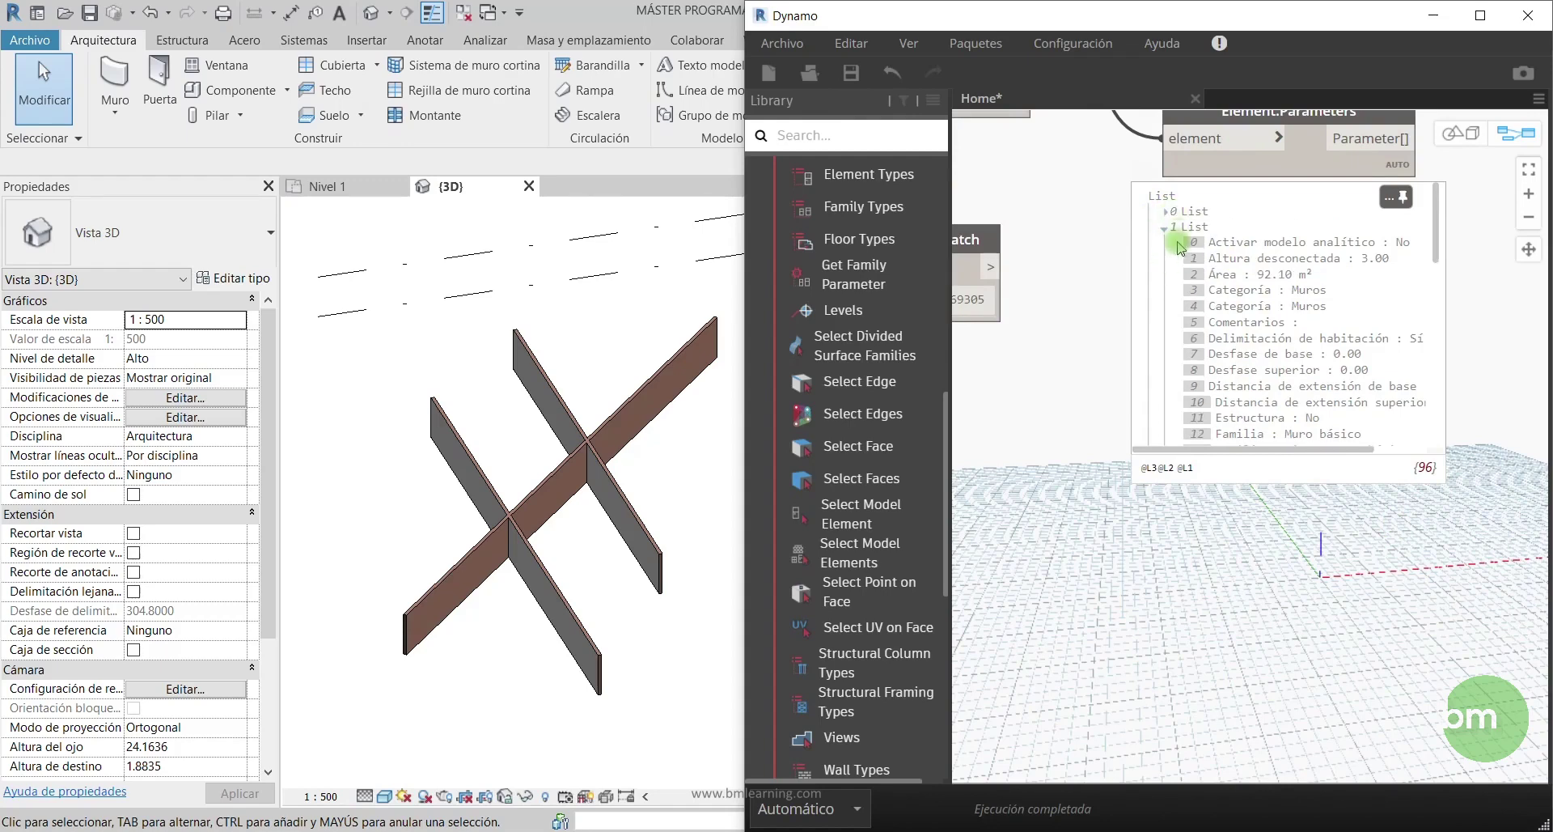
pyautogui.click(1166, 212)
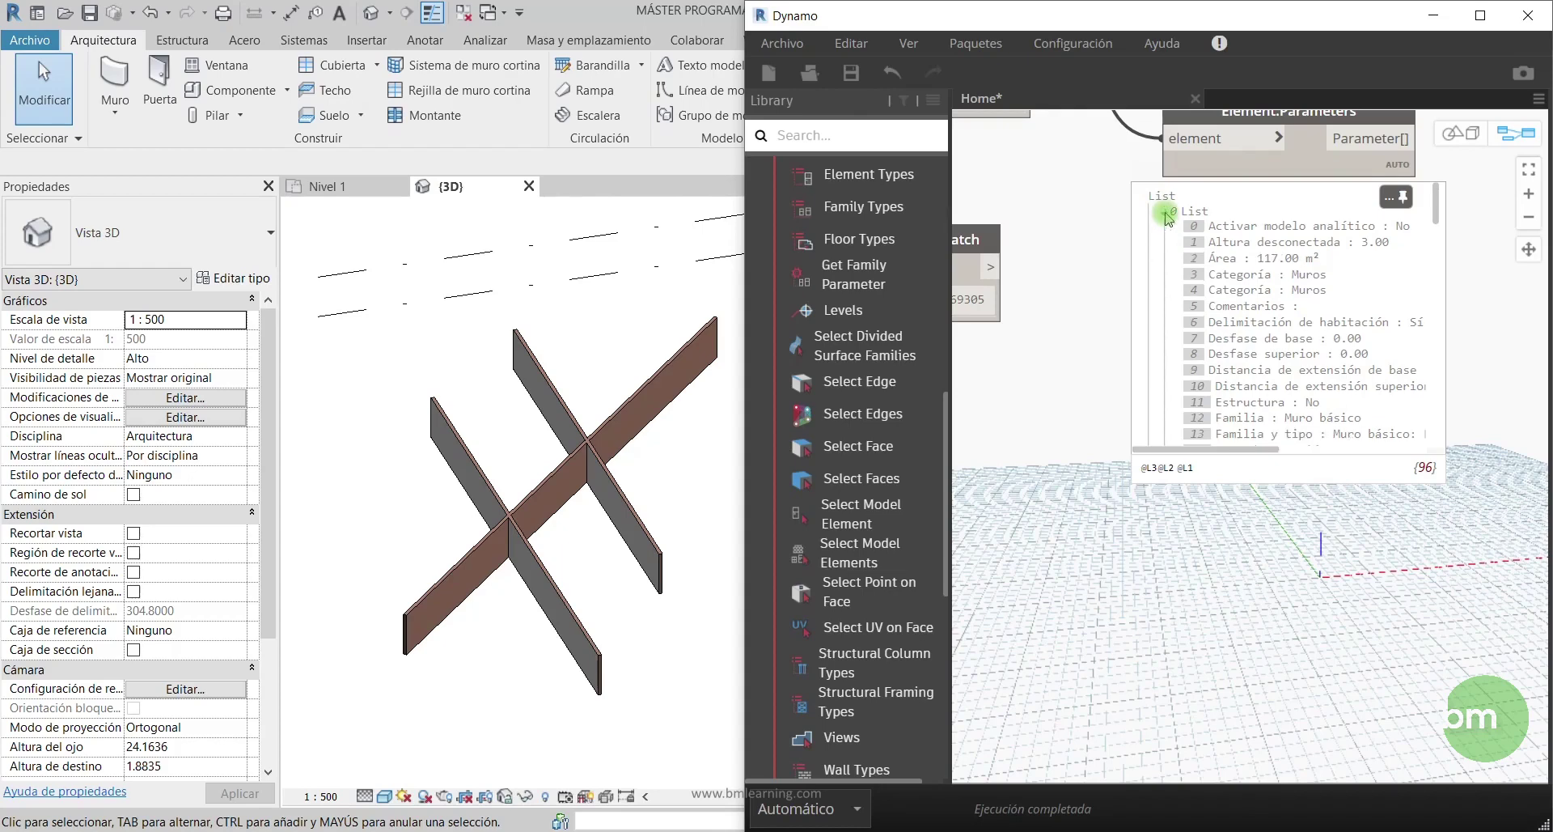
pyautogui.click(1167, 213)
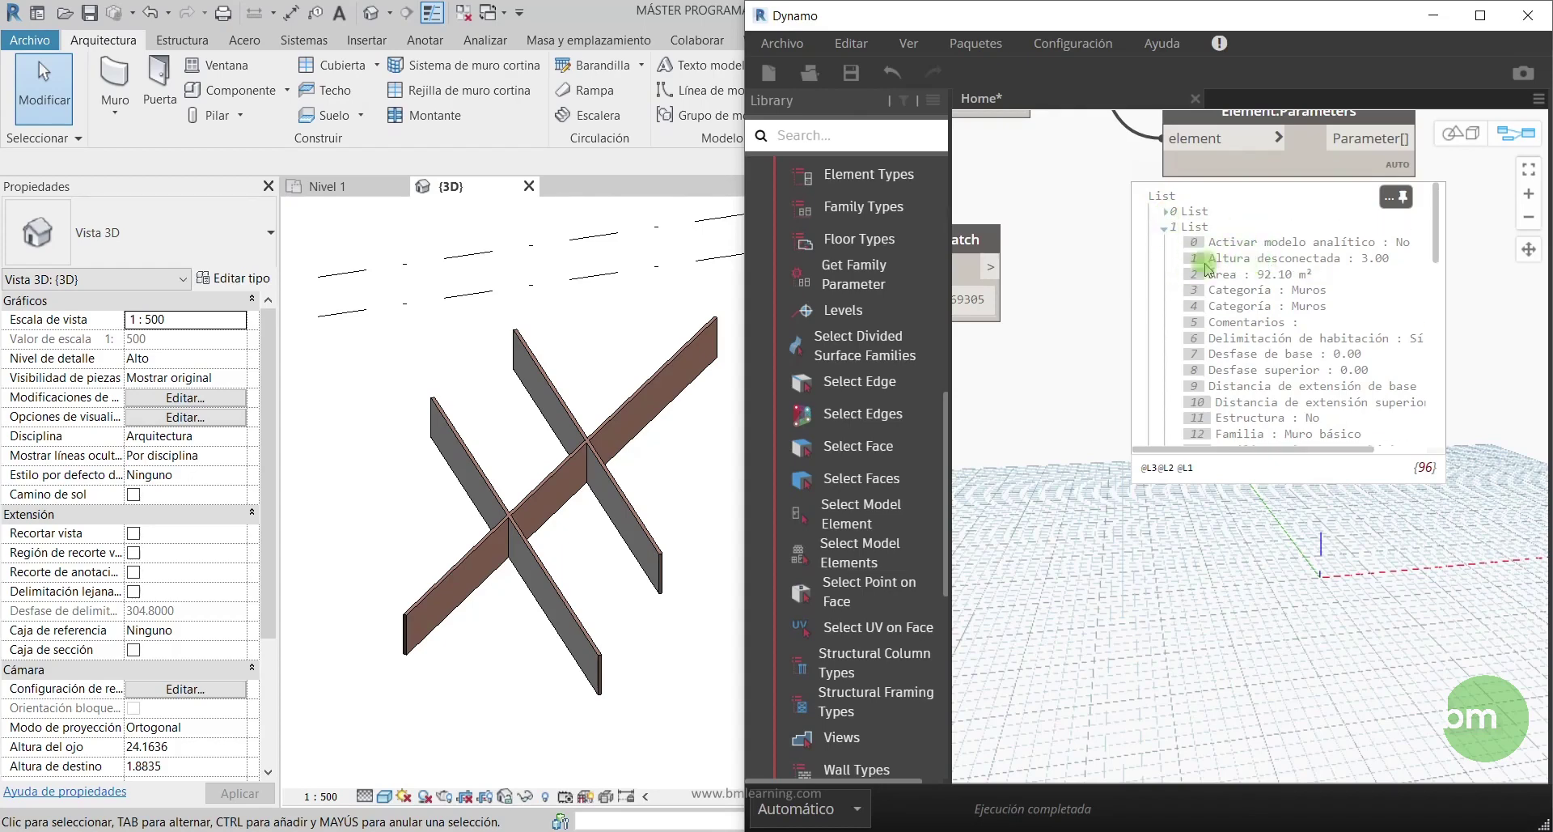
pyautogui.click(1167, 232)
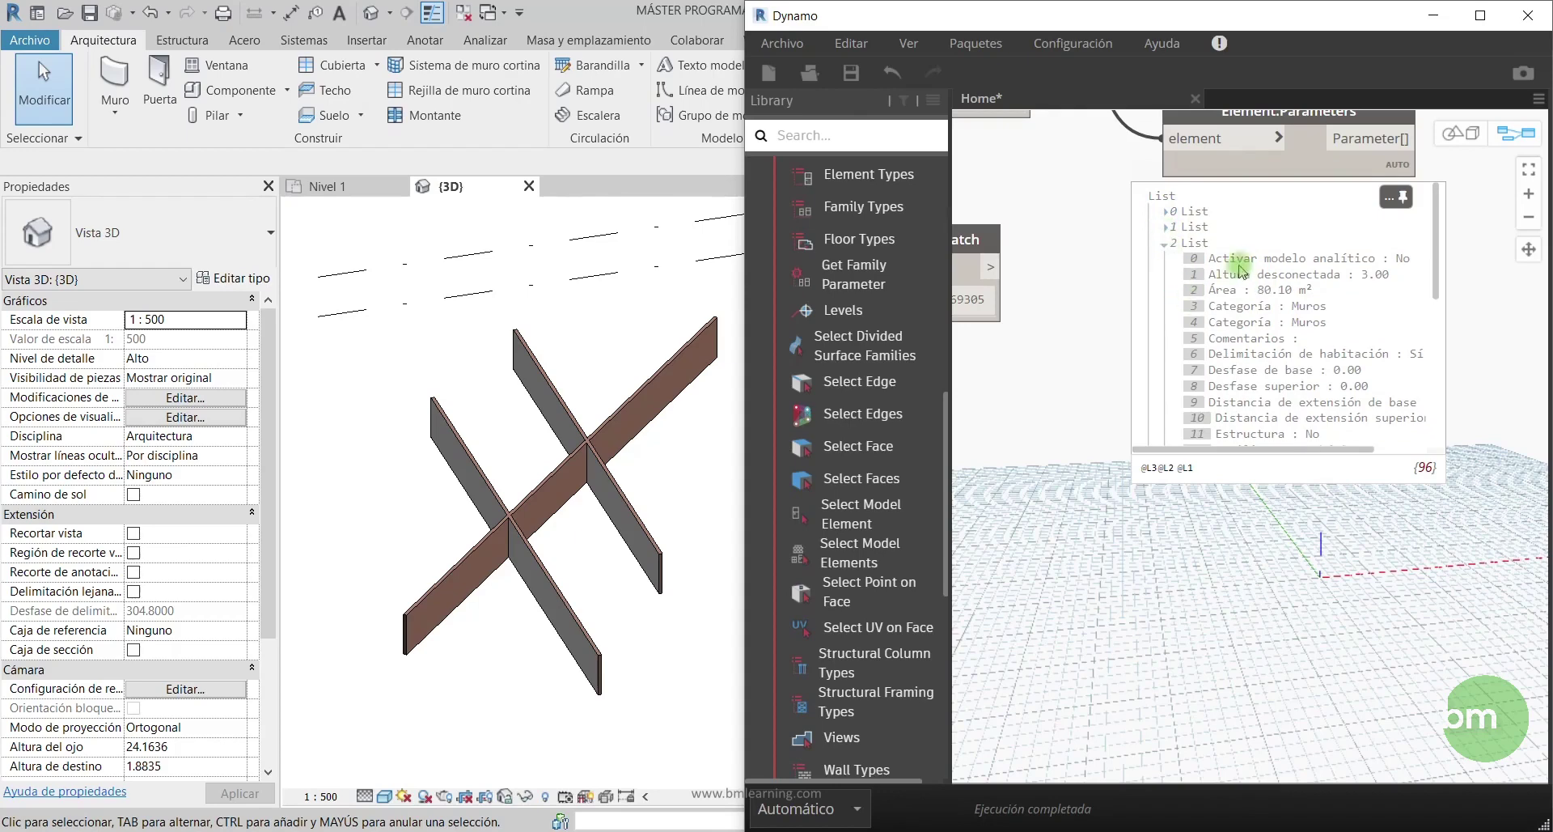
pyautogui.scroll(-2, 1231, 336)
pyautogui.scroll(-1, 1231, 347)
pyautogui.scroll(-1, 1228, 348)
pyautogui.scroll(1, 1227, 356)
pyautogui.scroll(1, 1221, 339)
pyautogui.scroll(2, 1221, 340)
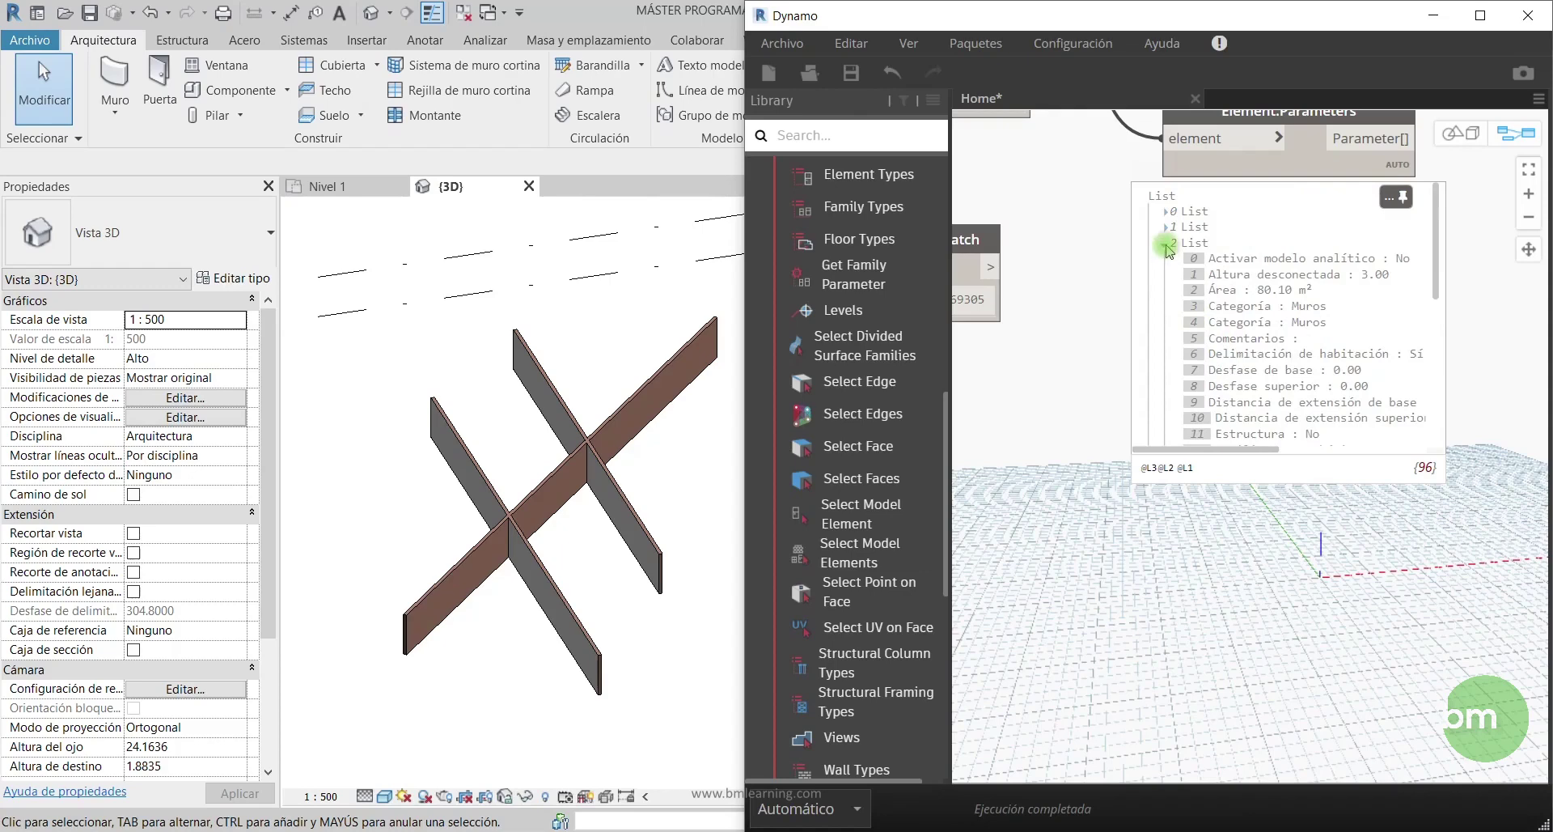
pyautogui.click(1165, 241)
pyautogui.scroll(-2, 1262, 422)
pyautogui.scroll(-1, 1264, 428)
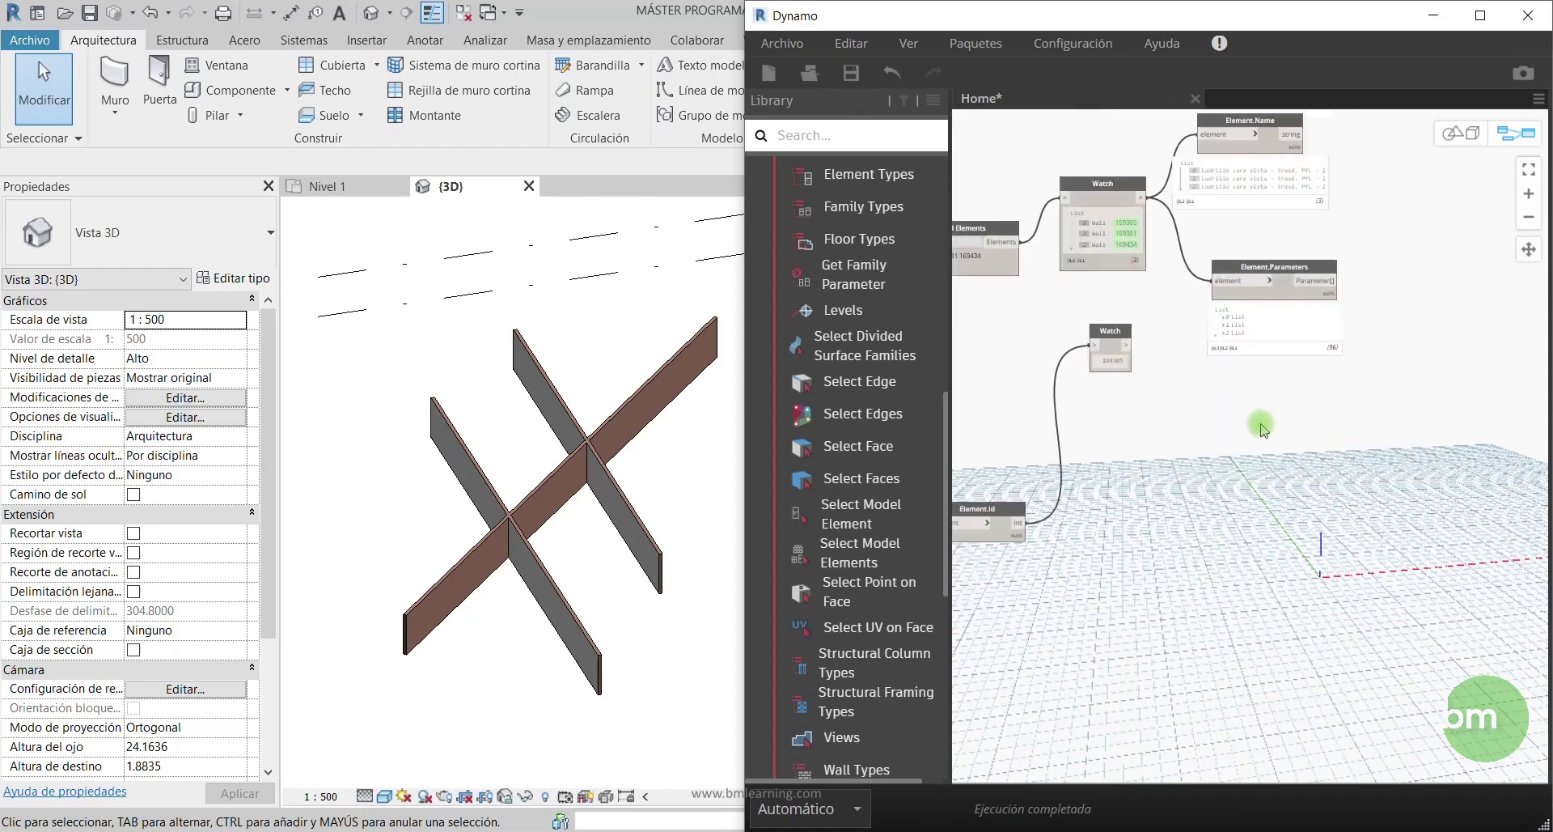